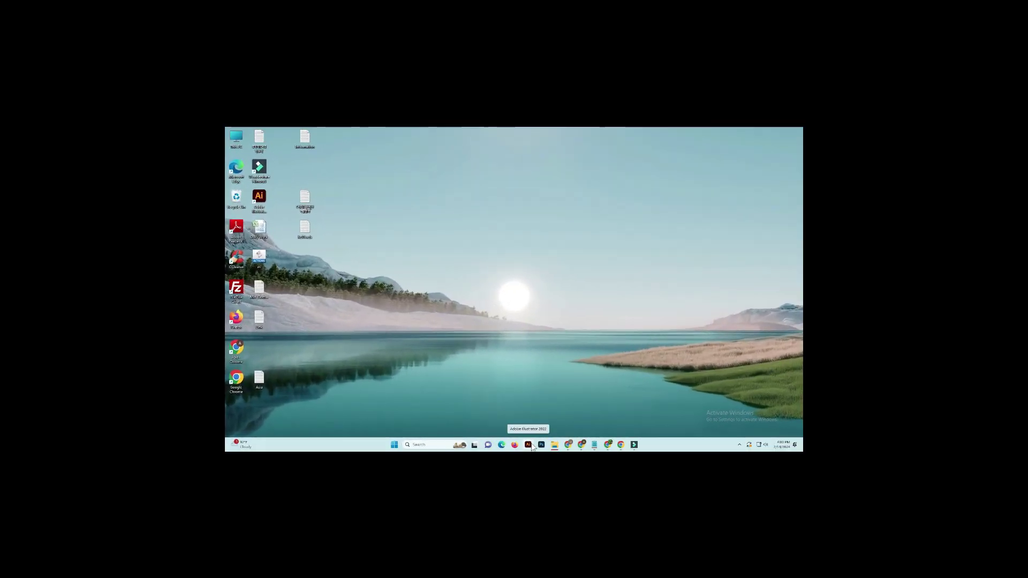
# Step: Launch Adobe Photoshop from the Windows taskbar
pyautogui.click(542, 445)
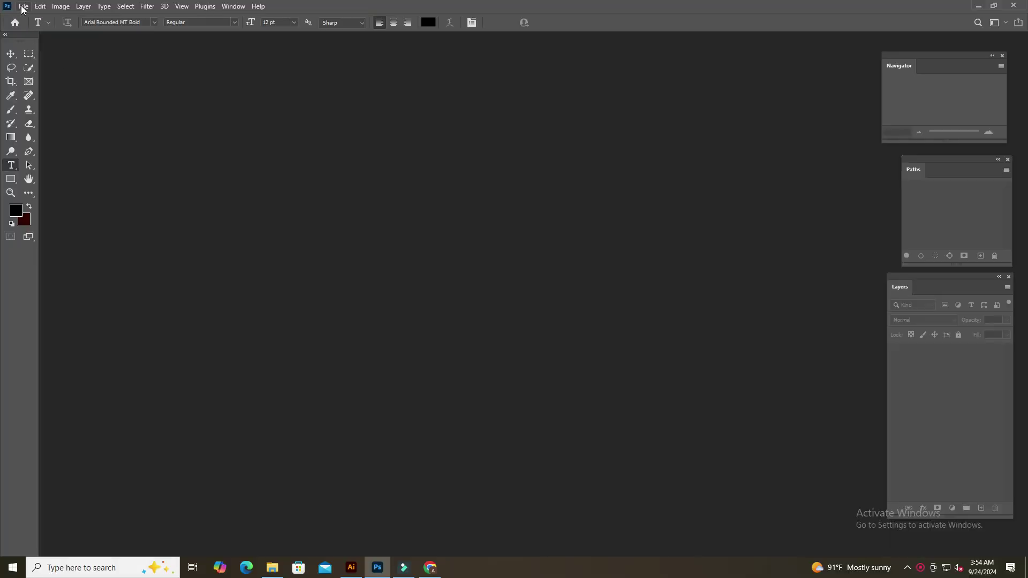
# Step: Create a new white document, 1280 × 720 pixels at 72 pixels/inch
pyautogui.click(24, 8)
pyautogui.click(33, 20)
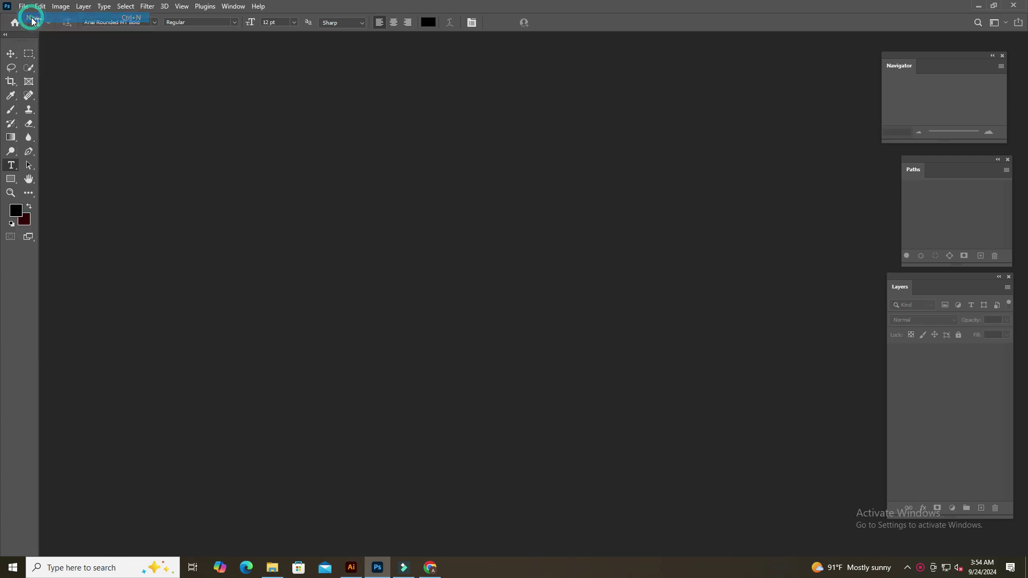
pyautogui.doubleClick(674, 184)
pyautogui.doubleClick(674, 217)
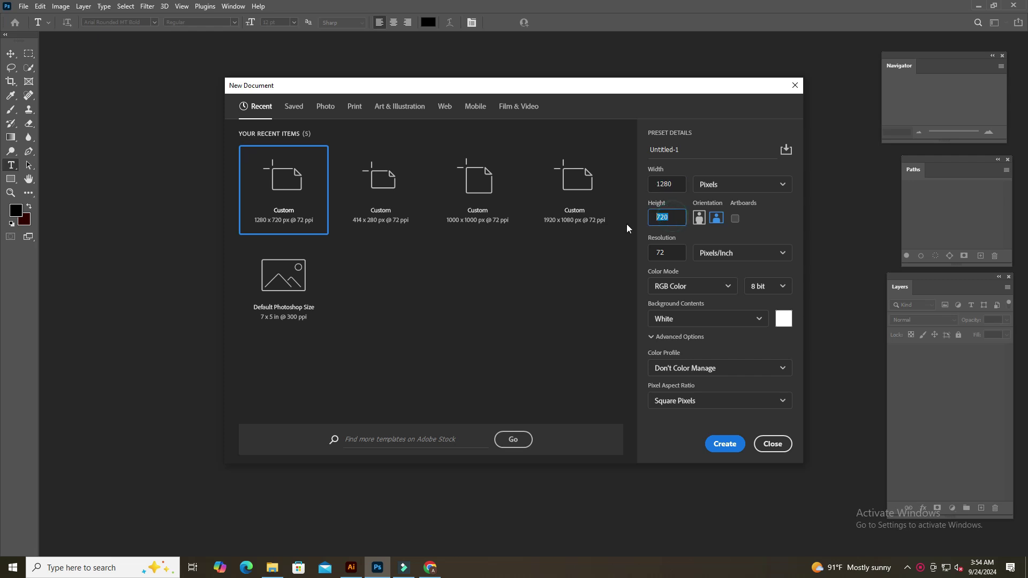
pyautogui.doubleClick(676, 251)
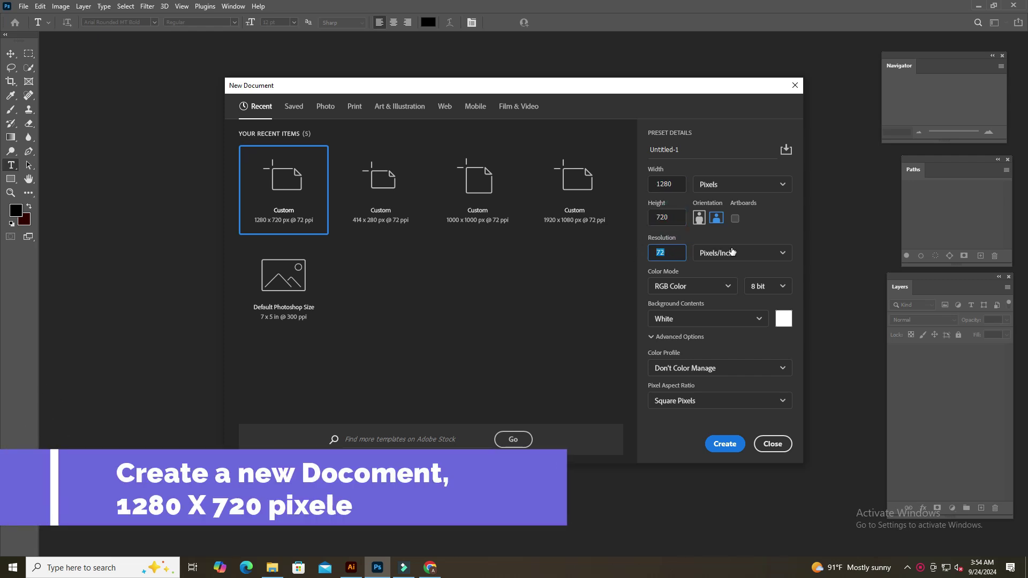
pyautogui.click(776, 253)
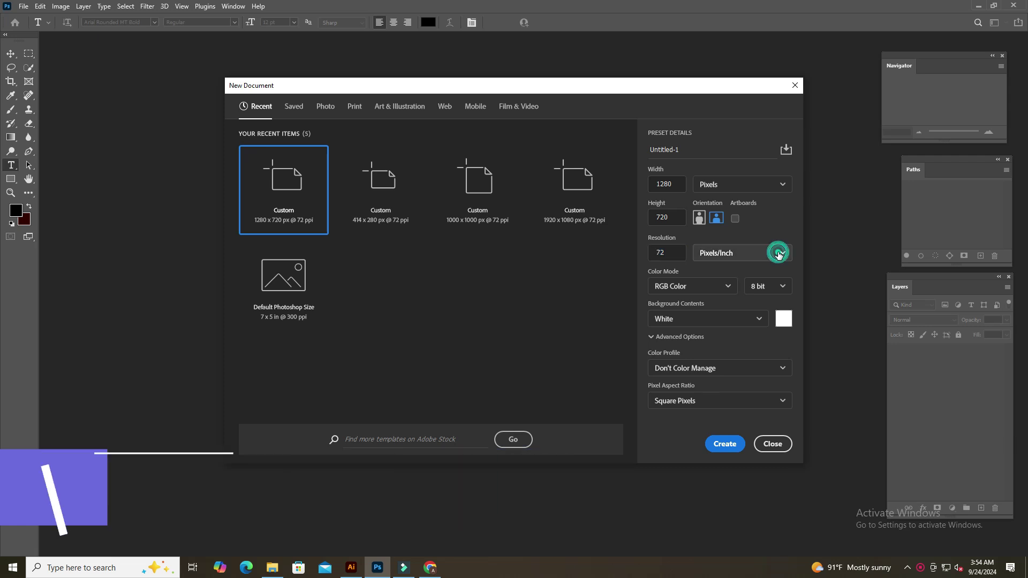
pyautogui.click(669, 253)
pyautogui.doubleClick(670, 251)
pyautogui.click(670, 251)
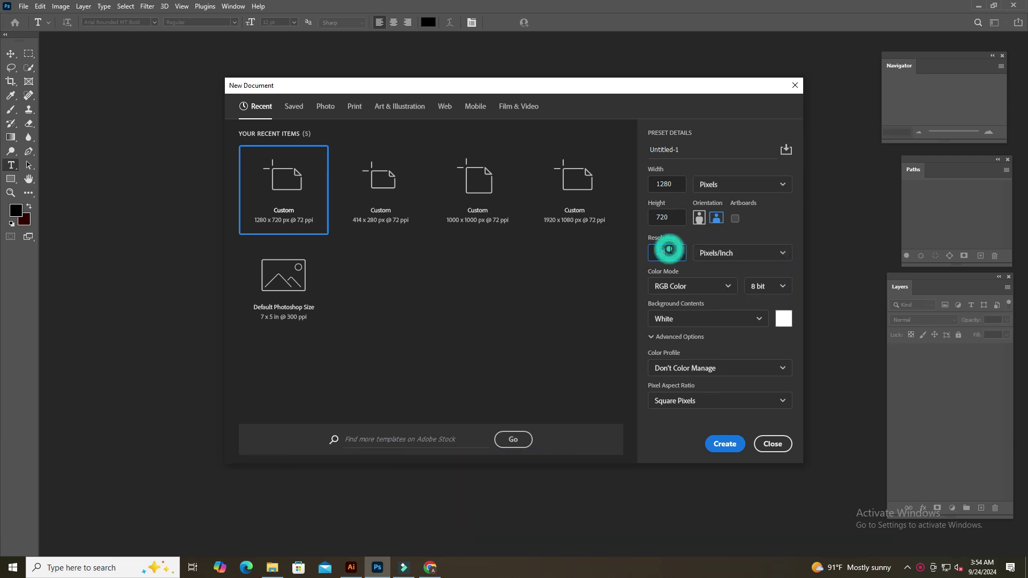
pyautogui.click(718, 444)
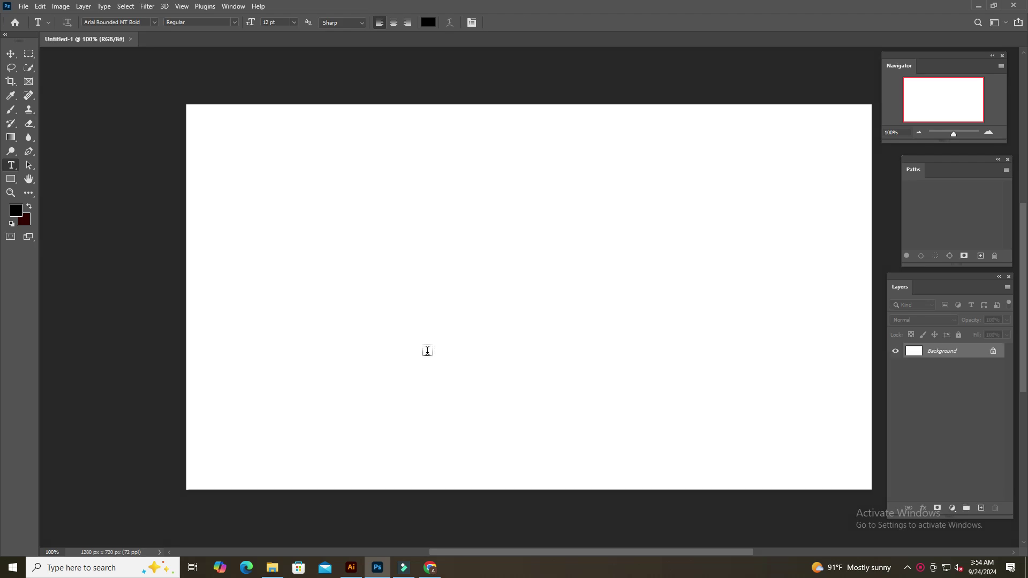
# Step: Add a new layer and fill it with the dark red colour
pyautogui.hotkey('ctrl', 'shift', 'alt', 'n')
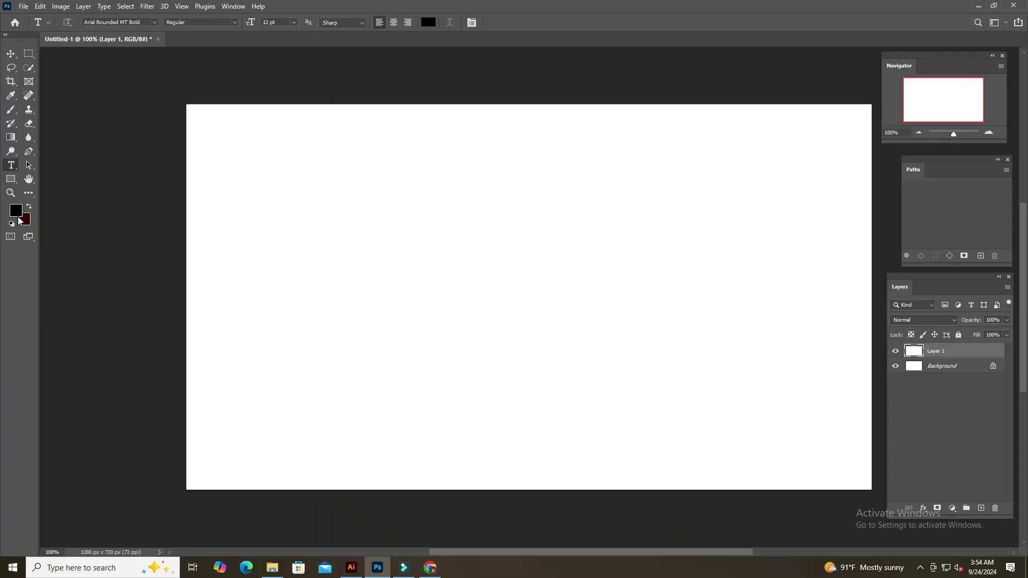
pyautogui.click(30, 207)
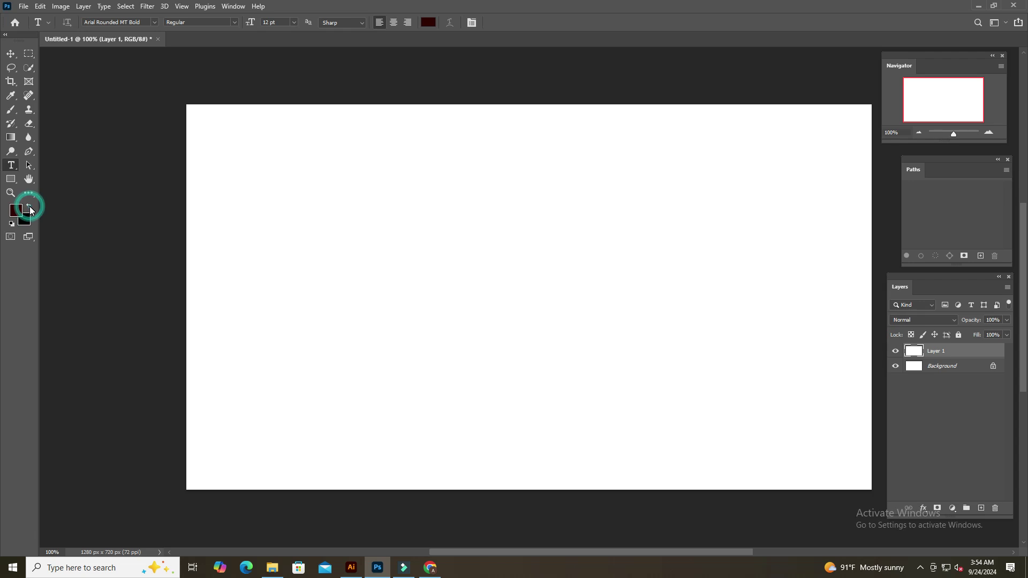
pyautogui.hotkey('alt', 'BackSpace')
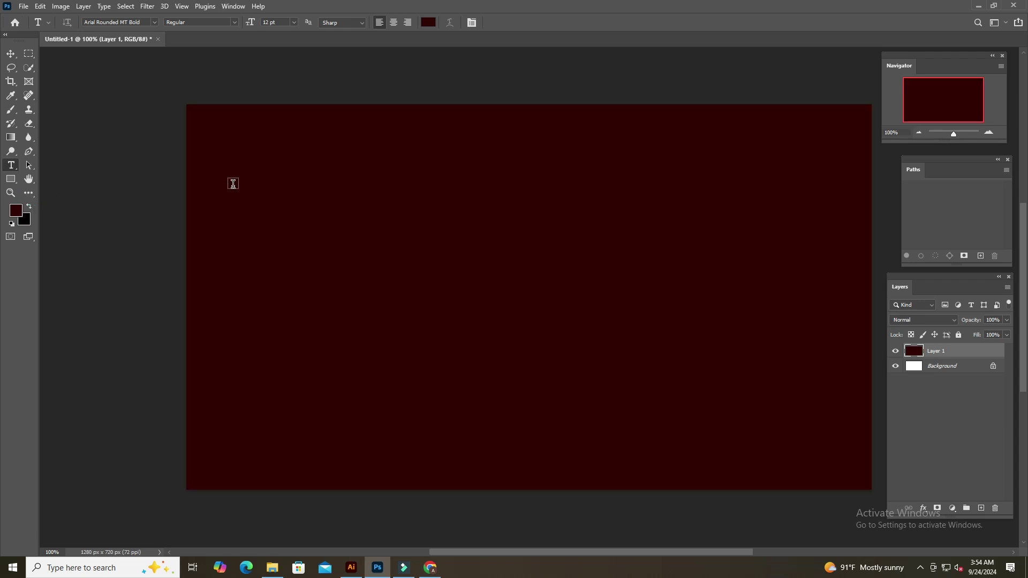
# Step: Set the foreground colour to white and keep black as background
pyautogui.click(14, 211)
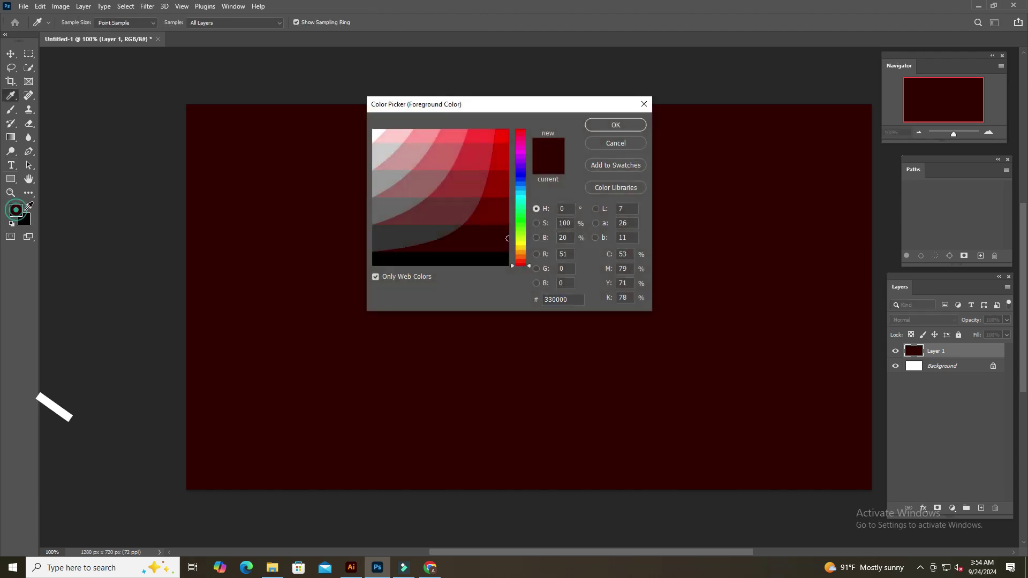
pyautogui.click(374, 131)
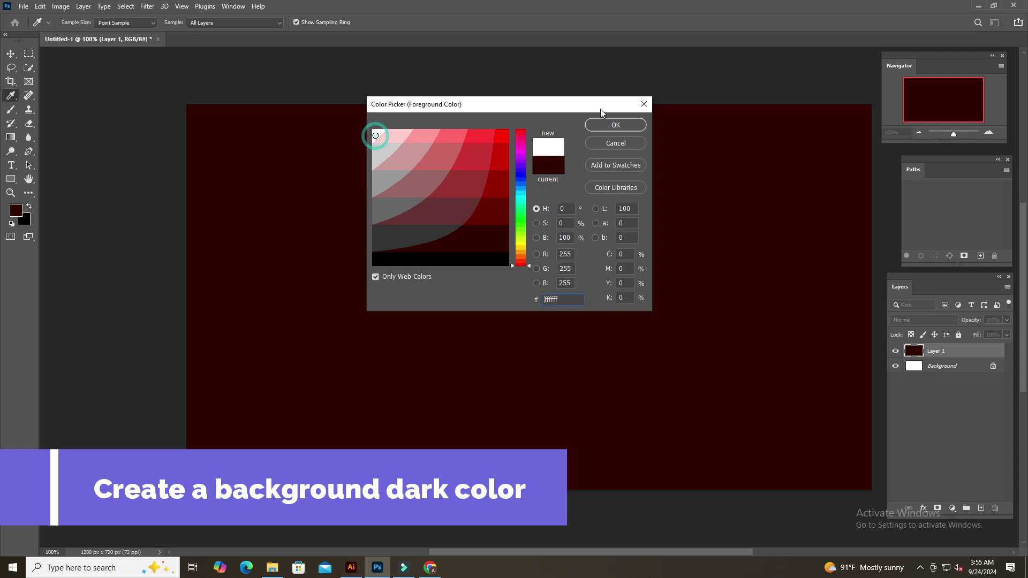
pyautogui.click(616, 124)
pyautogui.press('t')
pyautogui.click(25, 219)
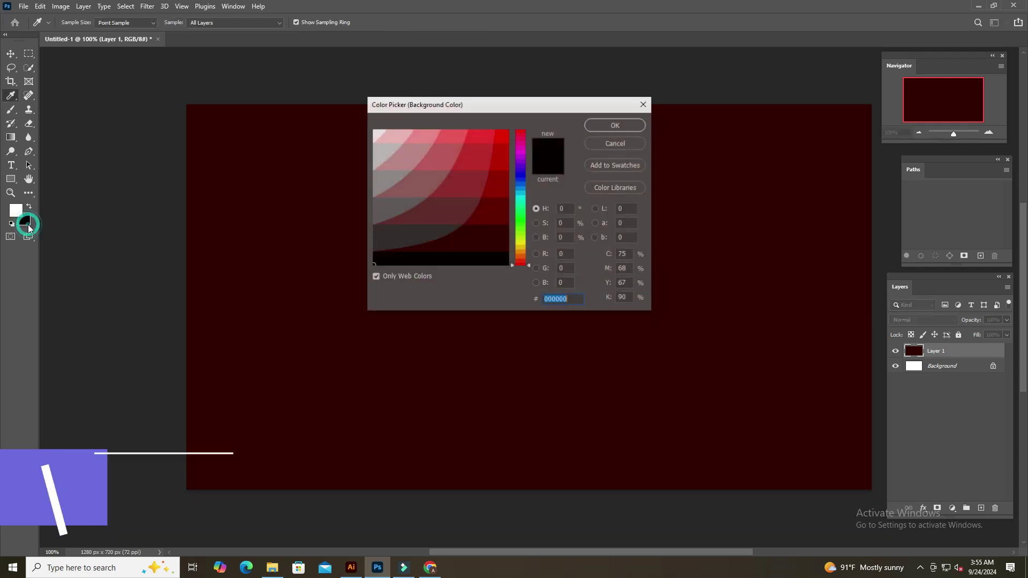
pyautogui.click(616, 125)
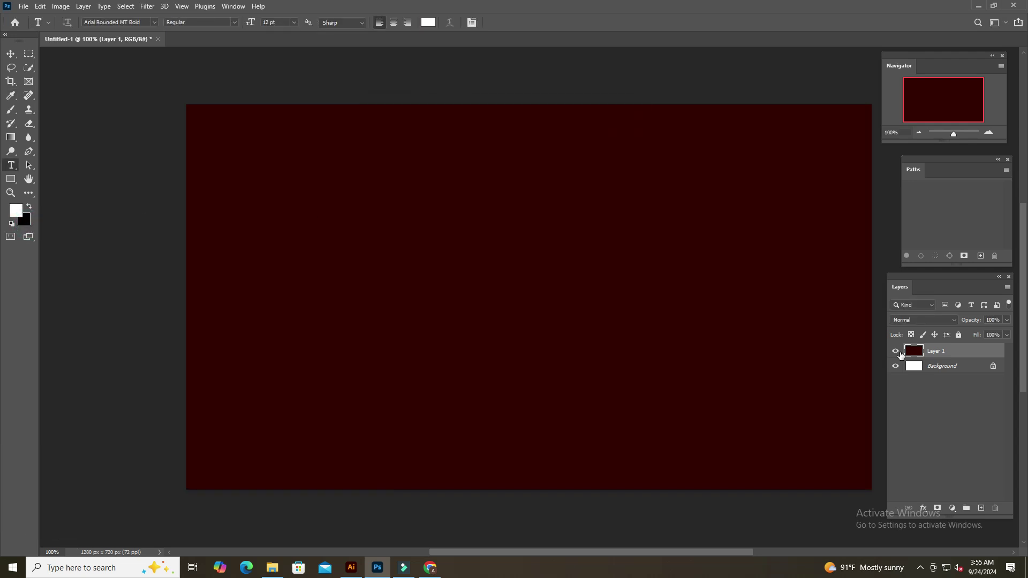
# Step: Give Layer 1 a 40% radial Gradient Overlay with stops at 3% and 87%
pyautogui.rightClick(941, 352)
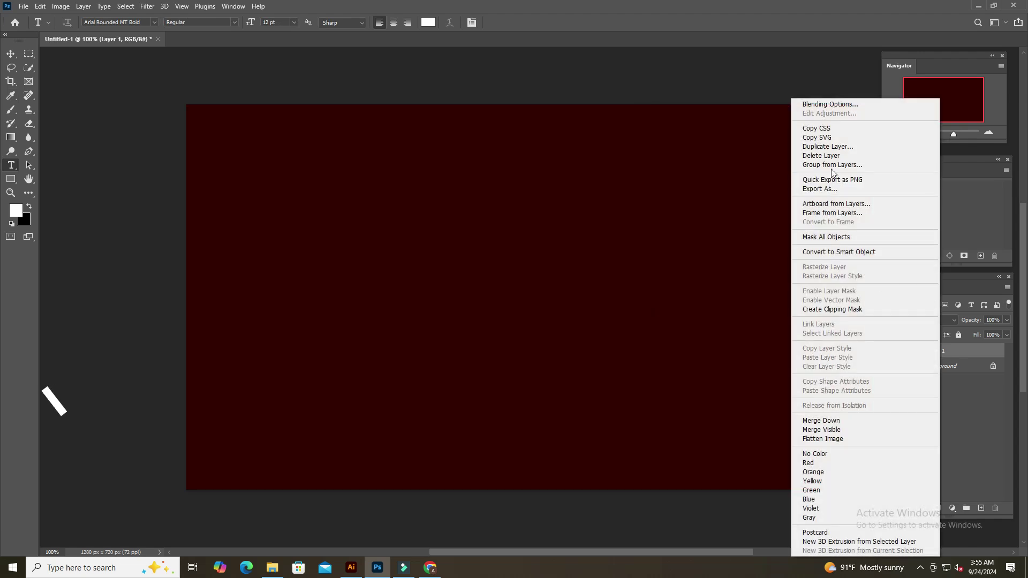
pyautogui.click(818, 105)
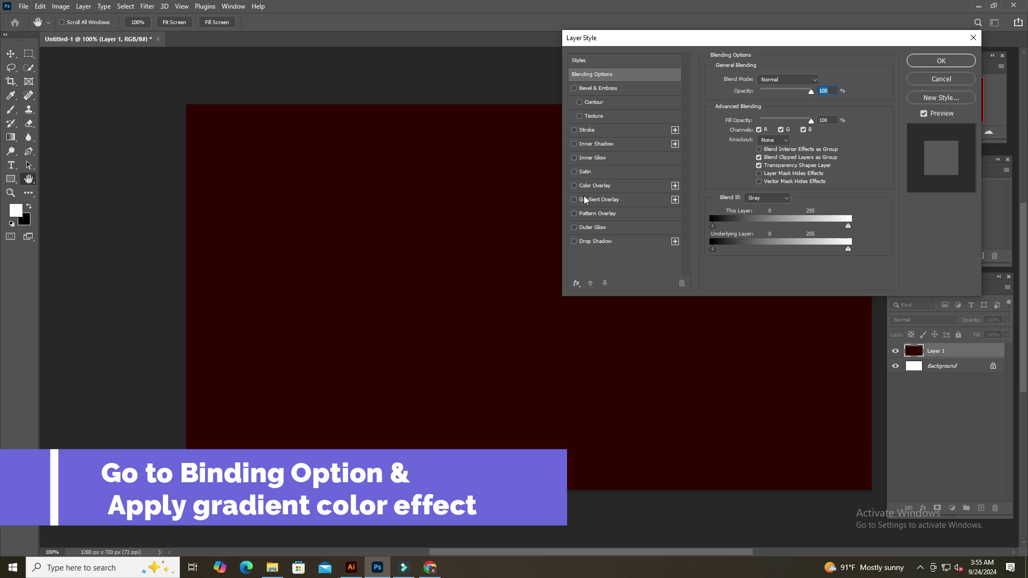
pyautogui.click(602, 200)
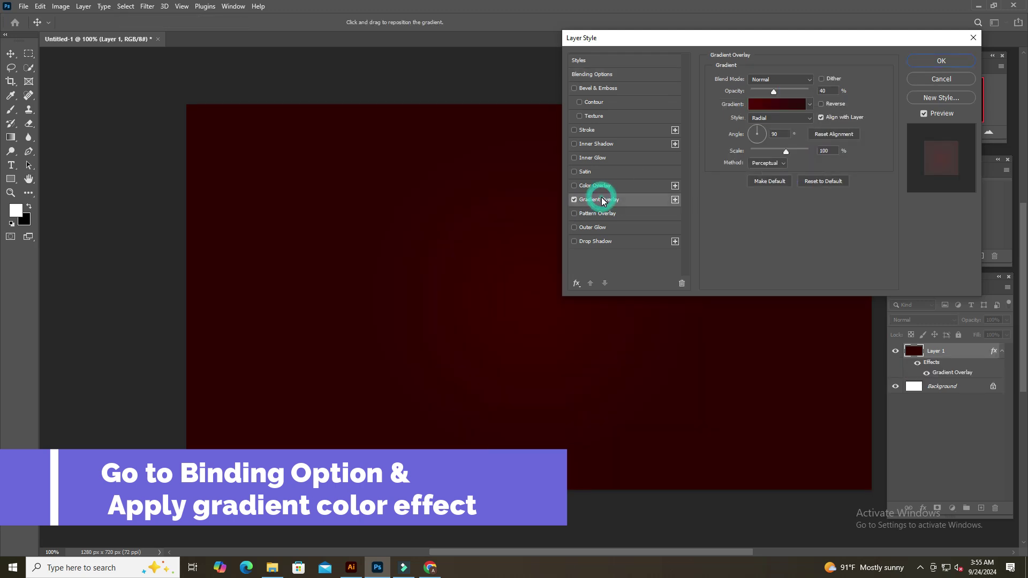
pyautogui.click(786, 105)
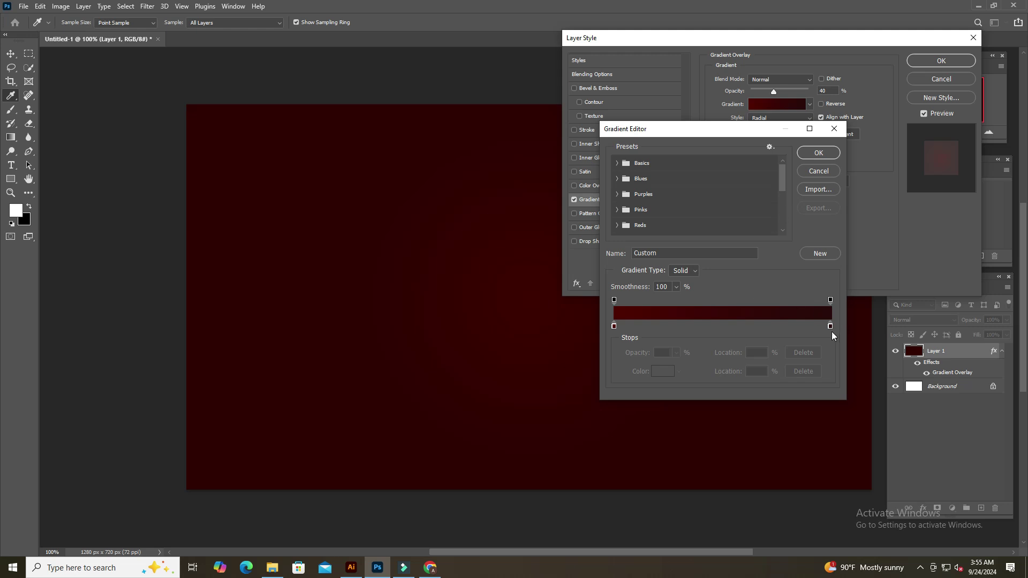
pyautogui.moveTo(831, 327); pyautogui.dragTo(779, 336)
pyautogui.moveTo(831, 326); pyautogui.dragTo(803, 328)
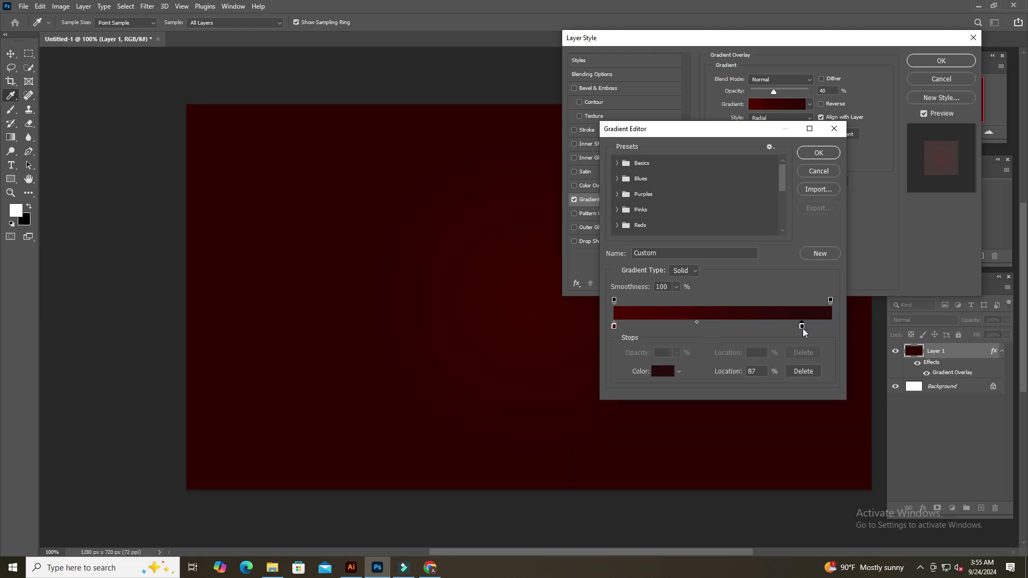
pyautogui.moveTo(613, 327); pyautogui.dragTo(621, 328)
pyautogui.click(828, 154)
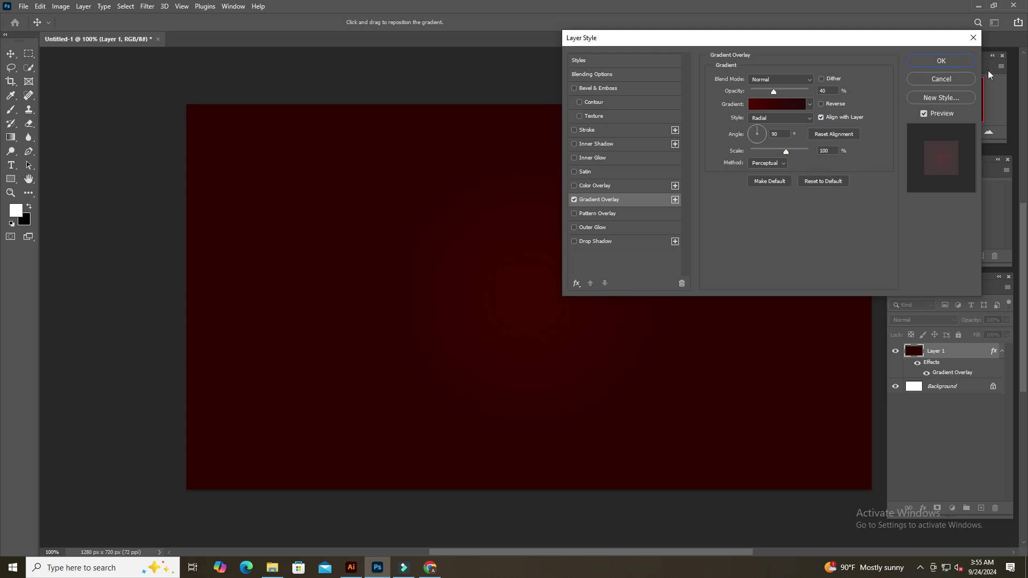
pyautogui.click(949, 65)
pyautogui.press('t')
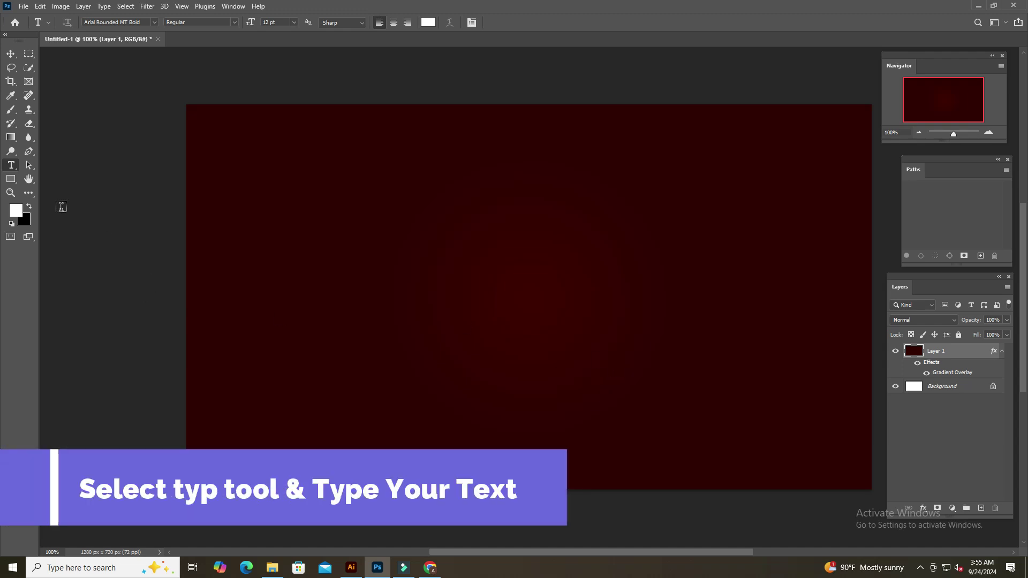
# Step: Type white 'RS' text at the centre of the canvas
pyautogui.click(502, 286)
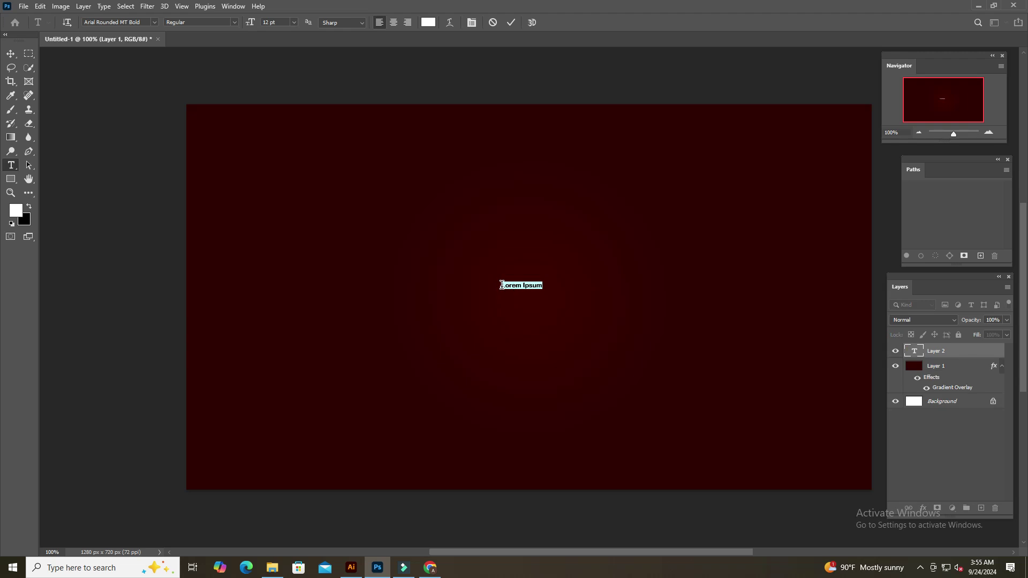
pyautogui.press('BackSpace')
pyautogui.click(509, 26)
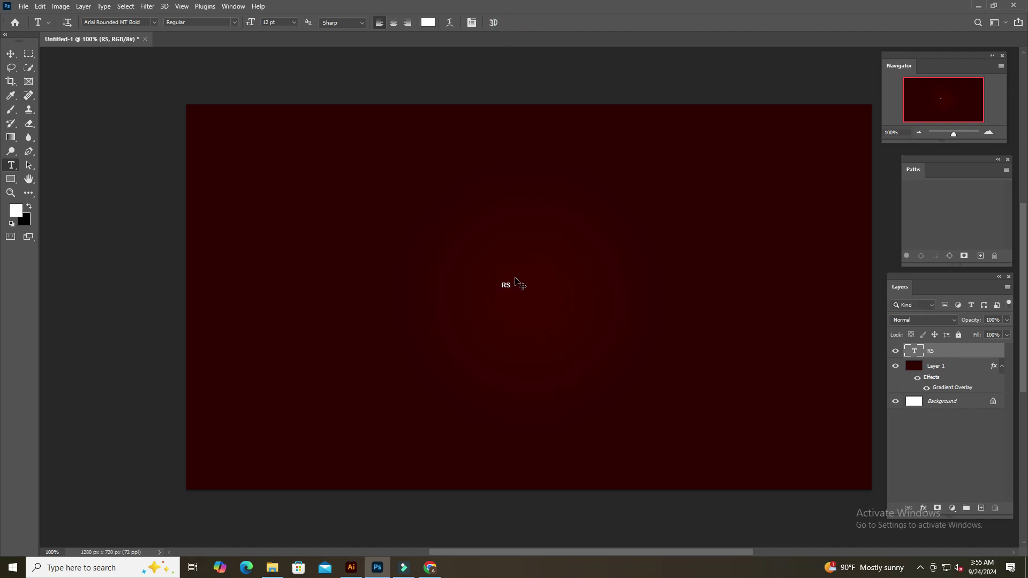
# Step: Scale the RS text up large with Free Transform
pyautogui.hotkey('ctrl', 't')
pyautogui.moveTo(513, 294); pyautogui.dragTo(639, 385)
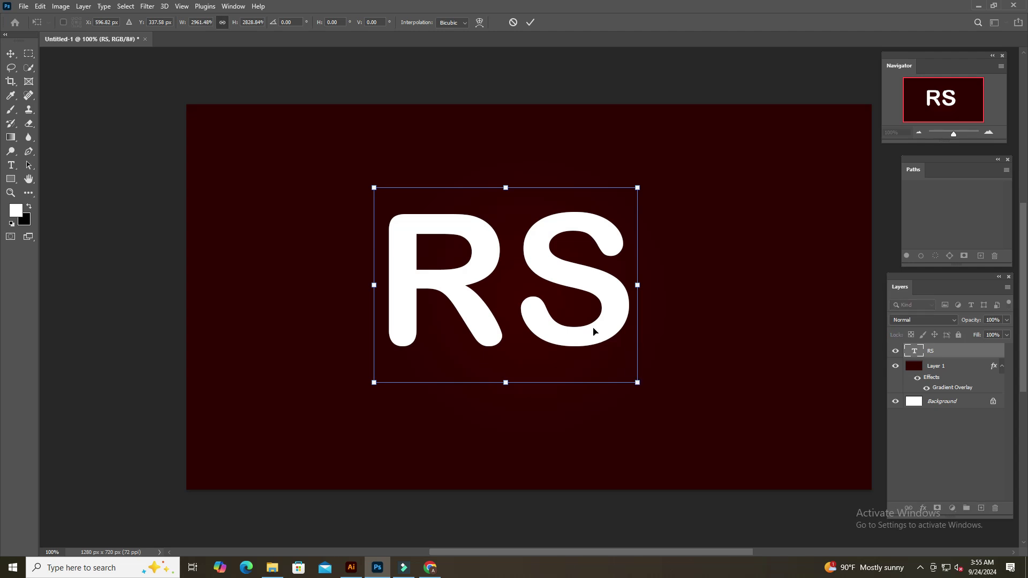
pyautogui.hotkey('ctrl', '-')
pyautogui.keyDown('ctrl'); pyautogui.click(622, 325); pyautogui.keyUp('ctrl')
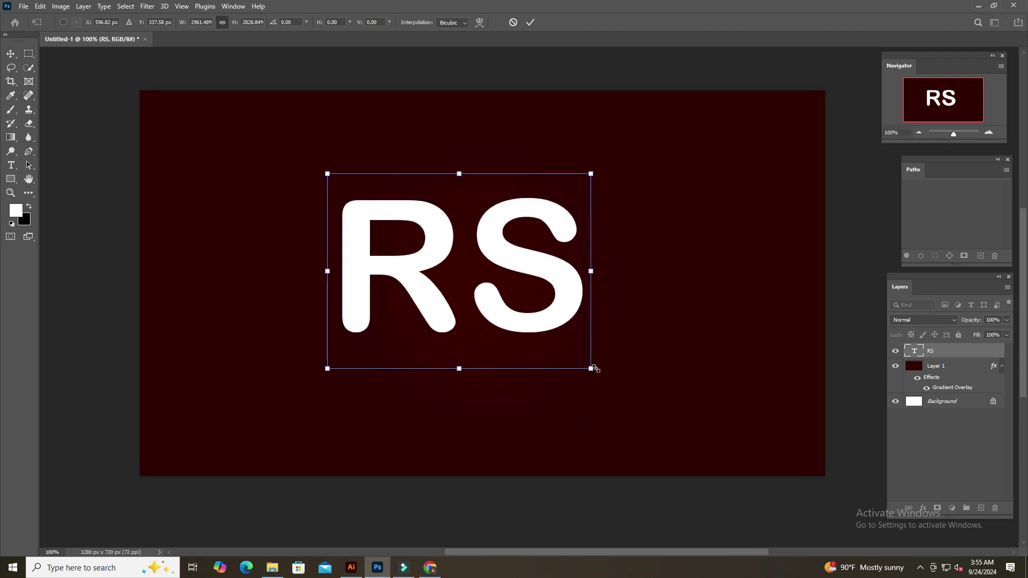
pyautogui.moveTo(590, 368); pyautogui.dragTo(600, 373)
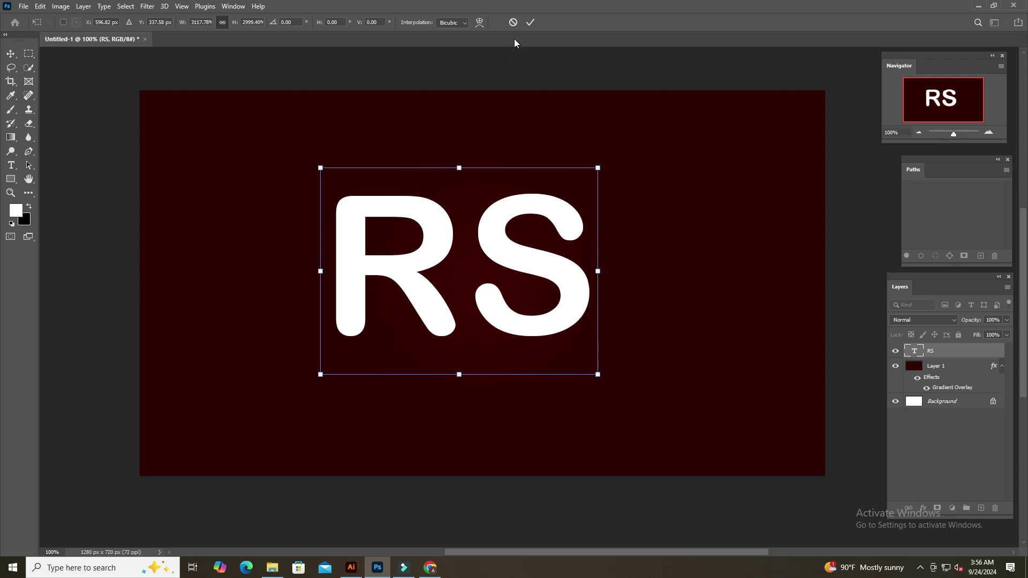
pyautogui.click(530, 22)
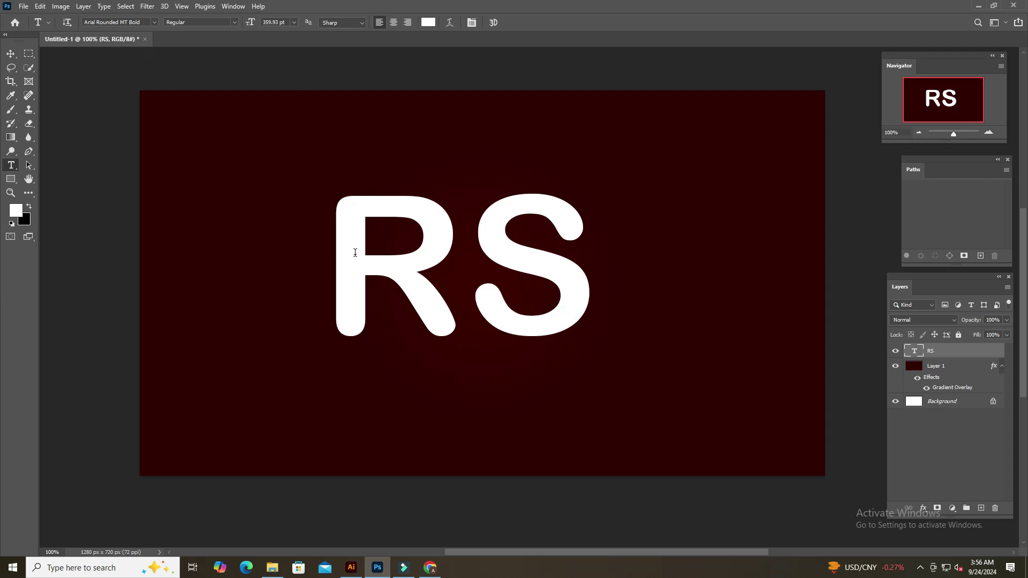
# Step: Recolour the RS text black and load its letter shapes as a selection
pyautogui.click(427, 23)
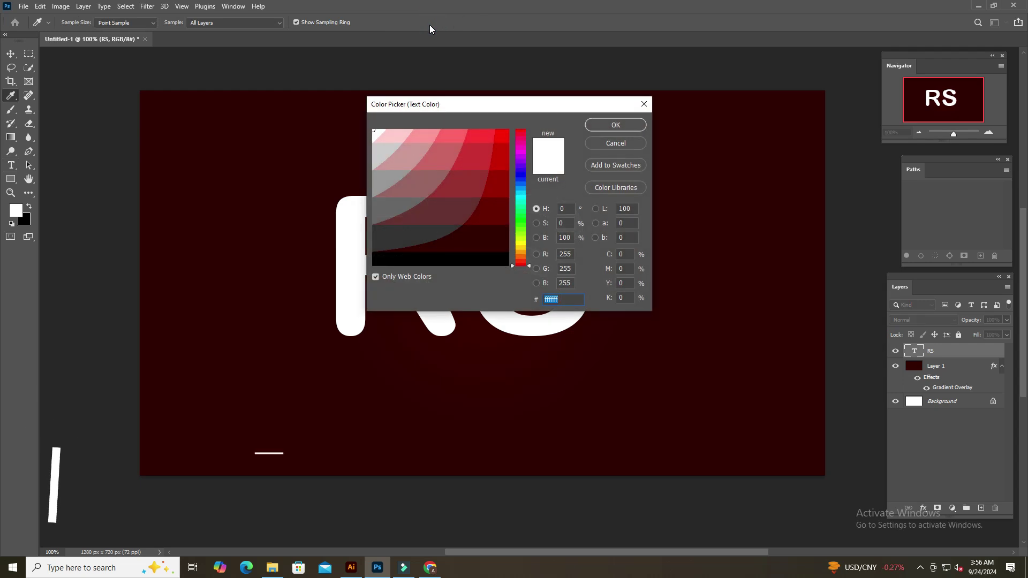
pyautogui.click(396, 259)
pyautogui.click(611, 124)
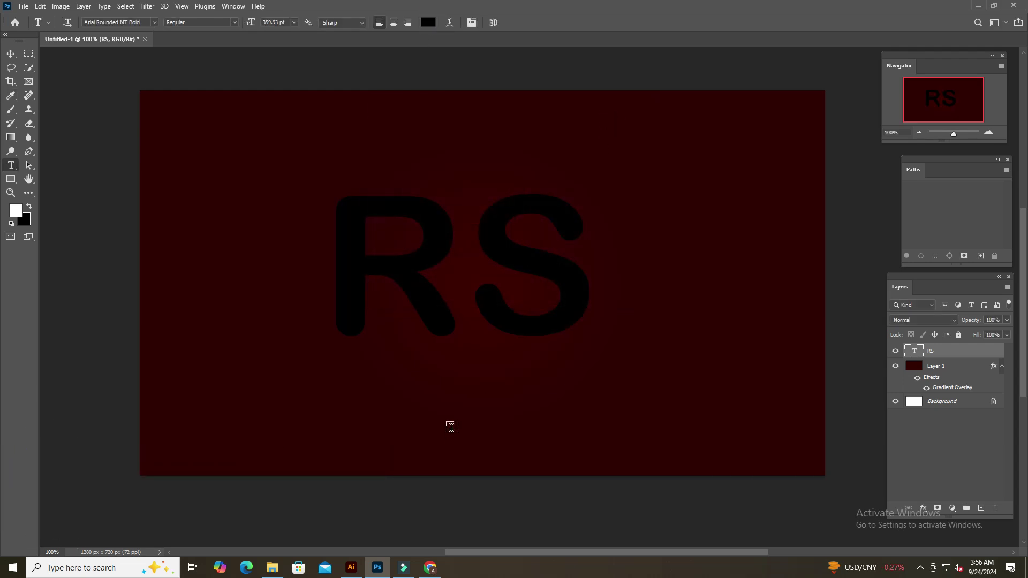
pyautogui.click(557, 327)
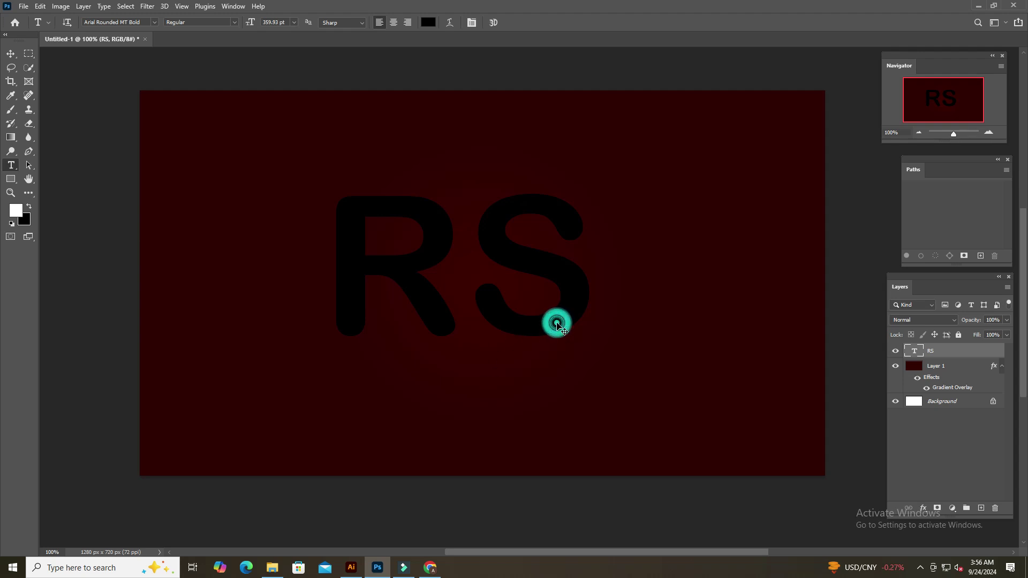
pyautogui.click(517, 238)
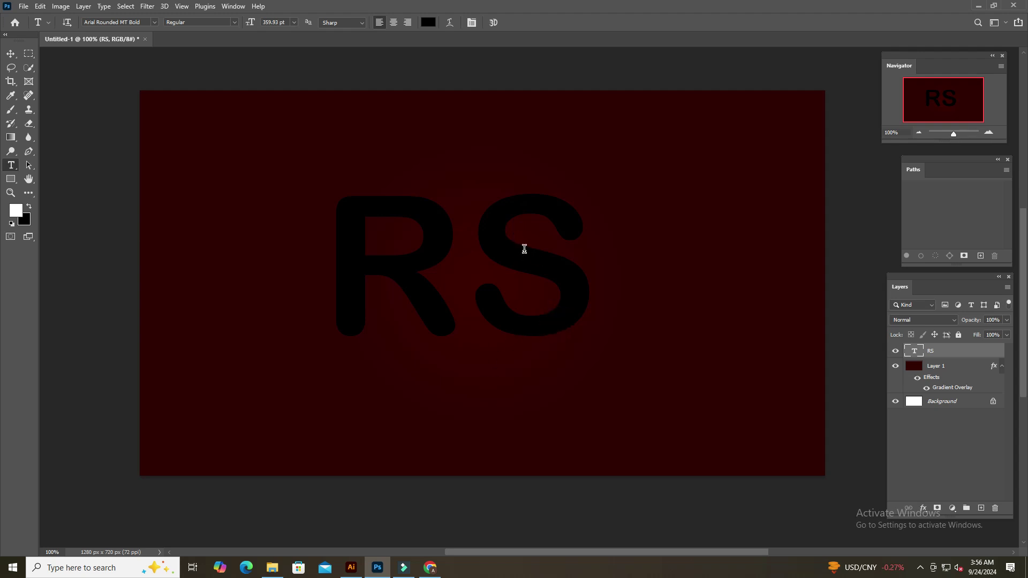
pyautogui.keyDown('ctrl'); pyautogui.click(916, 354); pyautogui.keyUp('ctrl')
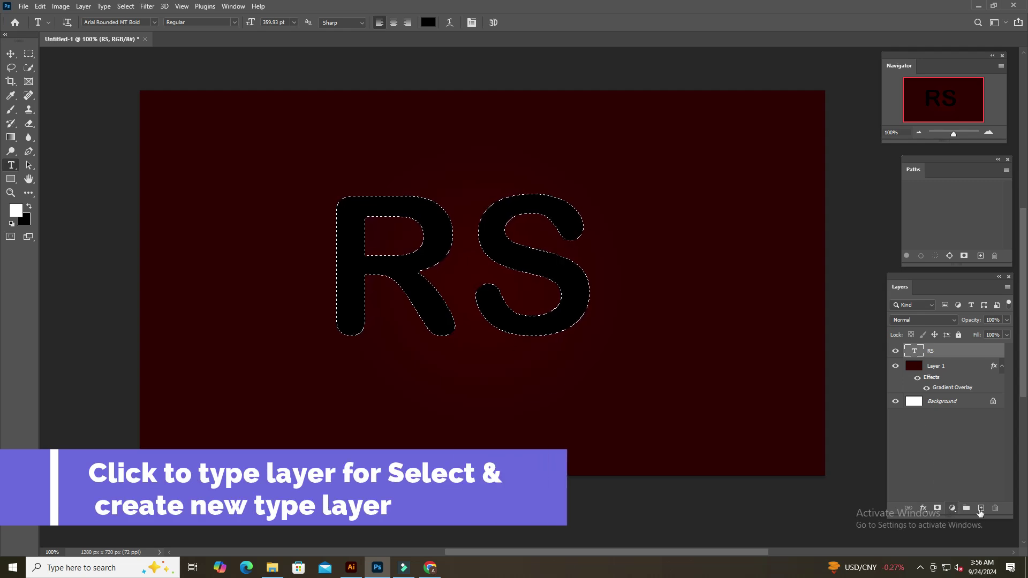
# Step: Add empty Layer 2 and make a 0.5-pixel-tolerance work path from the RS selection
pyautogui.click(981, 509)
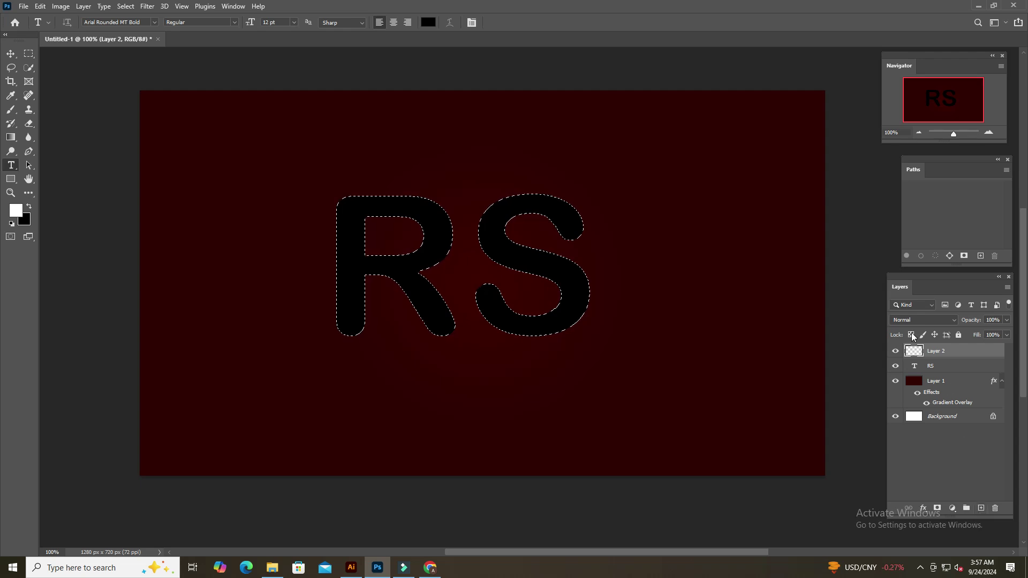
pyautogui.click(27, 53)
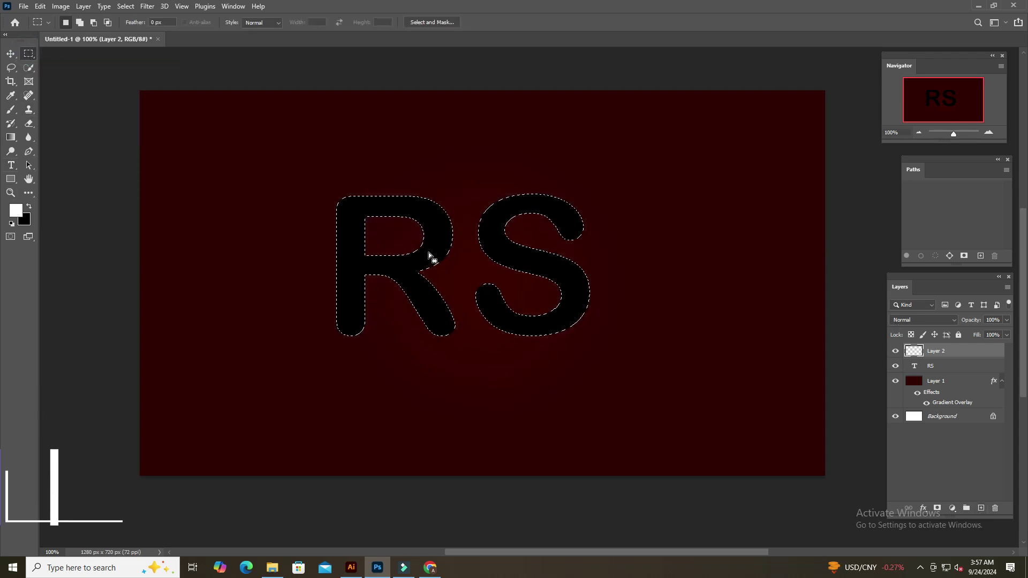
pyautogui.rightClick(432, 229)
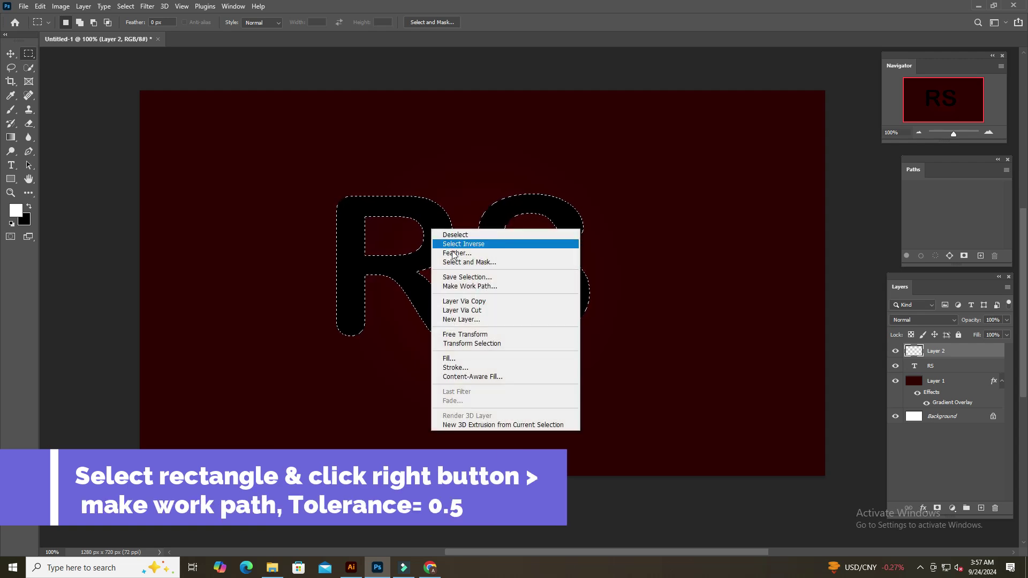
pyautogui.click(472, 286)
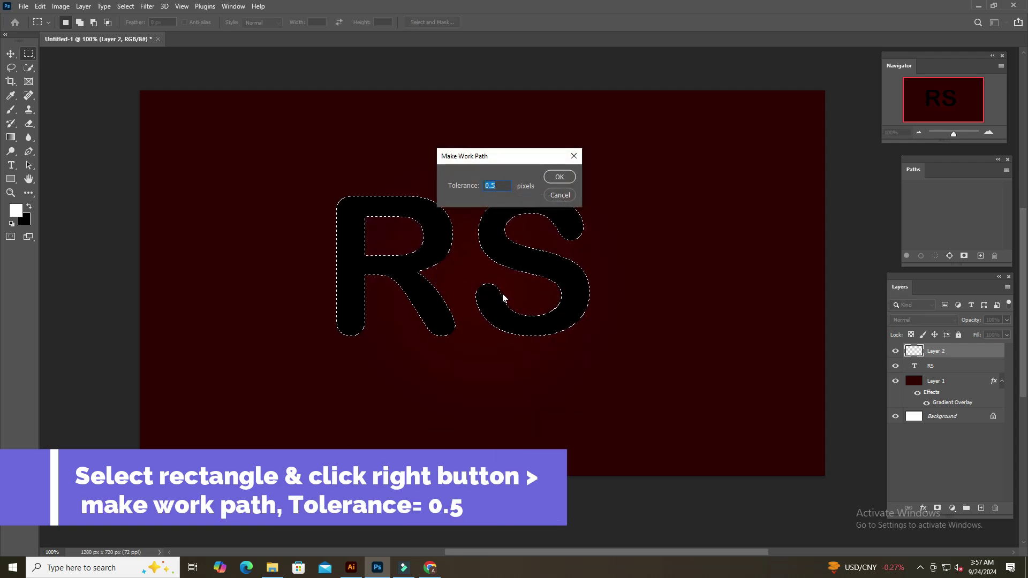
pyautogui.click(568, 180)
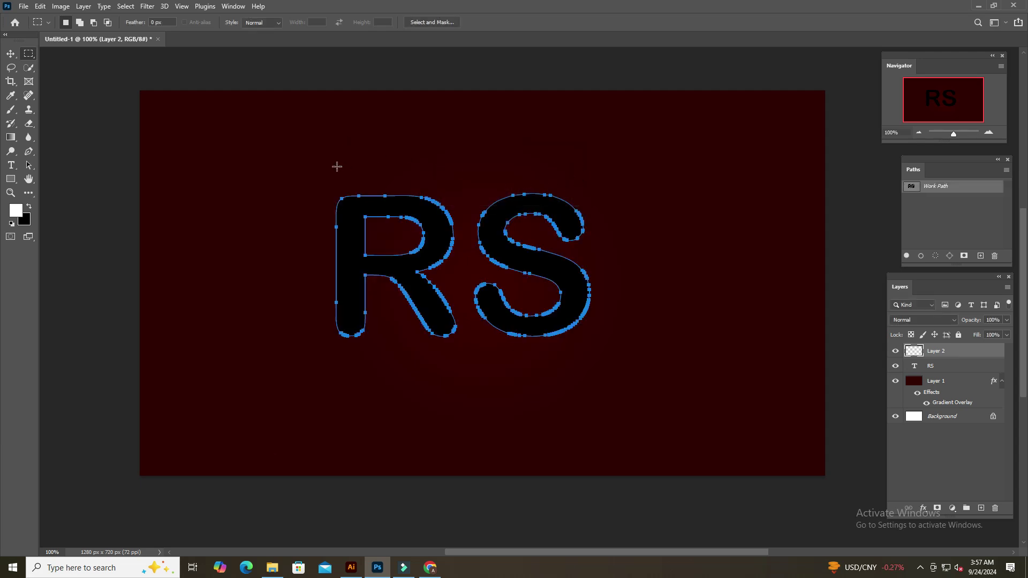
# Step: Render multiple one-direction flames on Layer 2 with randomized length, loop interval adjustment off
pyautogui.click(147, 7)
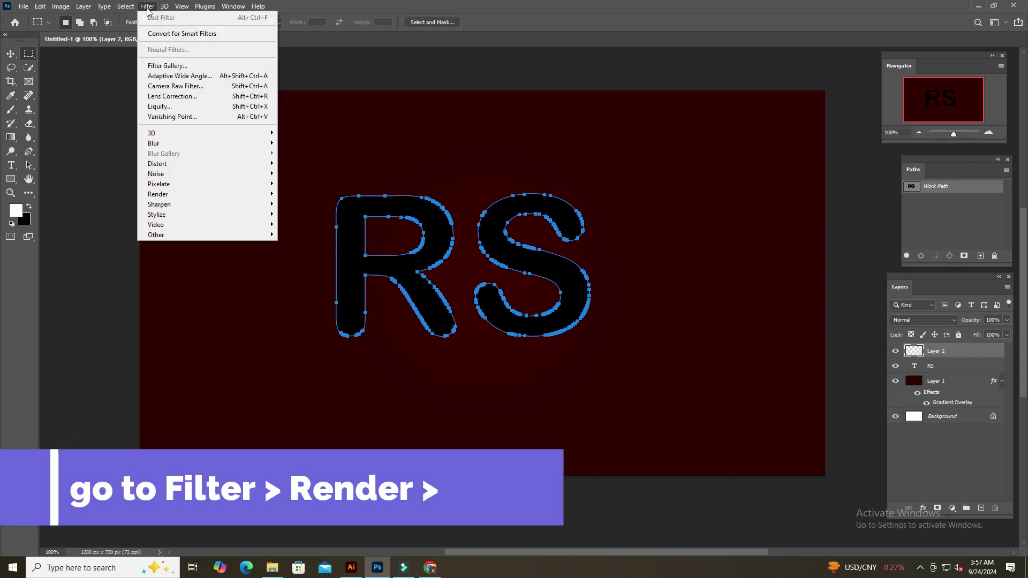
pyautogui.moveTo(159, 194)
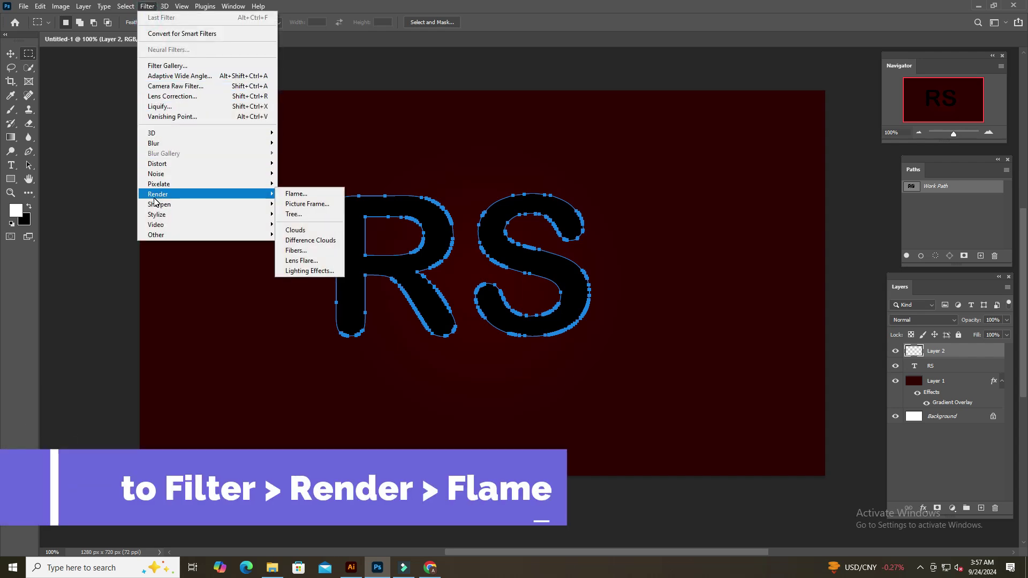
pyautogui.click(305, 194)
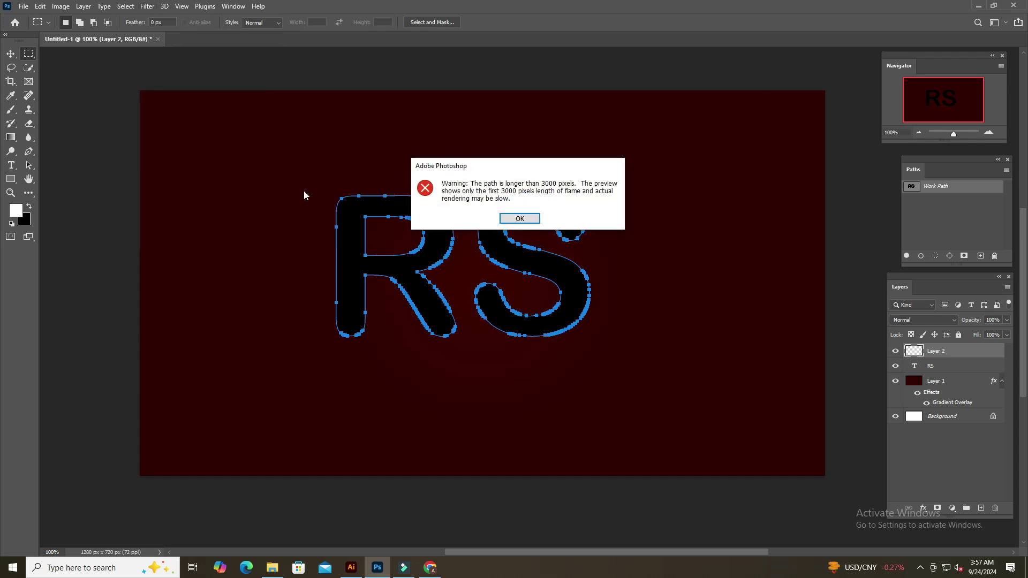
pyautogui.click(521, 219)
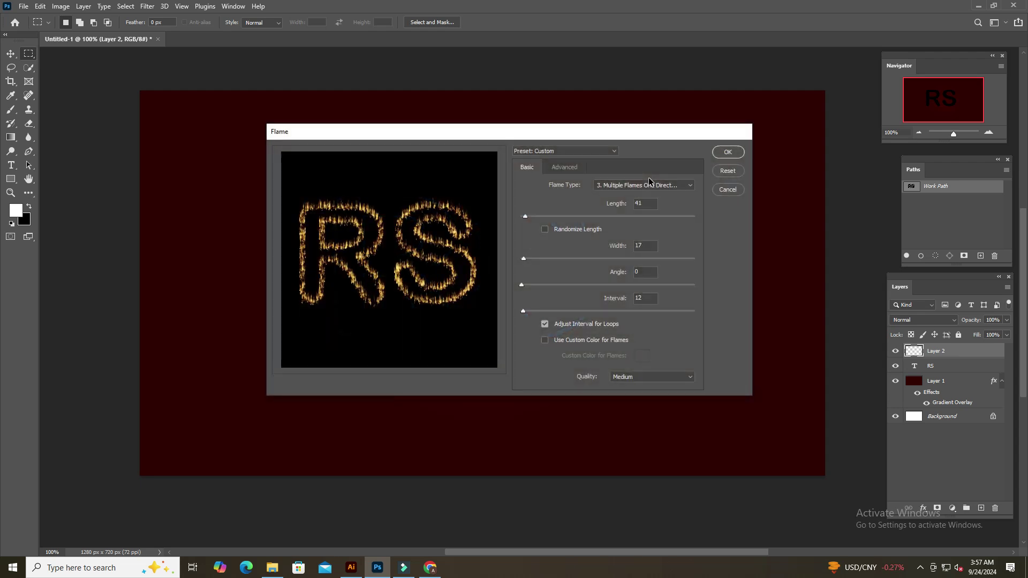
pyautogui.moveTo(637, 136); pyautogui.dragTo(831, 130)
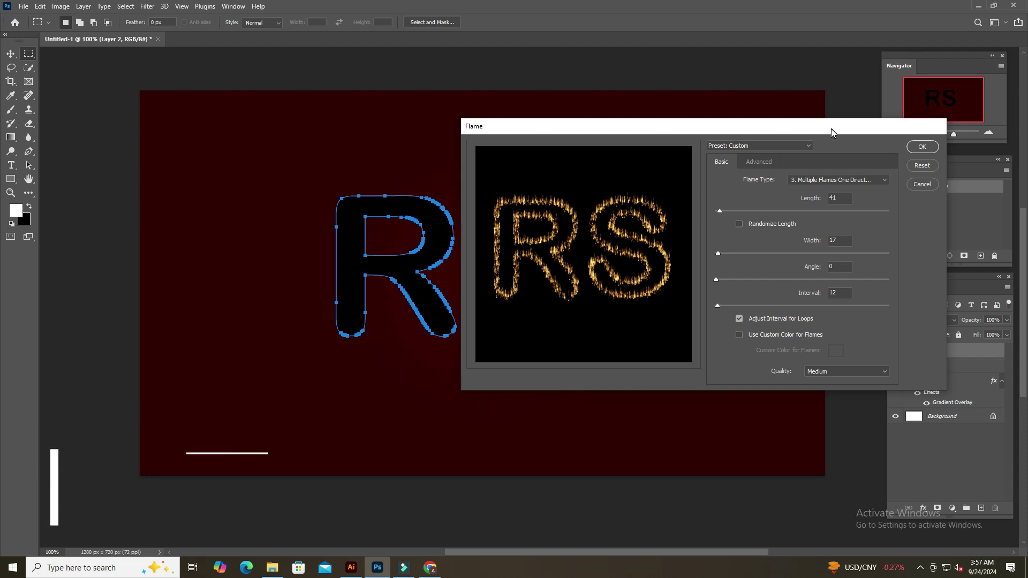
pyautogui.click(822, 181)
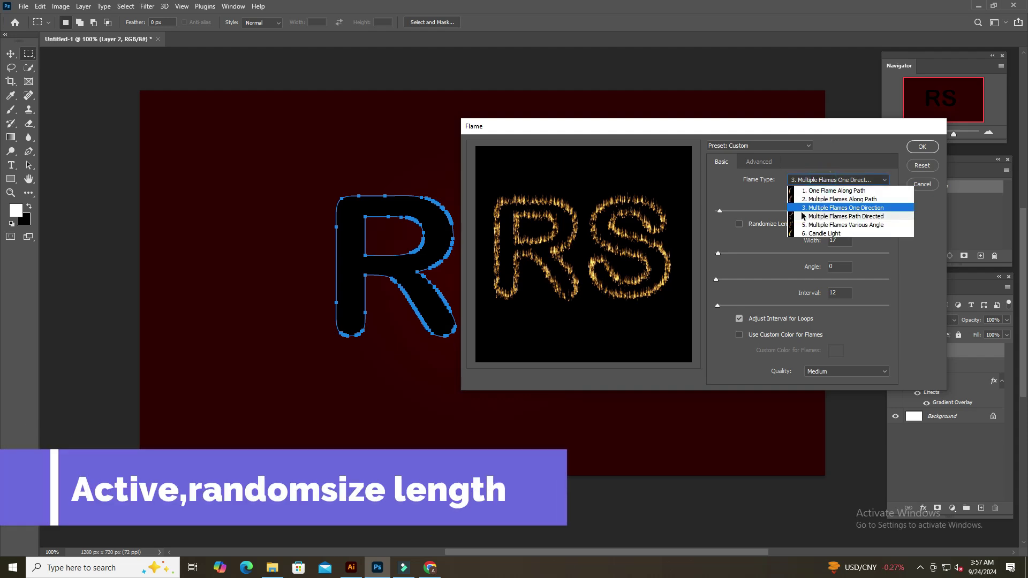
pyautogui.click(854, 208)
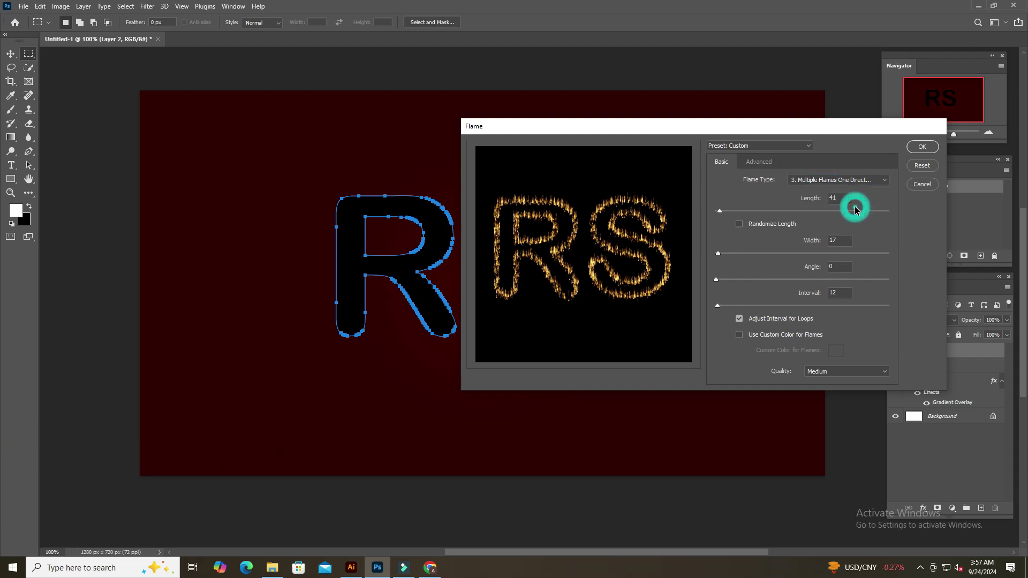
pyautogui.click(741, 223)
pyautogui.click(527, 220)
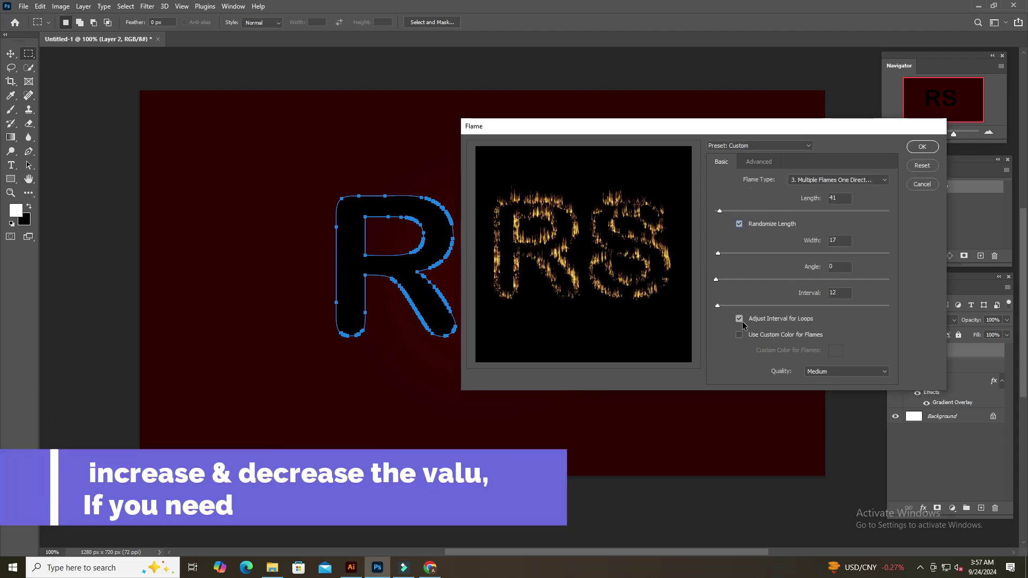
pyautogui.click(740, 319)
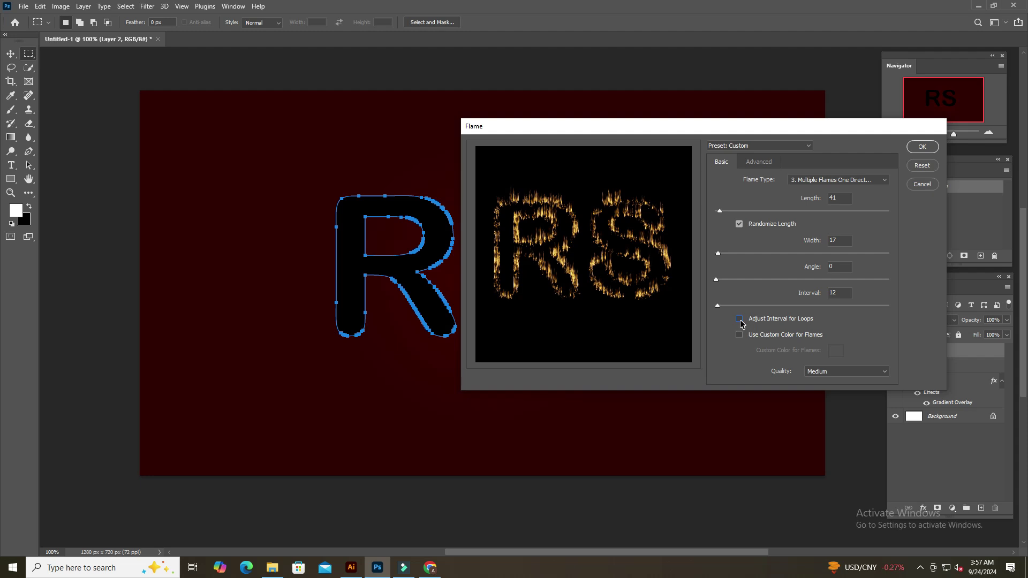
pyautogui.click(934, 147)
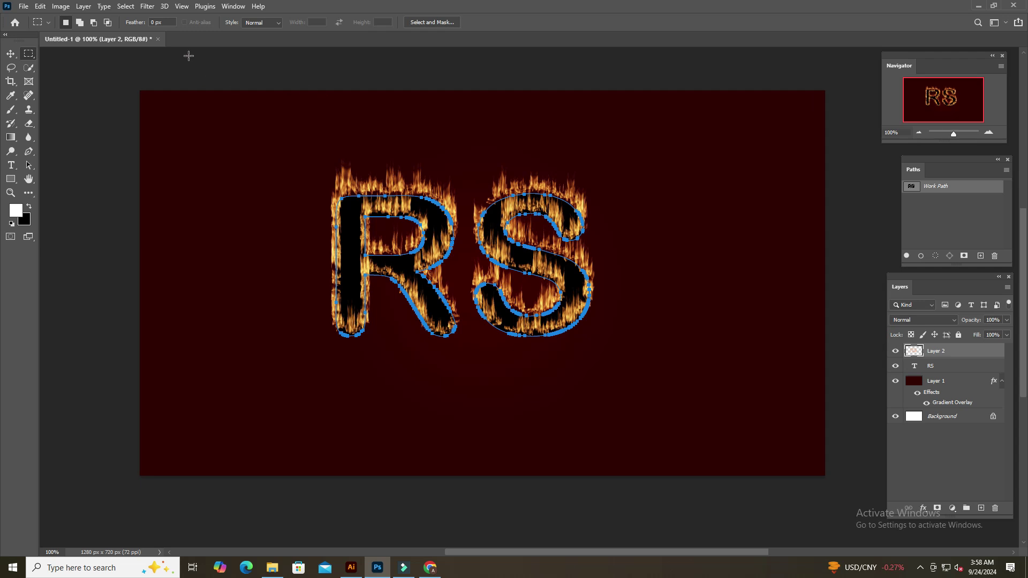
pyautogui.click(155, 6)
pyautogui.moveTo(159, 194)
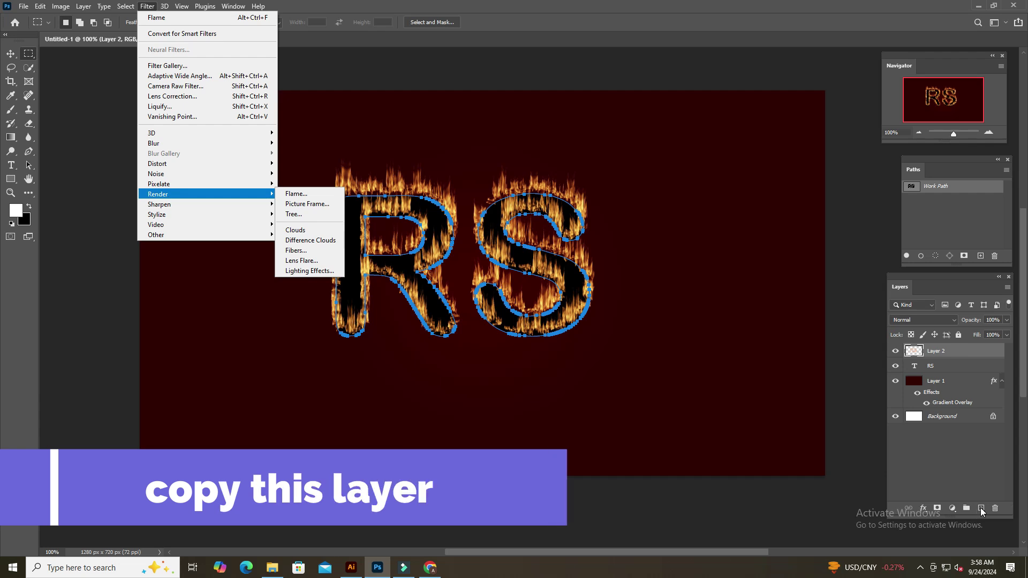
# Step: Render a second flame pass on new Layer 3 without randomized length, loop interval adjustment on
pyautogui.click(982, 509)
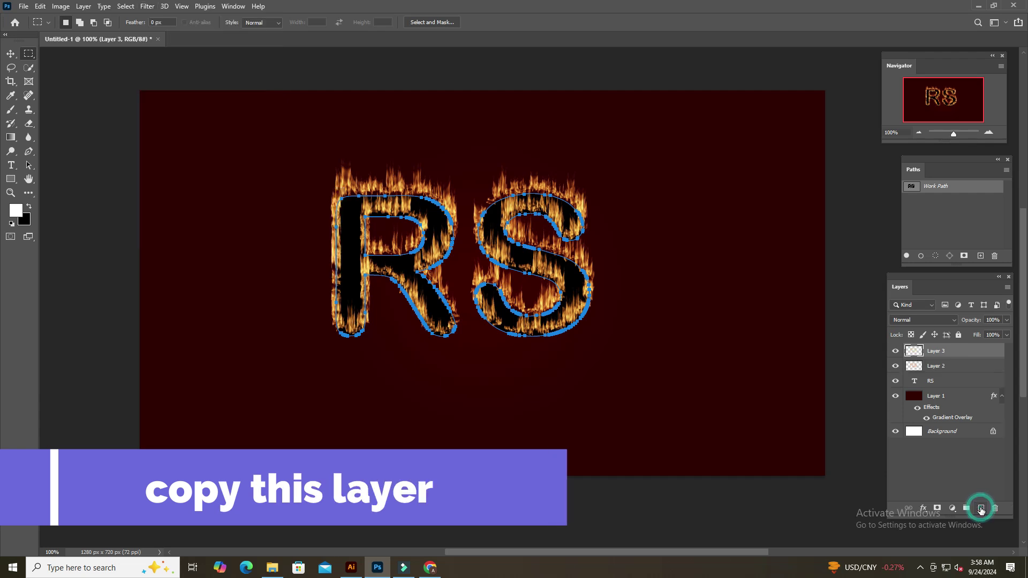
pyautogui.click(147, 7)
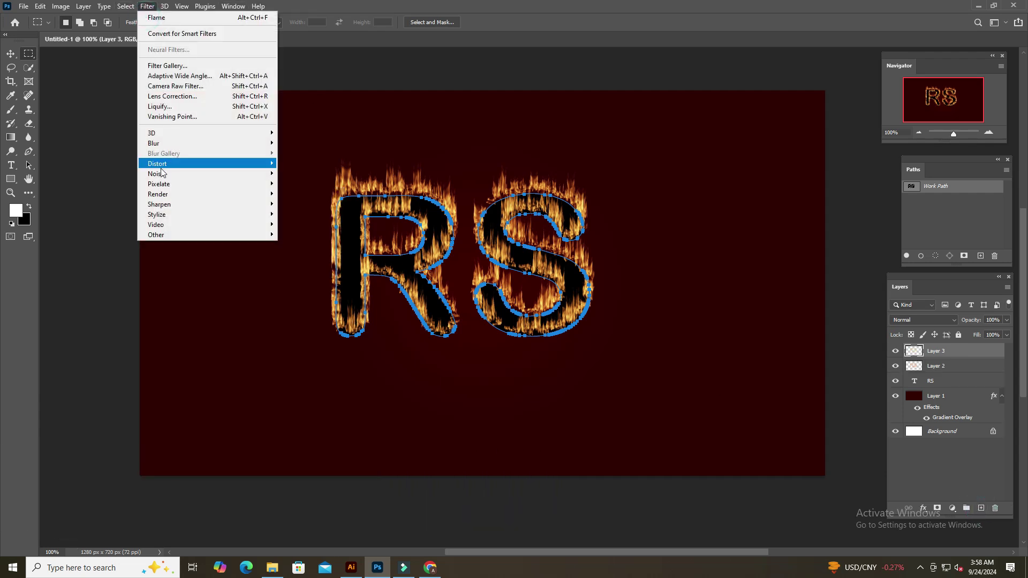
pyautogui.click(299, 194)
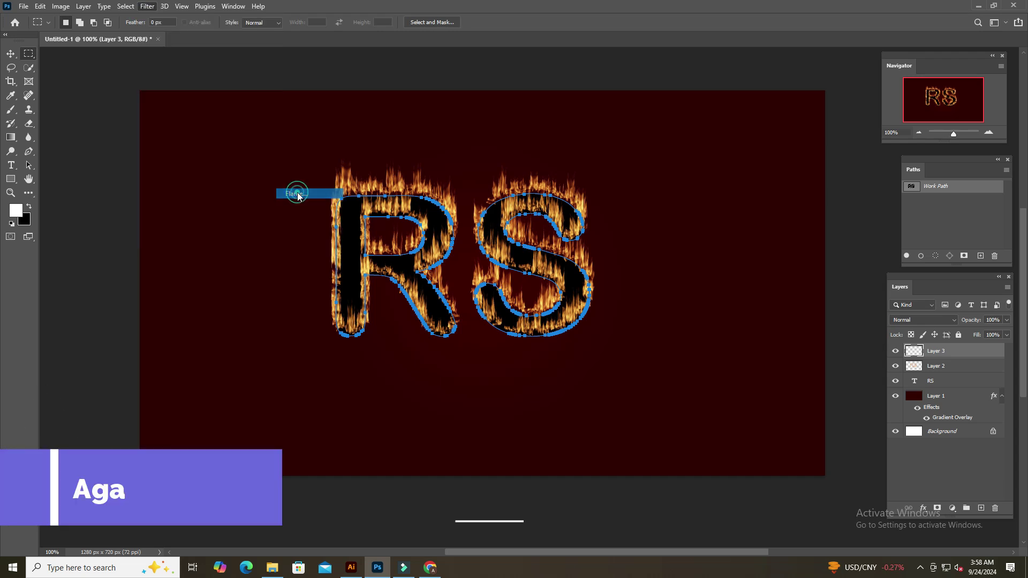
pyautogui.click(535, 218)
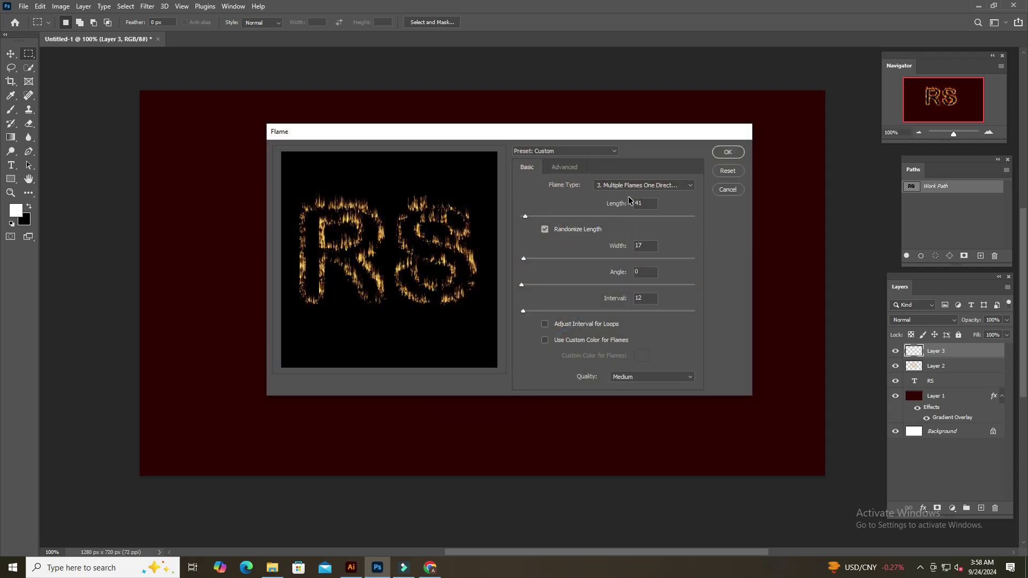
pyautogui.click(544, 229)
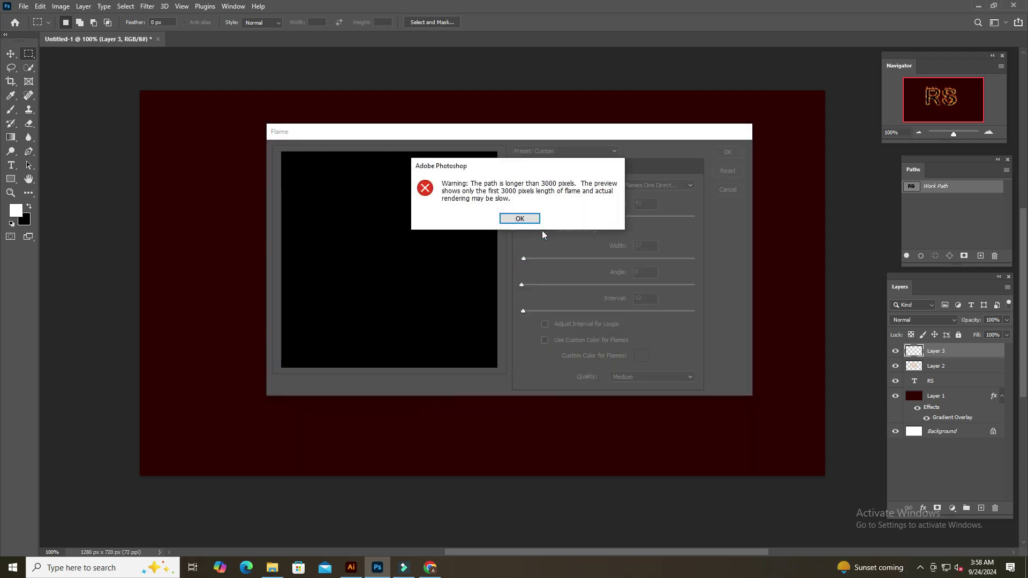
pyautogui.click(527, 222)
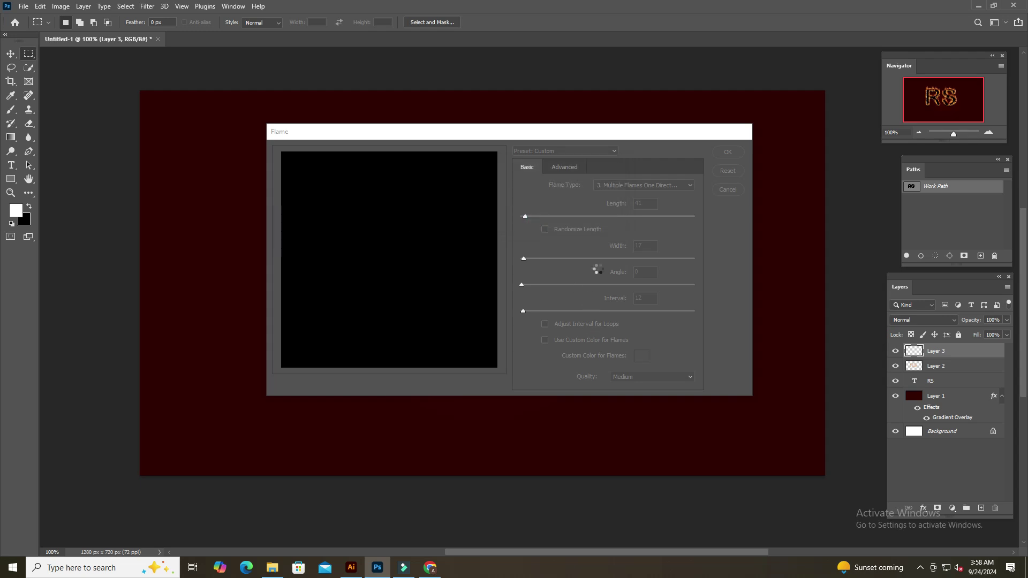
pyautogui.click(678, 237)
pyautogui.click(545, 326)
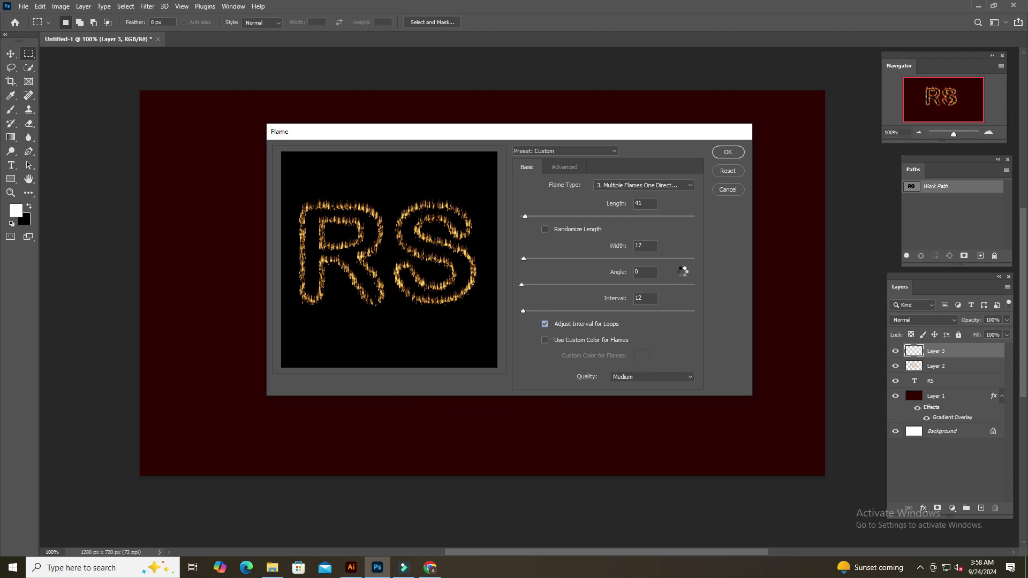
pyautogui.click(729, 152)
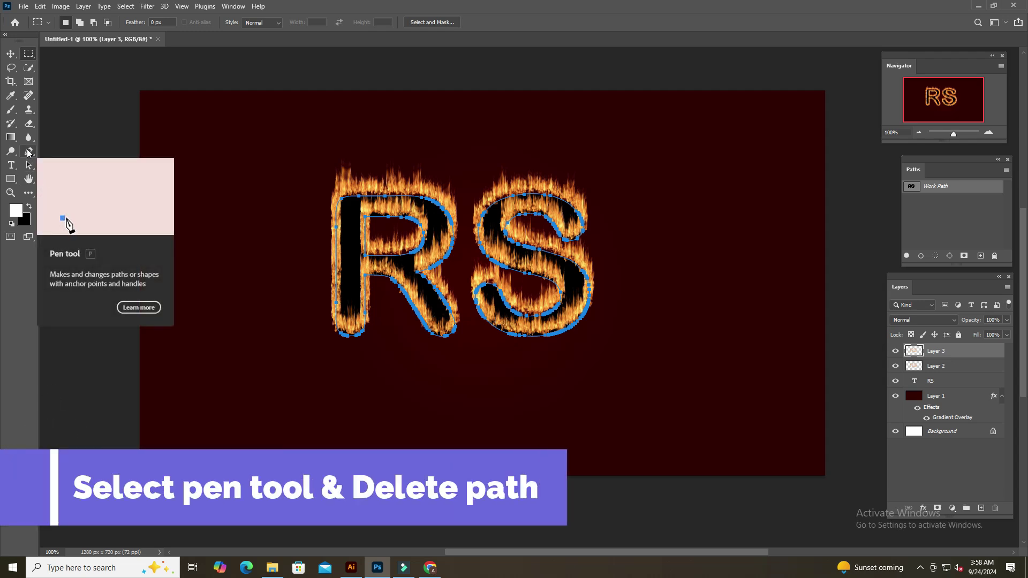
# Step: Switch to the Pen Tool and delete the work path from the canvas
pyautogui.click(29, 153)
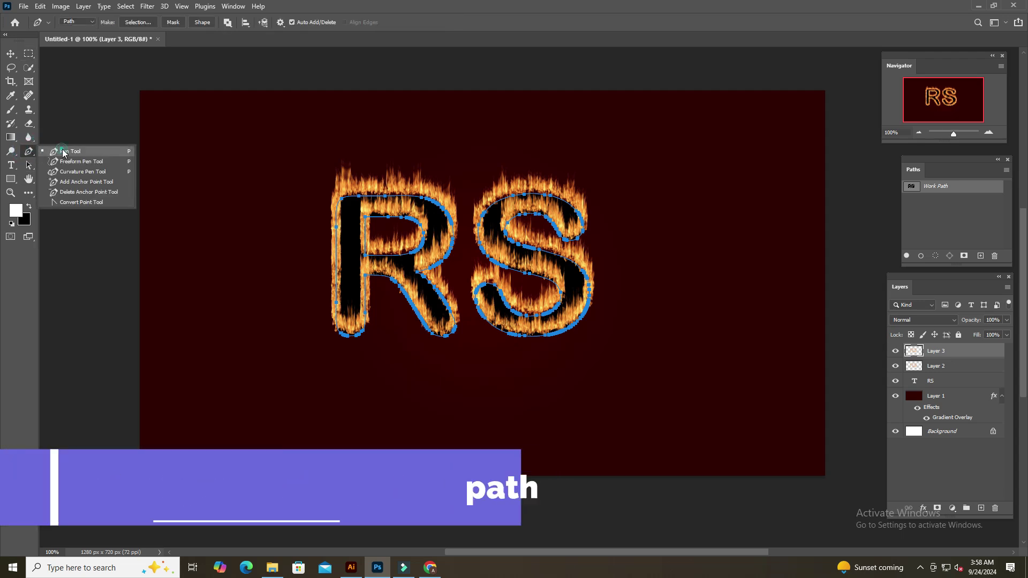
pyautogui.click(53, 153)
pyautogui.rightClick(367, 190)
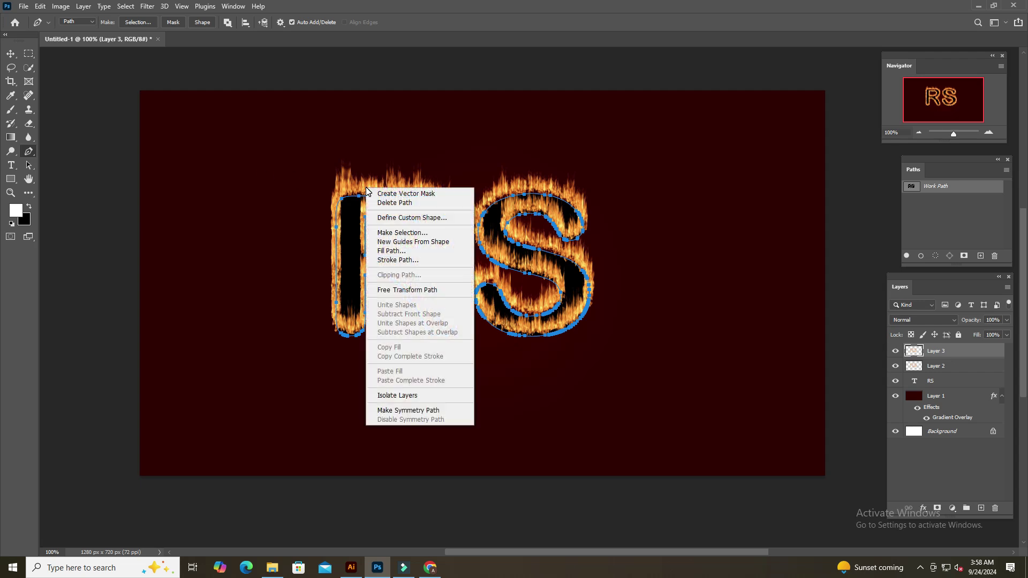
pyautogui.click(408, 203)
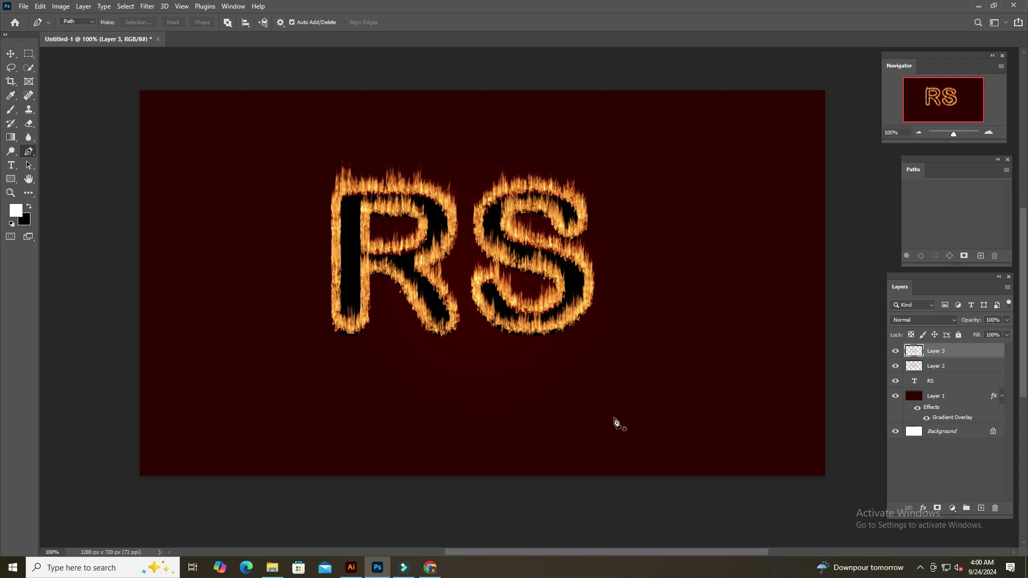
# Step: Add a layer mask to Layer 3 and switch to the Brush tool
pyautogui.click(937, 507)
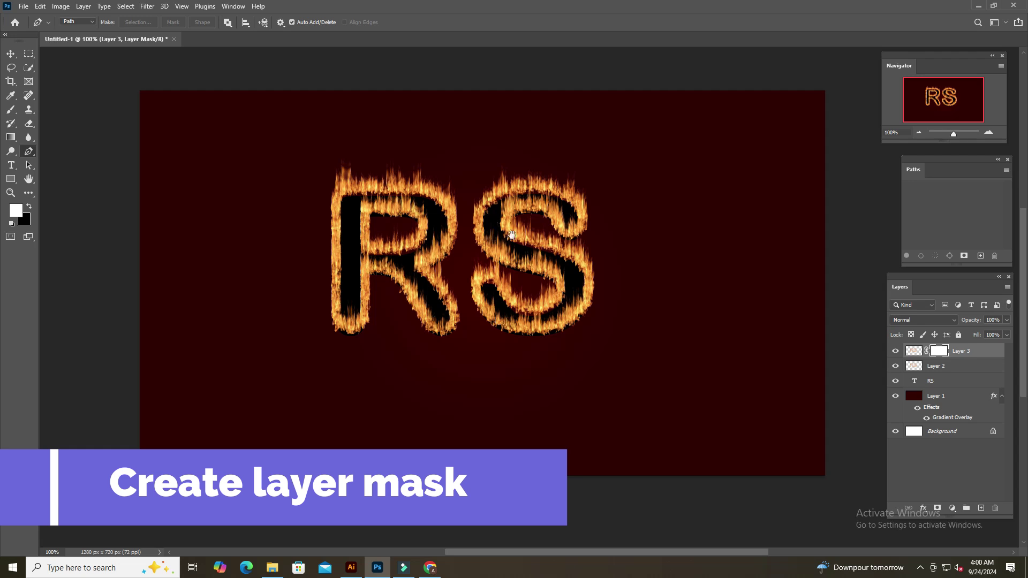
pyautogui.scroll(2, 523, 243)
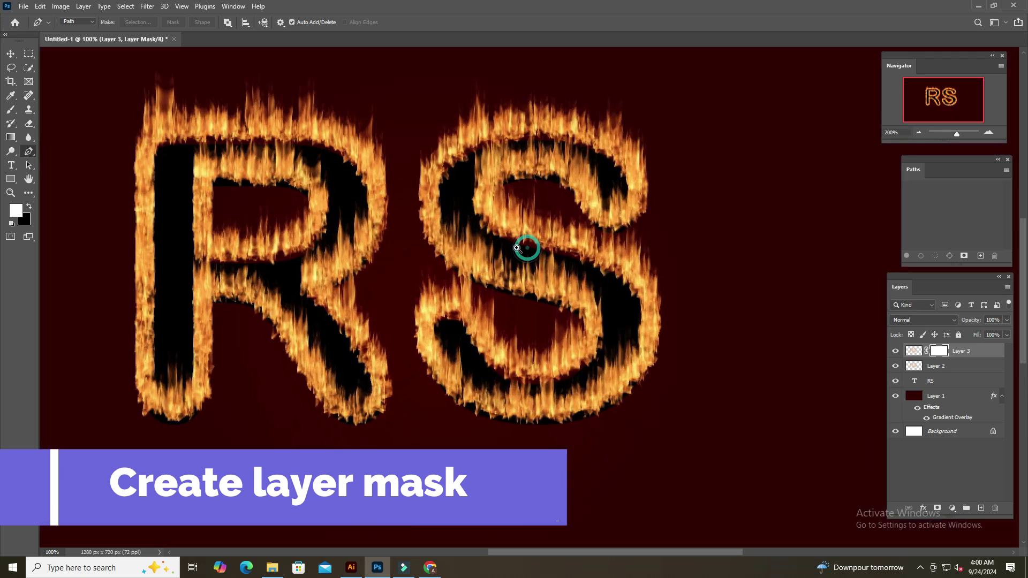
pyautogui.click(11, 109)
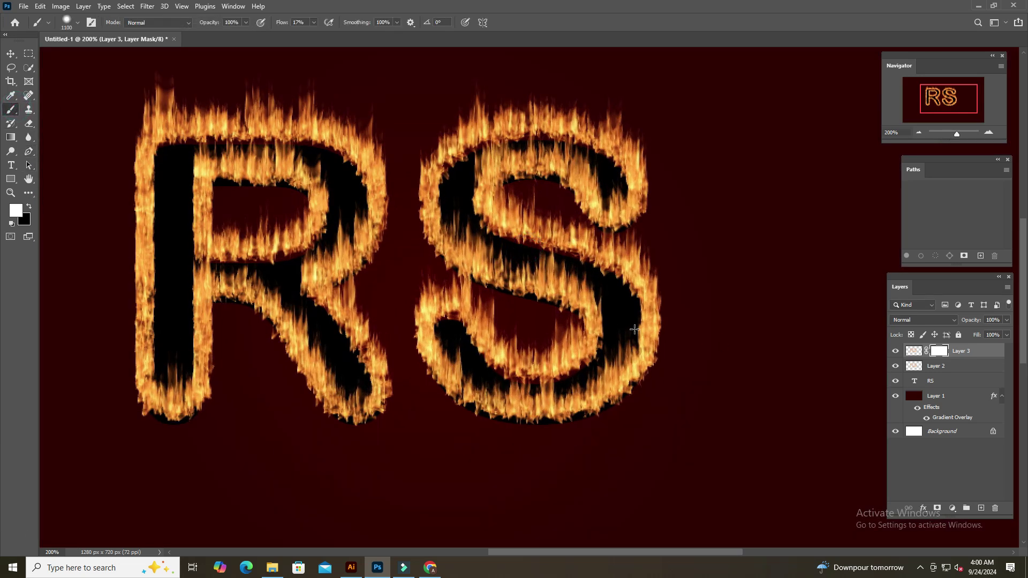
pyautogui.click(510, 260)
# Step: Shrink the brush to about 102 px and dismiss the invalid brush-size warning
pyautogui.click(77, 22)
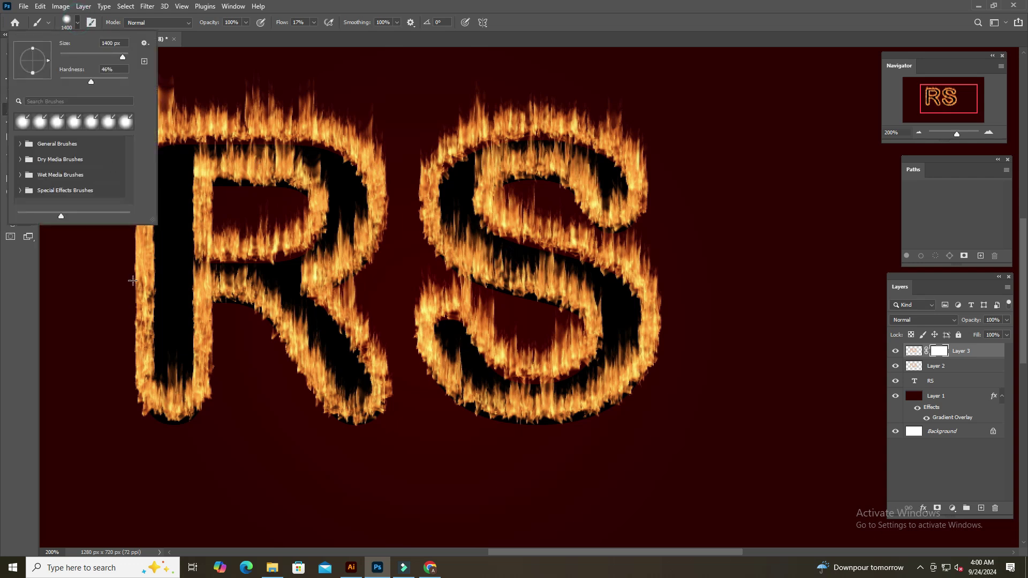
pyautogui.moveTo(124, 57)
pyautogui.mouseDown()
pyautogui.moveTo(94, 57)
pyautogui.moveTo(73, 82)
pyautogui.mouseUp()
pyautogui.press('BackSpace')
pyautogui.click(537, 286)
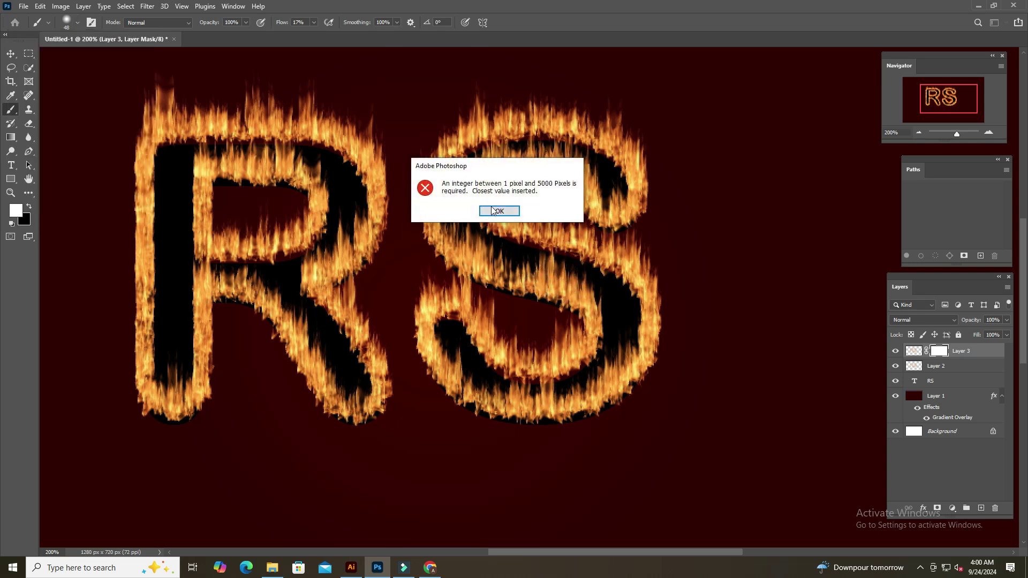
pyautogui.click(491, 211)
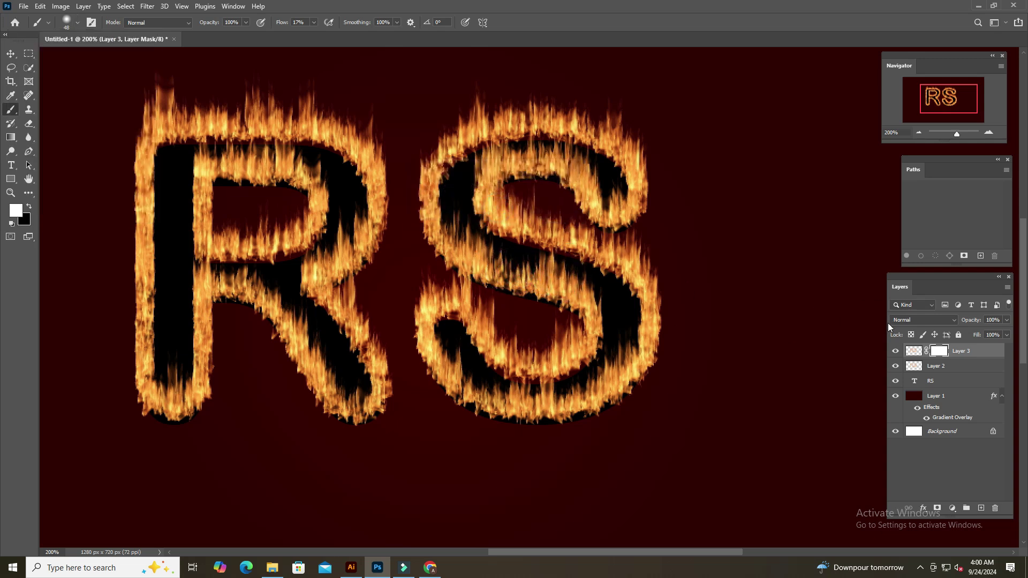
# Step: Invert Layer 3's mask to black and raise the brush flow for stronger strokes
pyautogui.click(936, 352)
pyautogui.click(942, 354)
pyautogui.hotkey('ctrl', 'i')
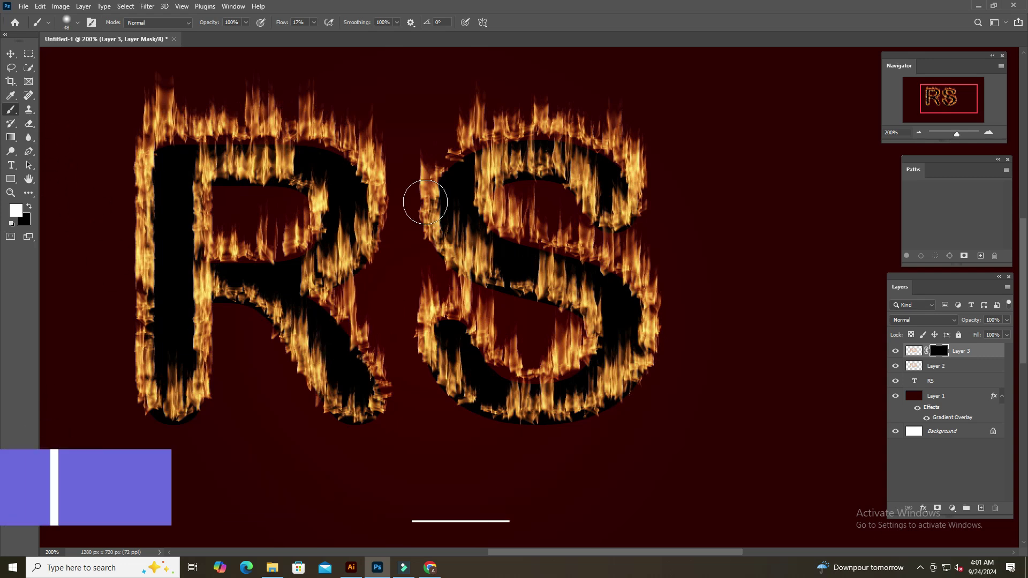
pyautogui.press(']')
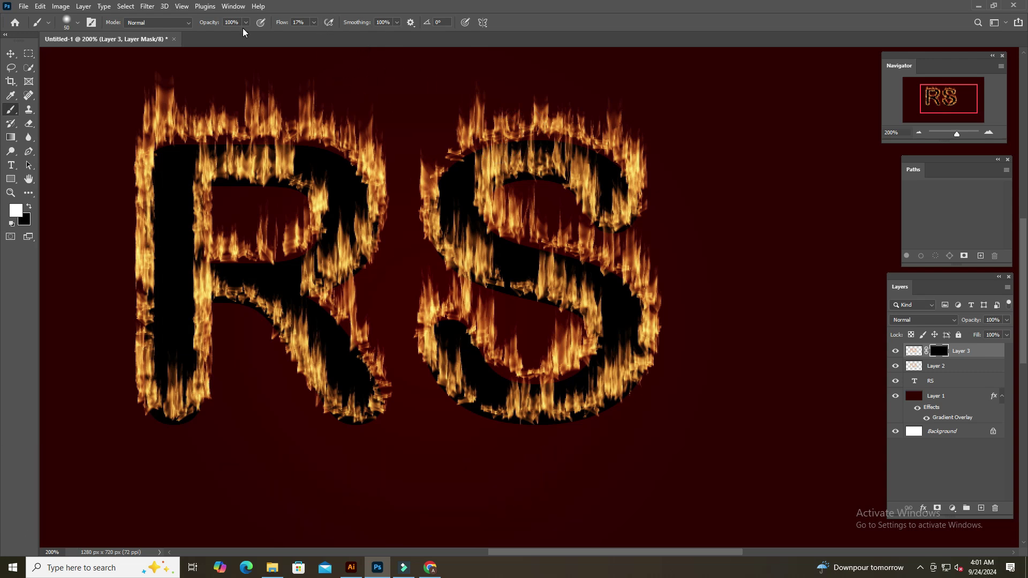
pyautogui.click(315, 22)
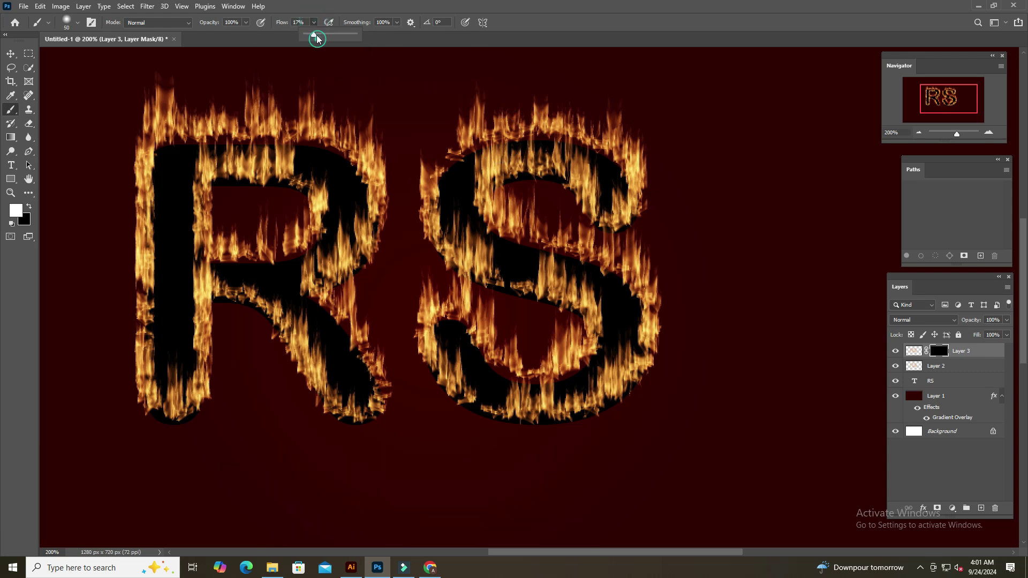
pyautogui.moveTo(312, 33); pyautogui.dragTo(346, 33)
pyautogui.press(']')
# Step: Paint flames back in along the top arc and inside of the S
pyautogui.moveTo(582, 183)
pyautogui.mouseDown()
pyautogui.moveTo(592, 138)
pyautogui.moveTo(523, 126)
pyautogui.moveTo(466, 152)
pyautogui.moveTo(585, 103)
pyautogui.moveTo(475, 115)
pyautogui.moveTo(528, 97)
pyautogui.moveTo(433, 165)
pyautogui.moveTo(443, 155)
pyautogui.moveTo(448, 248)
pyautogui.mouseUp()
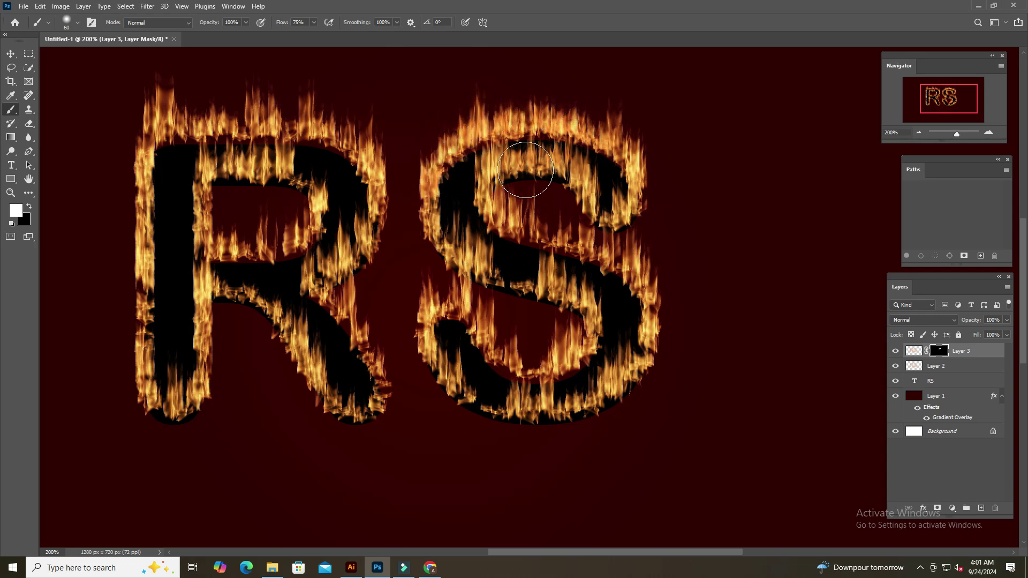
pyautogui.press('[')
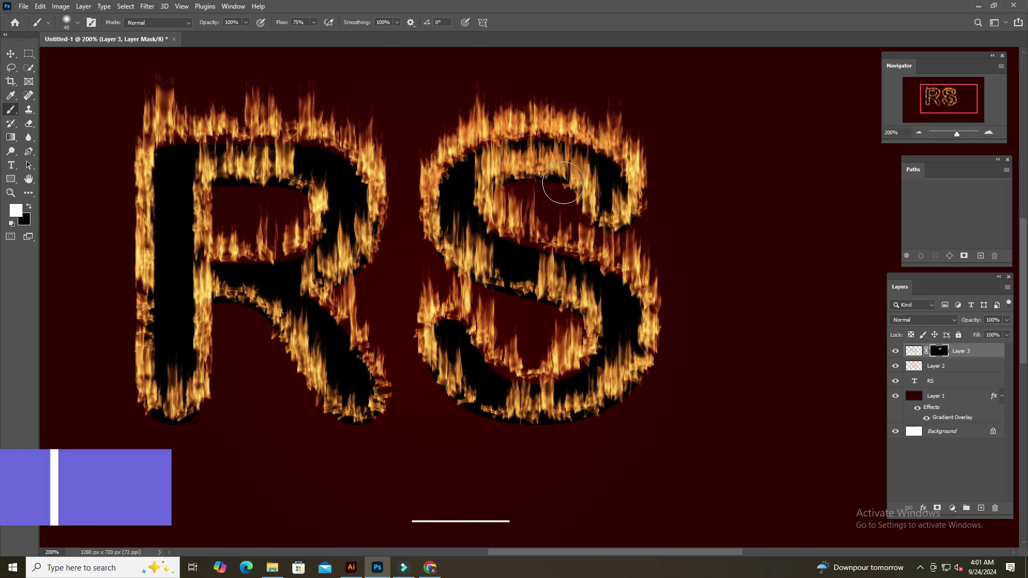
pyautogui.moveTo(563, 183); pyautogui.dragTo(573, 164)
pyautogui.moveTo(500, 168)
pyautogui.mouseDown()
pyautogui.moveTo(489, 196)
pyautogui.moveTo(592, 253)
pyautogui.moveTo(666, 332)
pyautogui.moveTo(632, 363)
pyautogui.moveTo(477, 420)
pyautogui.moveTo(577, 416)
pyautogui.moveTo(468, 394)
pyautogui.moveTo(484, 413)
pyautogui.moveTo(475, 384)
pyautogui.moveTo(481, 441)
pyautogui.moveTo(420, 317)
pyautogui.moveTo(428, 289)
pyautogui.moveTo(480, 310)
pyautogui.moveTo(465, 322)
pyautogui.moveTo(546, 365)
pyautogui.moveTo(573, 332)
pyautogui.moveTo(514, 268)
pyautogui.moveTo(562, 289)
pyautogui.moveTo(431, 230)
pyautogui.moveTo(433, 172)
pyautogui.moveTo(444, 262)
pyautogui.moveTo(461, 227)
pyautogui.mouseUp()
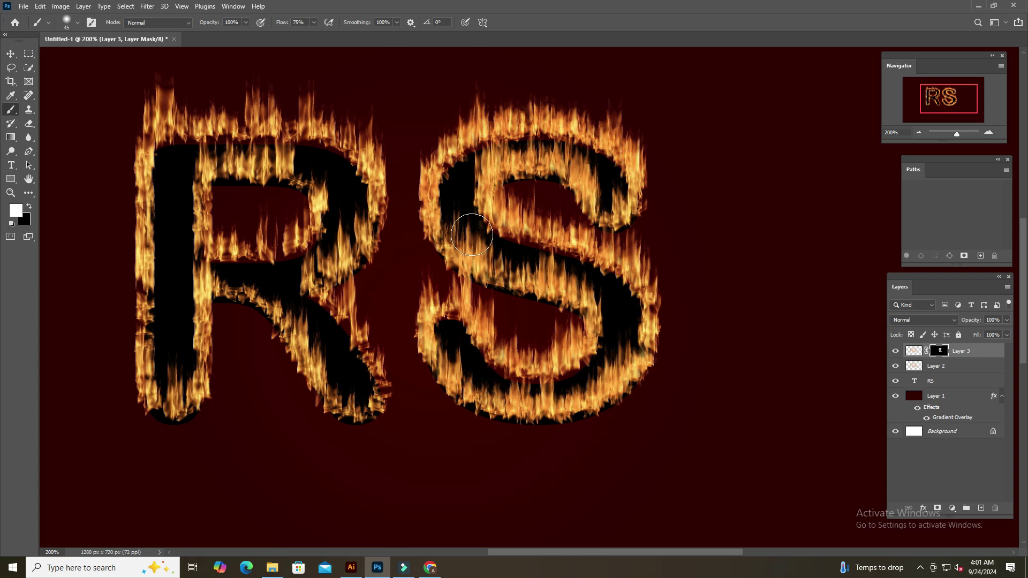
# Step: Reveal flames across the R's top bar, bowl, diagonal leg and leg bases
pyautogui.moveTo(282, 110); pyautogui.dragTo(352, 147)
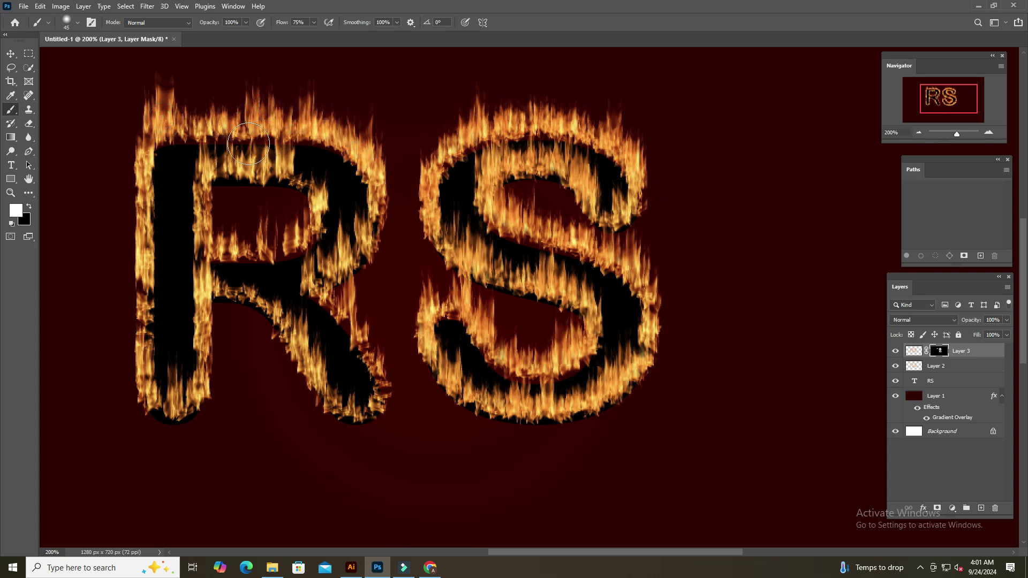
pyautogui.moveTo(231, 155)
pyautogui.mouseDown()
pyautogui.moveTo(250, 162)
pyautogui.moveTo(184, 161)
pyautogui.moveTo(286, 161)
pyautogui.moveTo(319, 208)
pyautogui.moveTo(310, 236)
pyautogui.moveTo(202, 238)
pyautogui.moveTo(268, 214)
pyautogui.moveTo(238, 214)
pyautogui.moveTo(230, 246)
pyautogui.mouseUp()
pyautogui.moveTo(339, 293); pyautogui.dragTo(377, 389)
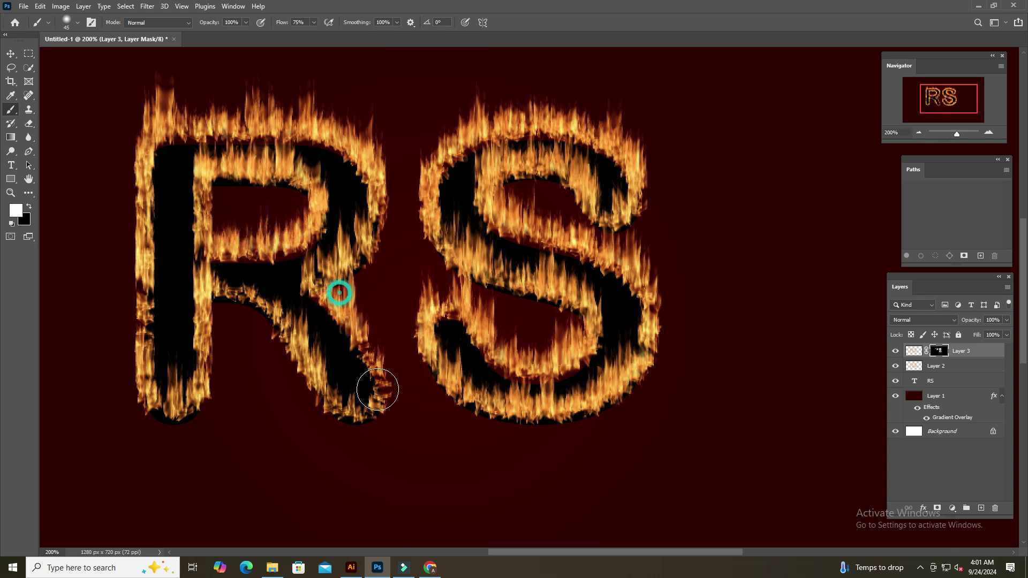
pyautogui.moveTo(289, 322)
pyautogui.mouseDown()
pyautogui.moveTo(316, 387)
pyautogui.moveTo(271, 333)
pyautogui.moveTo(264, 305)
pyautogui.moveTo(349, 362)
pyautogui.moveTo(337, 261)
pyautogui.moveTo(363, 178)
pyautogui.moveTo(356, 230)
pyautogui.moveTo(364, 168)
pyautogui.moveTo(273, 98)
pyautogui.moveTo(132, 118)
pyautogui.mouseUp()
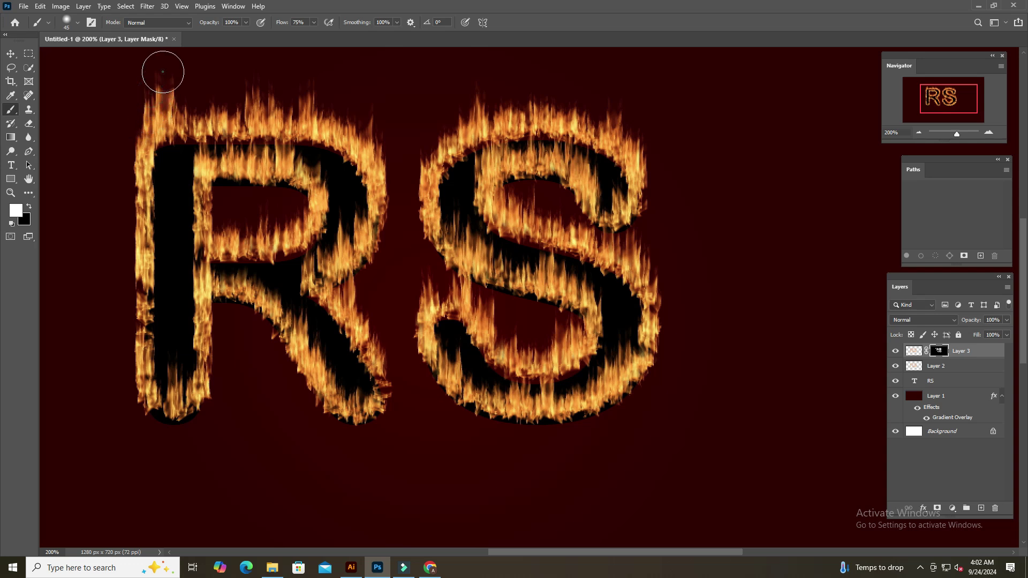
pyautogui.click(488, 92)
pyautogui.click(161, 385)
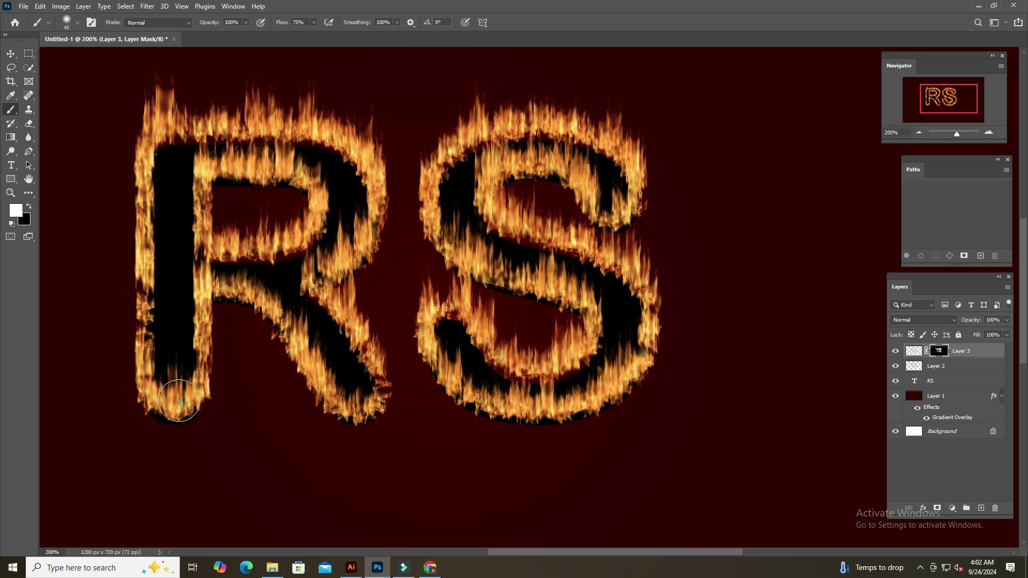
pyautogui.click(394, 380)
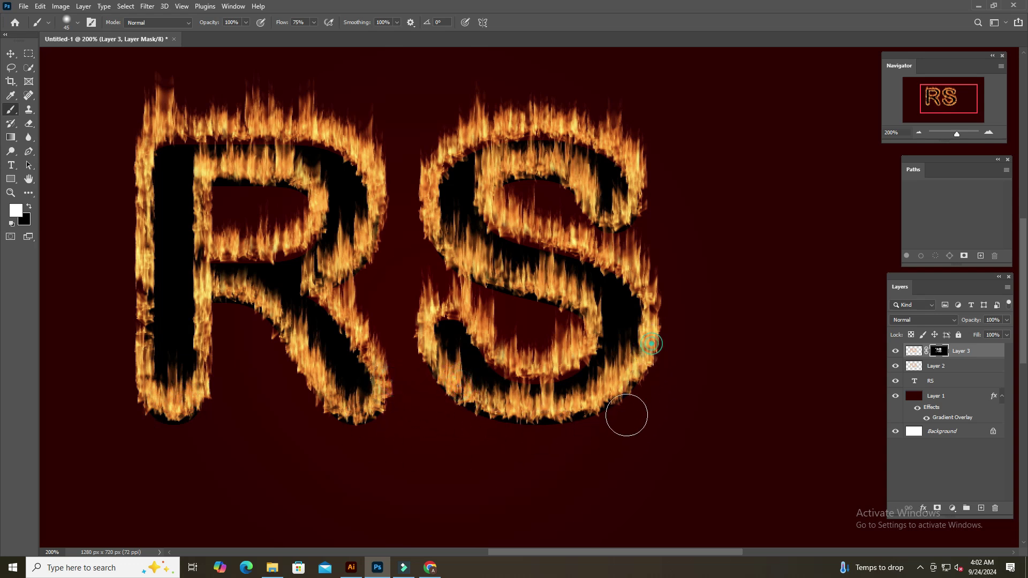
pyautogui.hotkey('ctrl', '-')
pyautogui.hotkey('ctrl', '-')
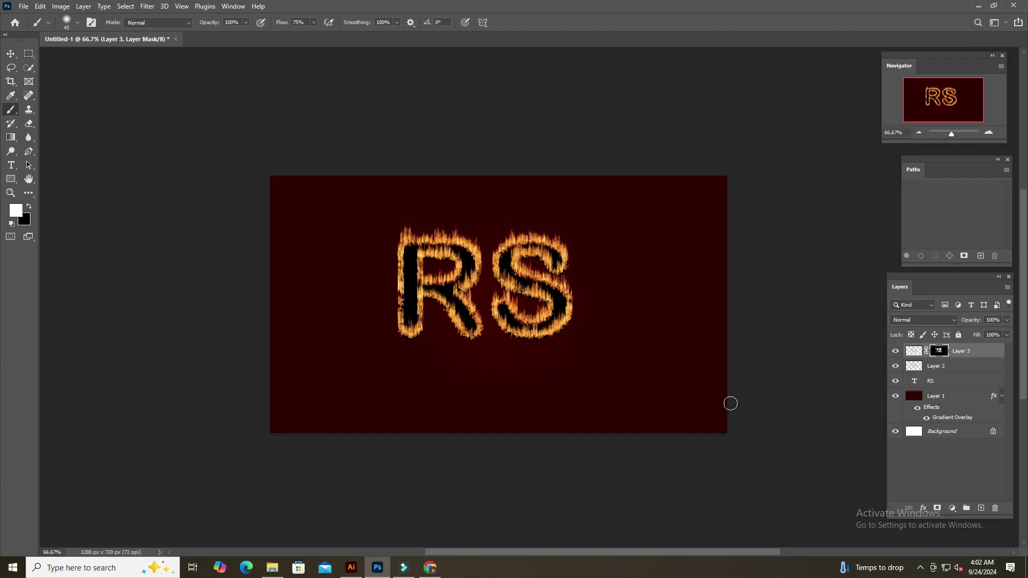
# Step: Merge Layer 3 down into Layer 2, then duplicate Layer 2 as Layer 2 copy
pyautogui.rightClick(954, 351)
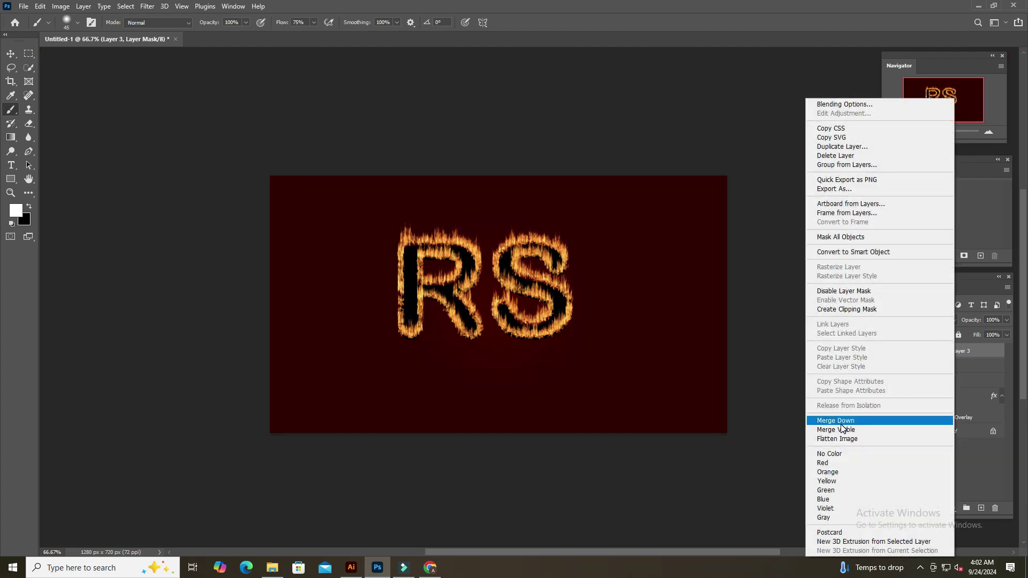
pyautogui.click(842, 422)
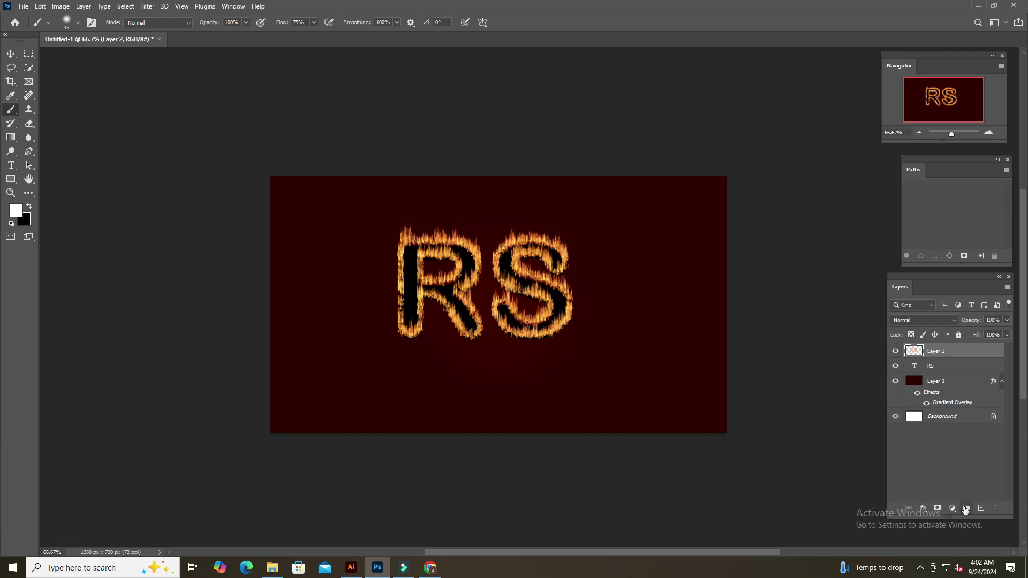
pyautogui.click(982, 509)
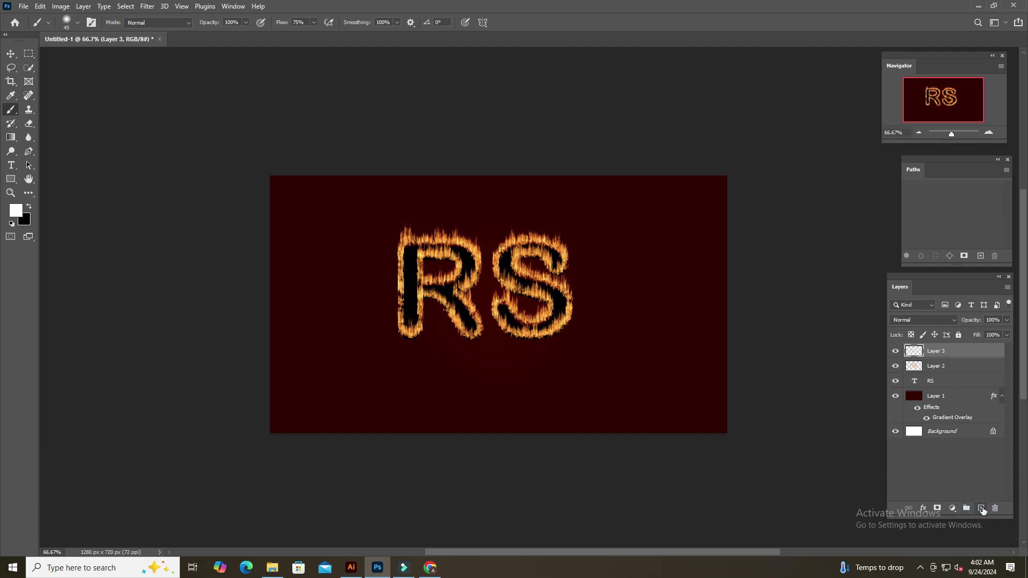
pyautogui.hotkey('ctrl', 'e')
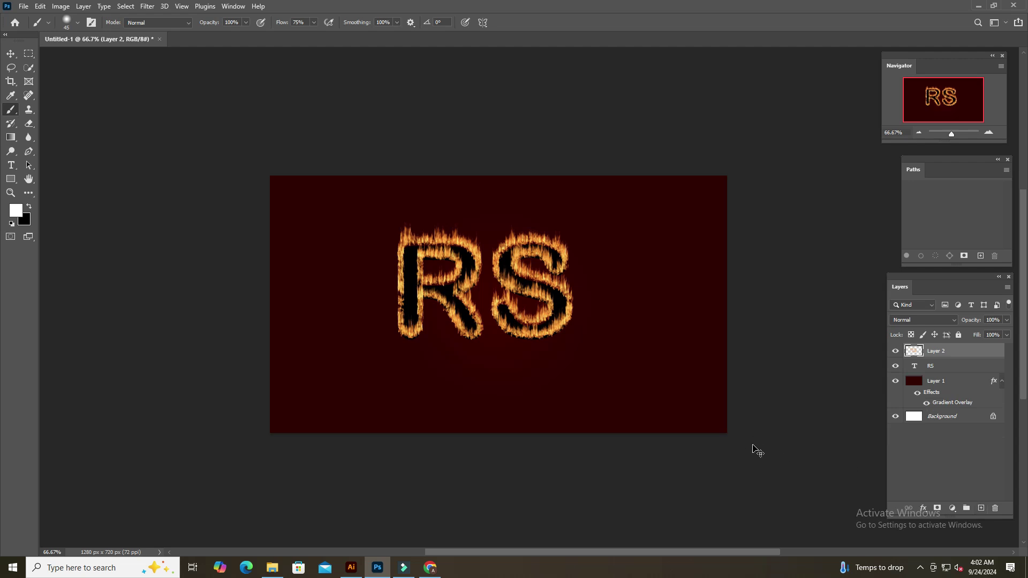
pyautogui.hotkey('ctrl', 'j')
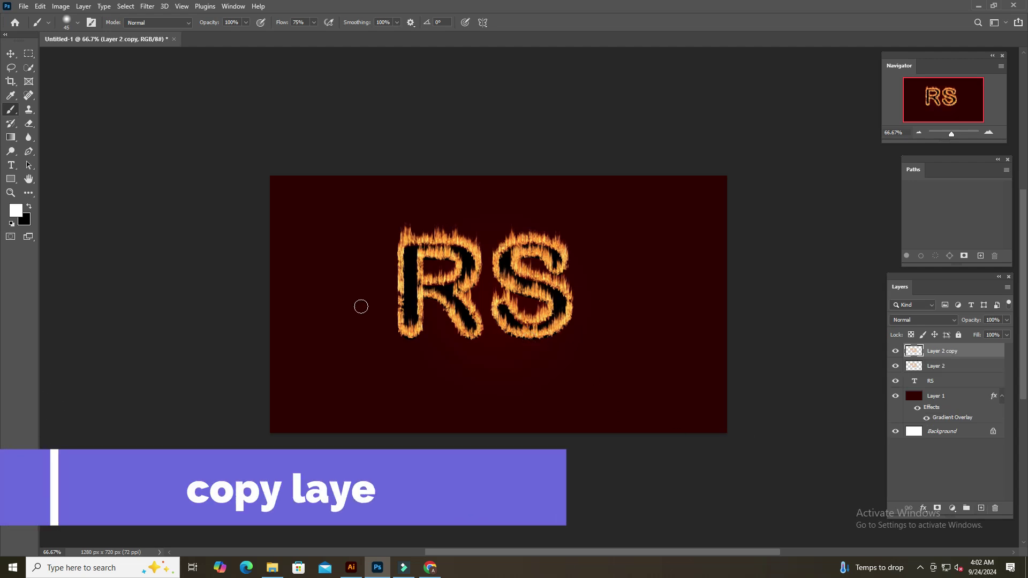
# Step: Apply a Gaussian Blur with a radius of about 2.5 pixels to Layer 2 copy
pyautogui.click(148, 6)
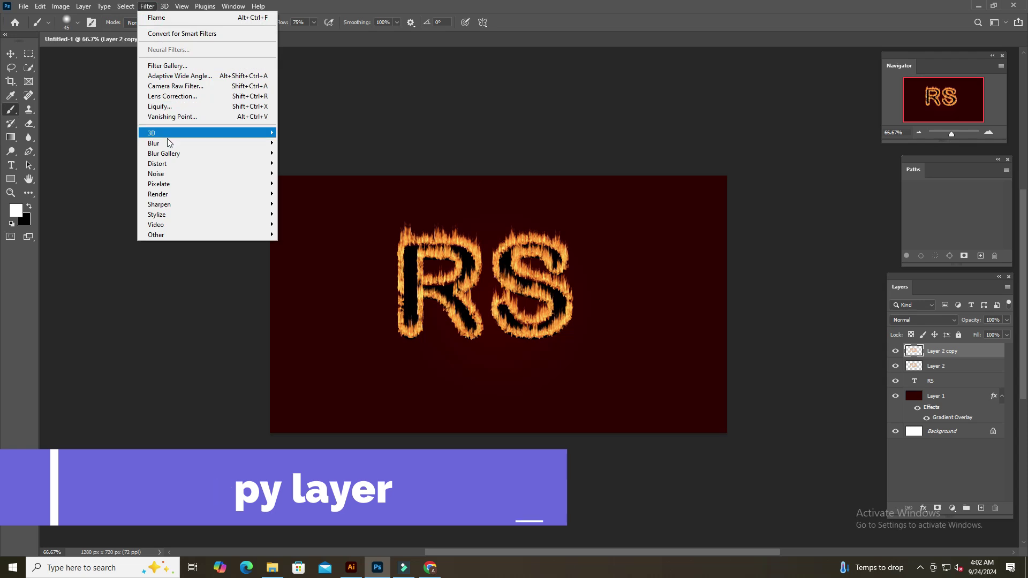
pyautogui.click(306, 184)
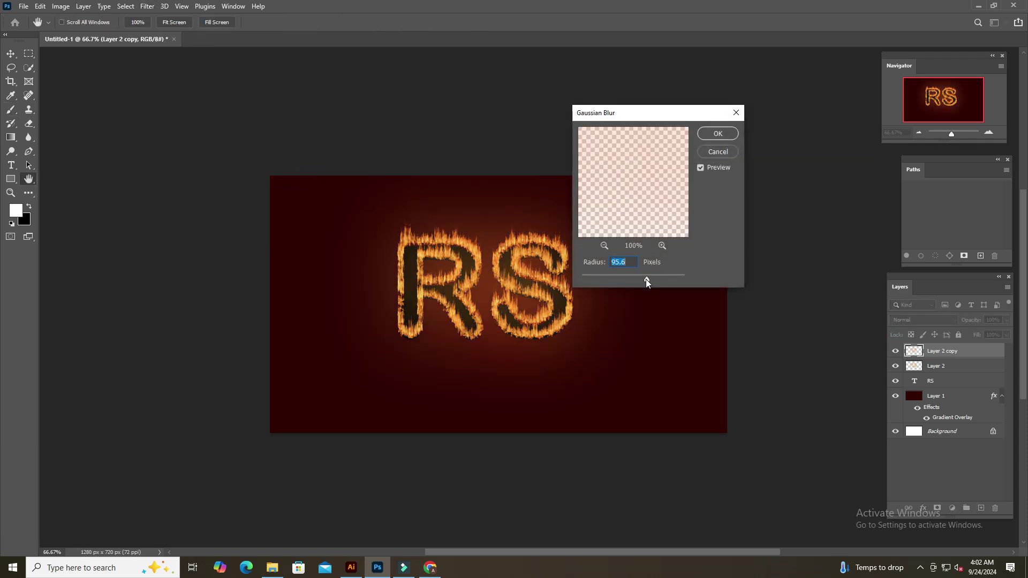
pyautogui.moveTo(647, 279); pyautogui.dragTo(613, 280)
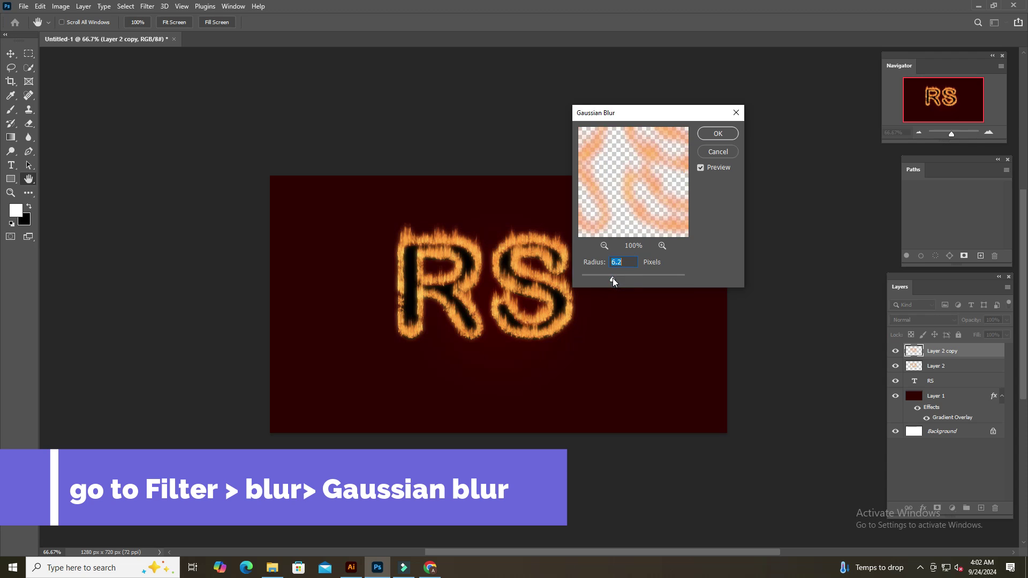
pyautogui.moveTo(608, 279)
pyautogui.mouseDown()
pyautogui.moveTo(584, 280)
pyautogui.moveTo(596, 280)
pyautogui.mouseUp()
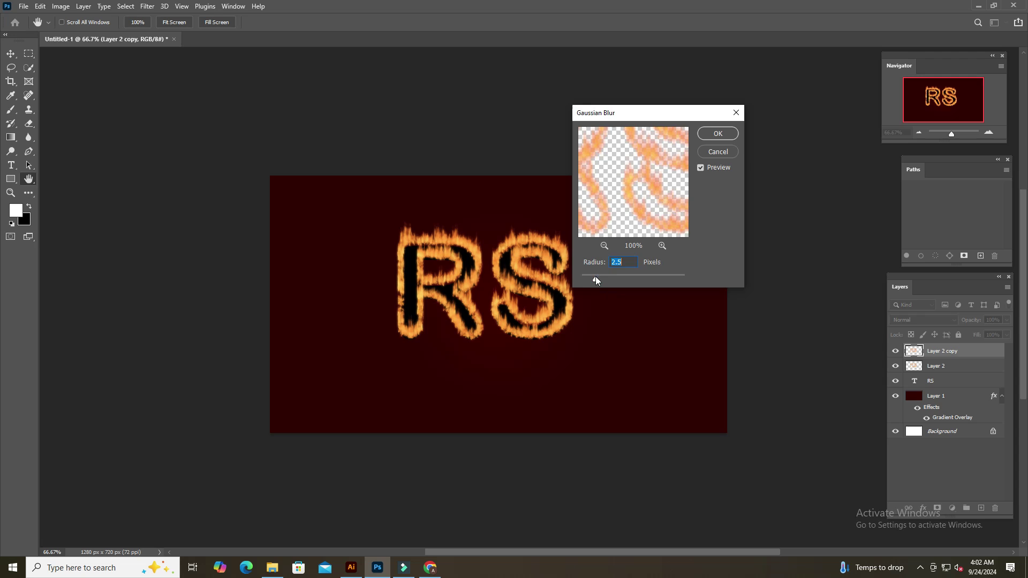
pyautogui.click(718, 132)
# Step: Toggle Layer 2 copy's visibility to compare the blurred flames against the original
pyautogui.scroll(1, 555, 287)
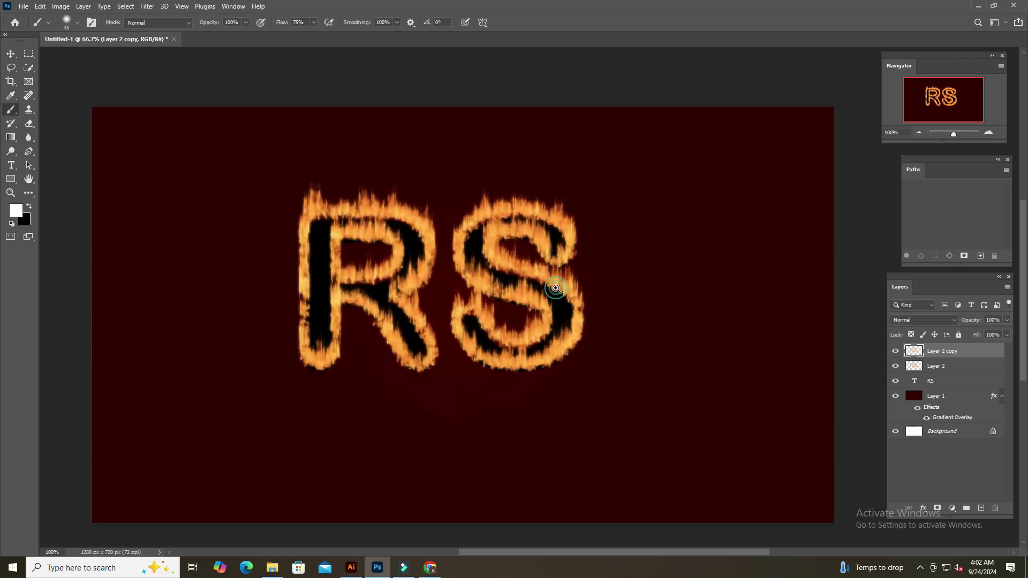
pyautogui.scroll(1, 555, 287)
pyautogui.scroll(-2, 566, 275)
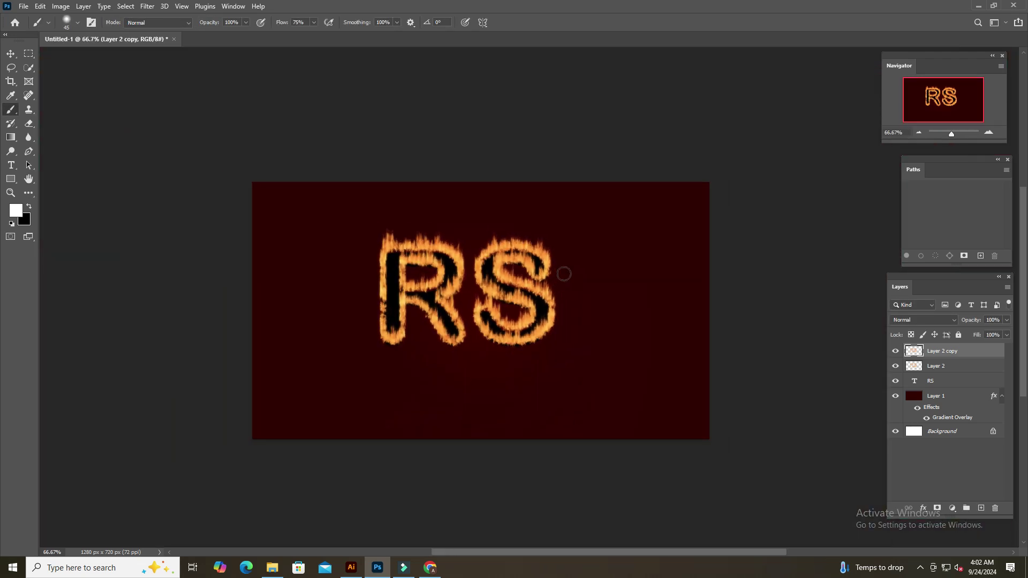
pyautogui.scroll(1, 501, 315)
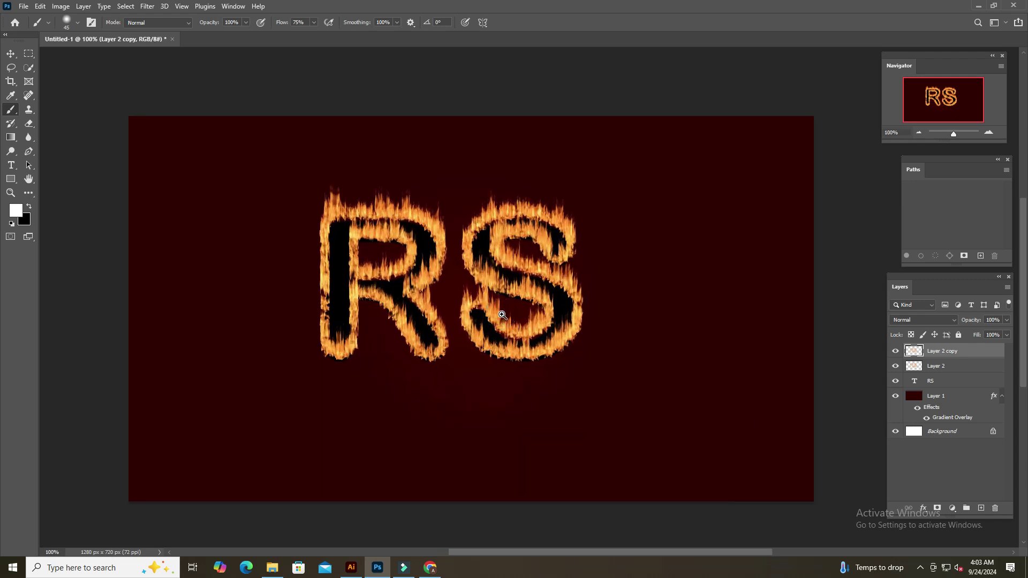
pyautogui.scroll(1, 501, 315)
pyautogui.scroll(-1, 500, 310)
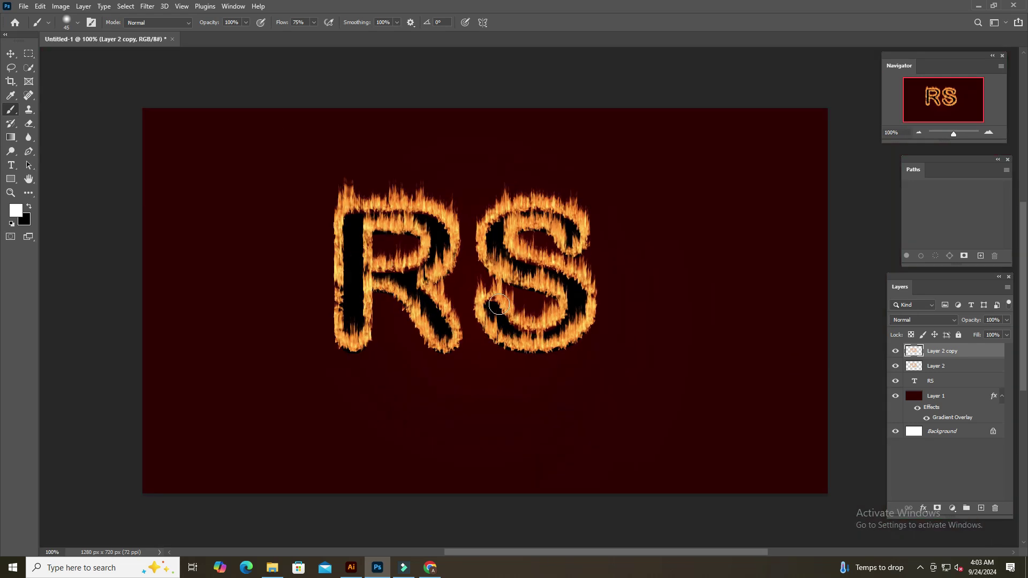
pyautogui.click(896, 352)
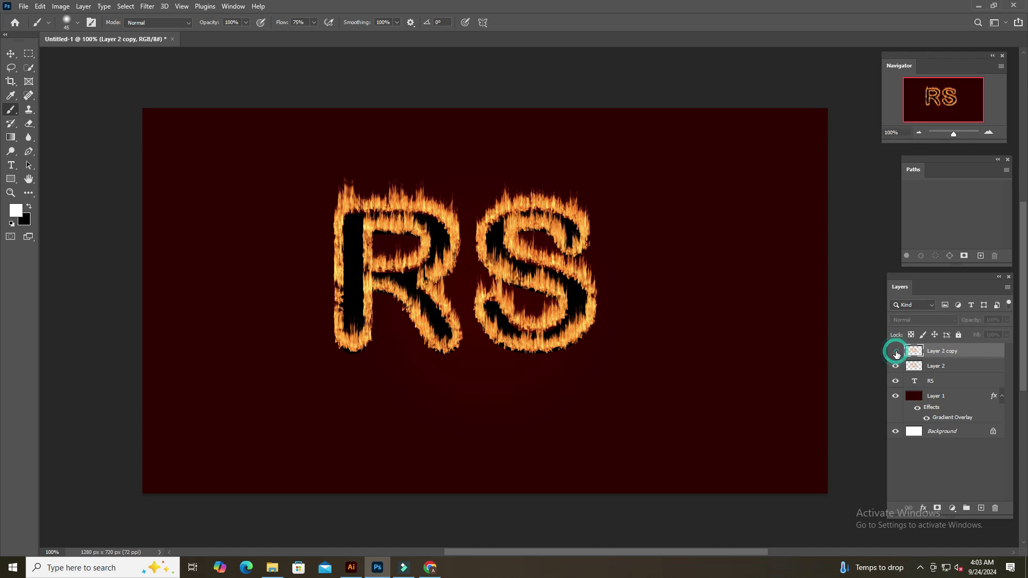
pyautogui.click(896, 352)
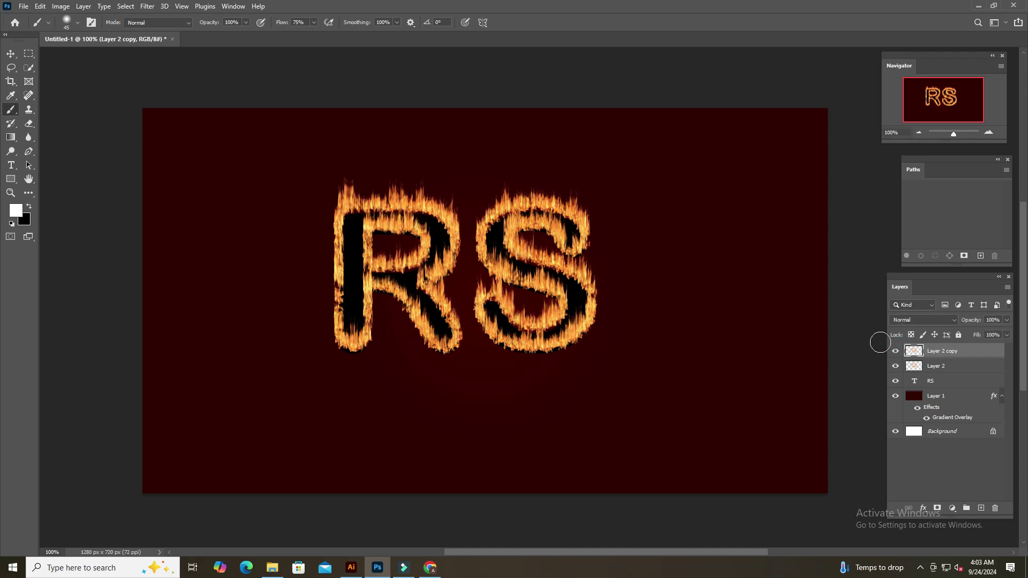
# Step: Apply another Gaussian Blur of about 1.4 pixels to Layer 2 copy
pyautogui.click(146, 6)
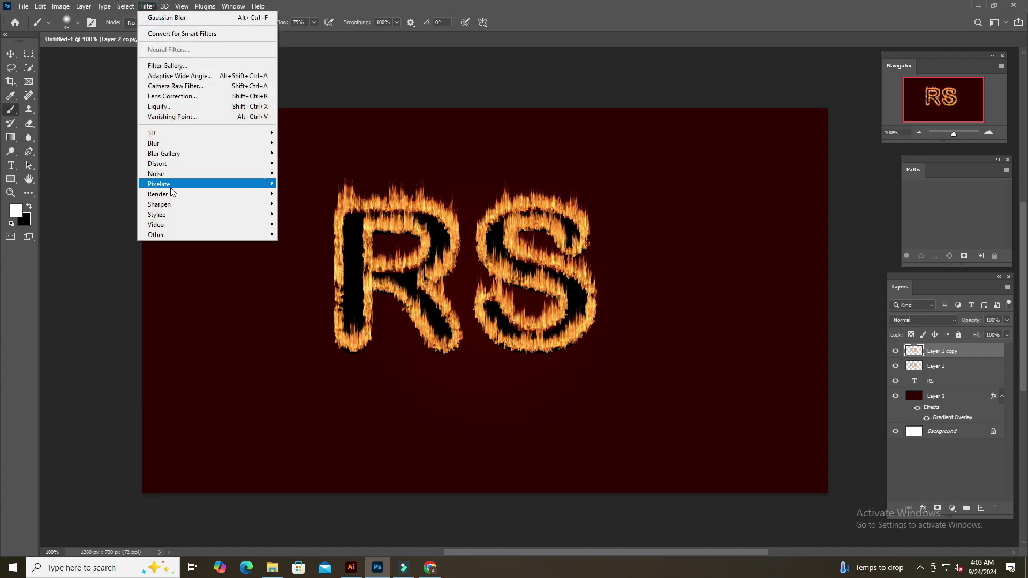
pyautogui.click(156, 142)
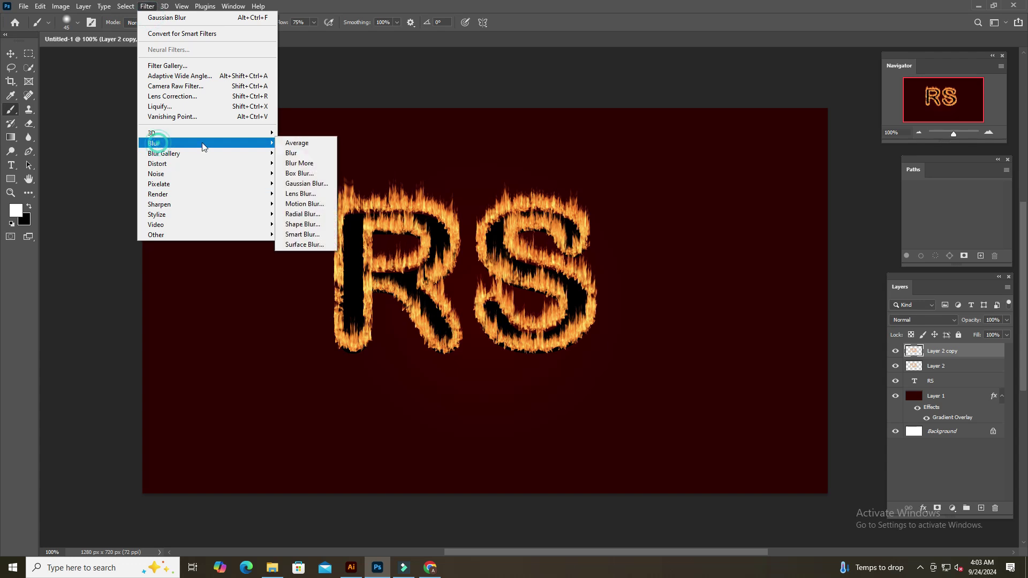
pyautogui.click(309, 183)
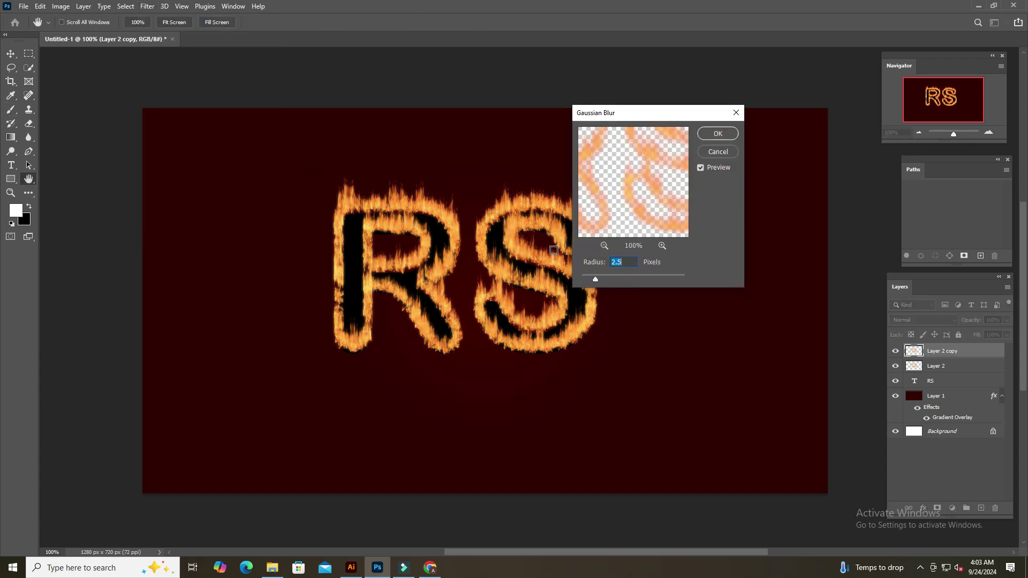
pyautogui.moveTo(596, 277); pyautogui.dragTo(586, 278)
pyautogui.click(718, 133)
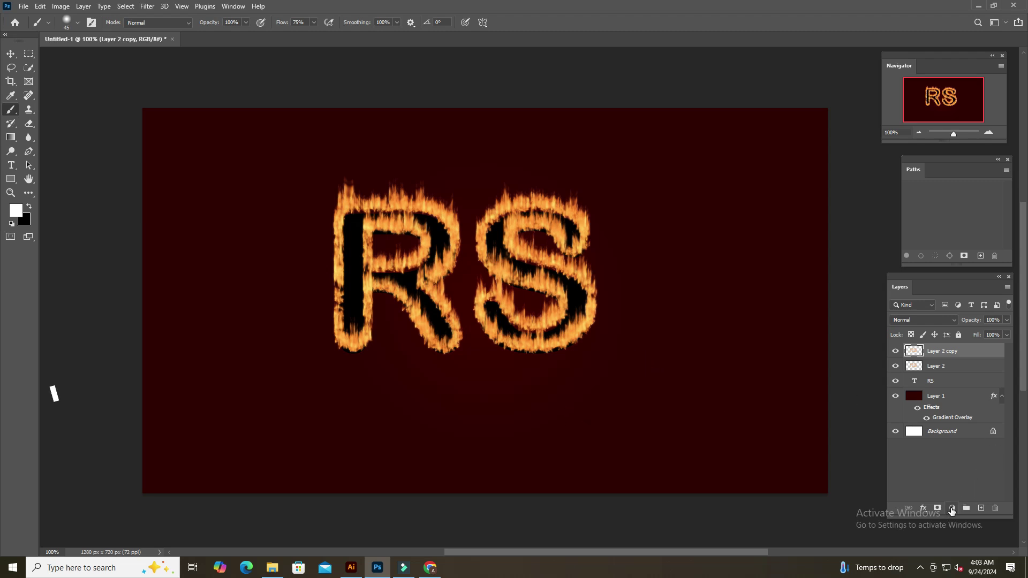
# Step: Add a red (cc3333) Solid Color fill layer blended in Screen mode
pyautogui.click(952, 511)
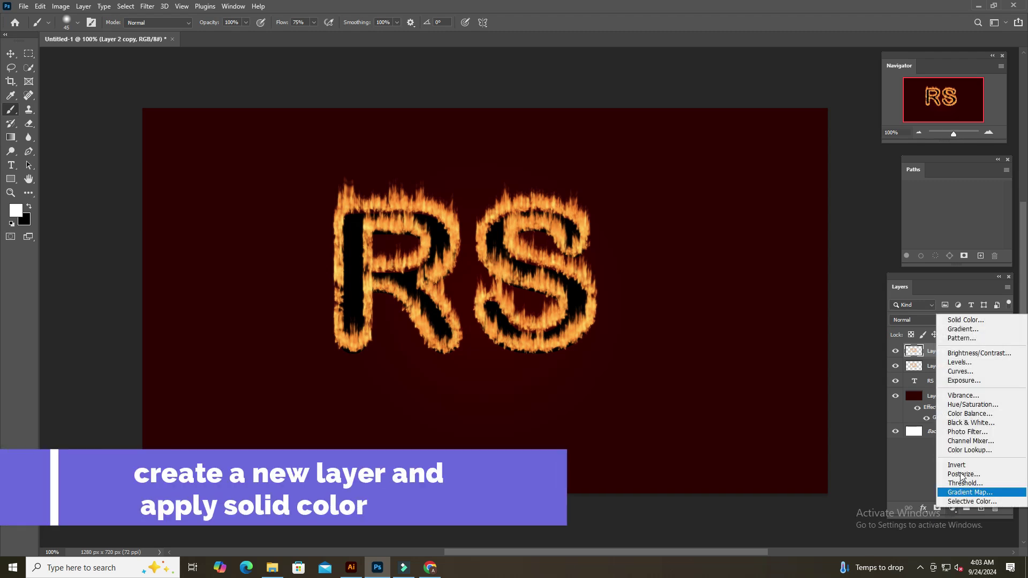
pyautogui.click(964, 320)
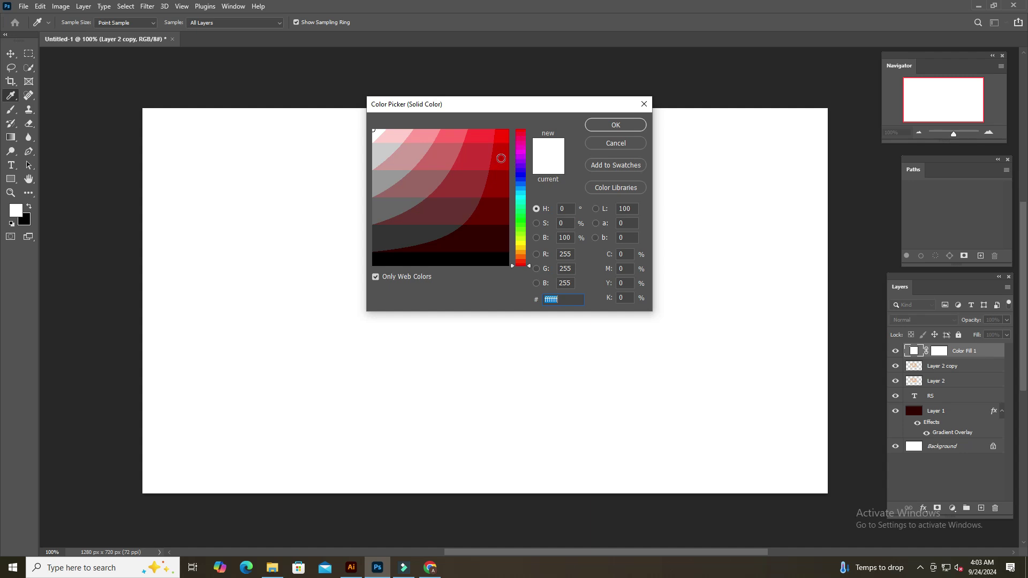
pyautogui.click(482, 159)
pyautogui.click(609, 128)
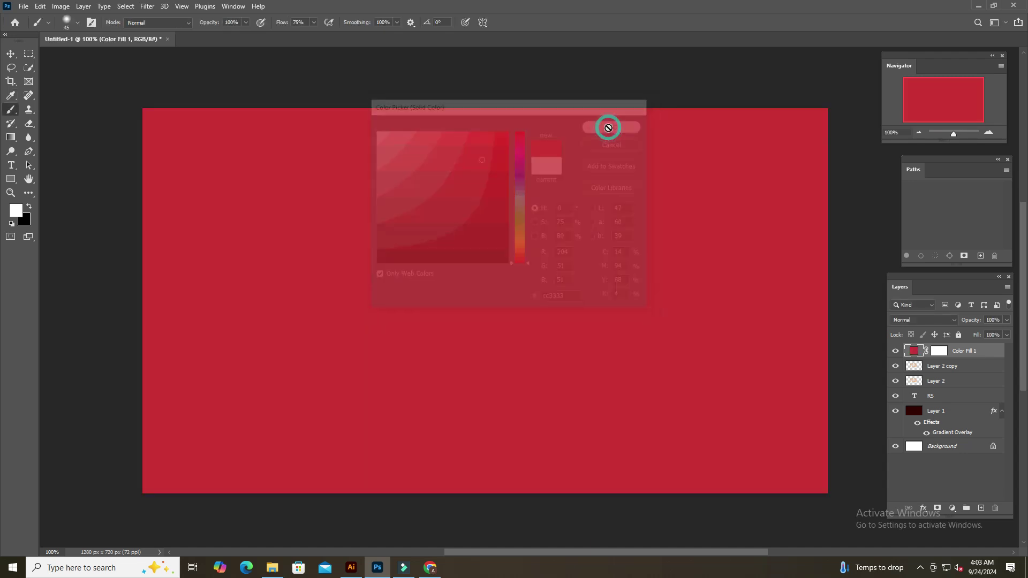
pyautogui.click(922, 320)
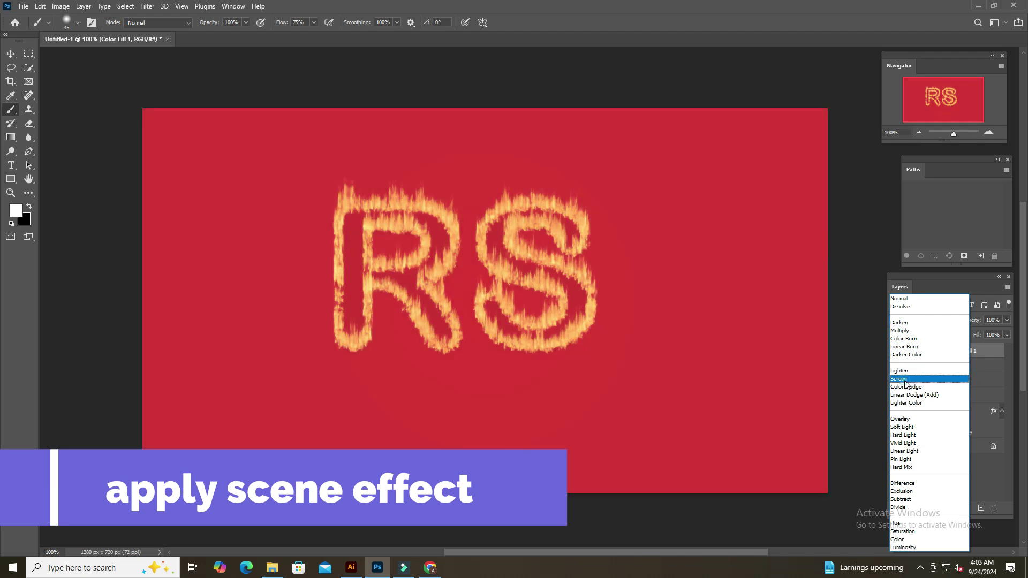
pyautogui.click(906, 379)
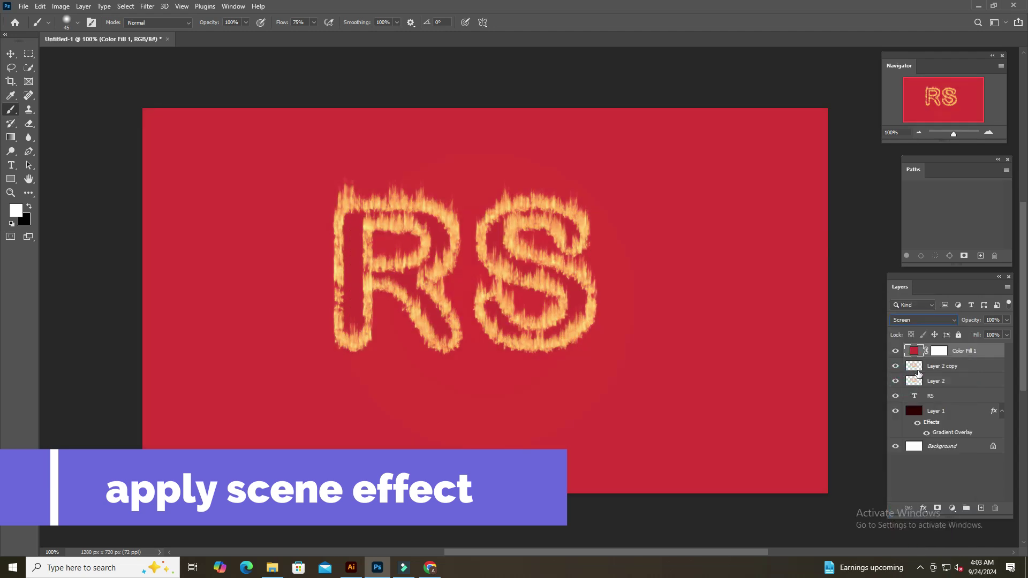
pyautogui.click(940, 352)
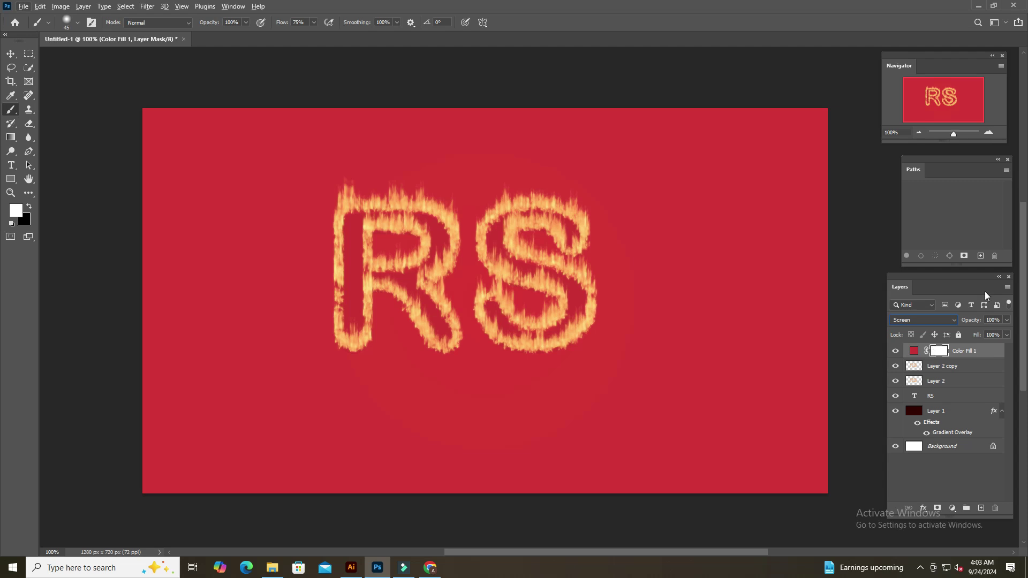
# Step: Invert the Color Fill 1 mask to black to hide the red, undoing a test stroke
pyautogui.hotkey('ctrl', 'i')
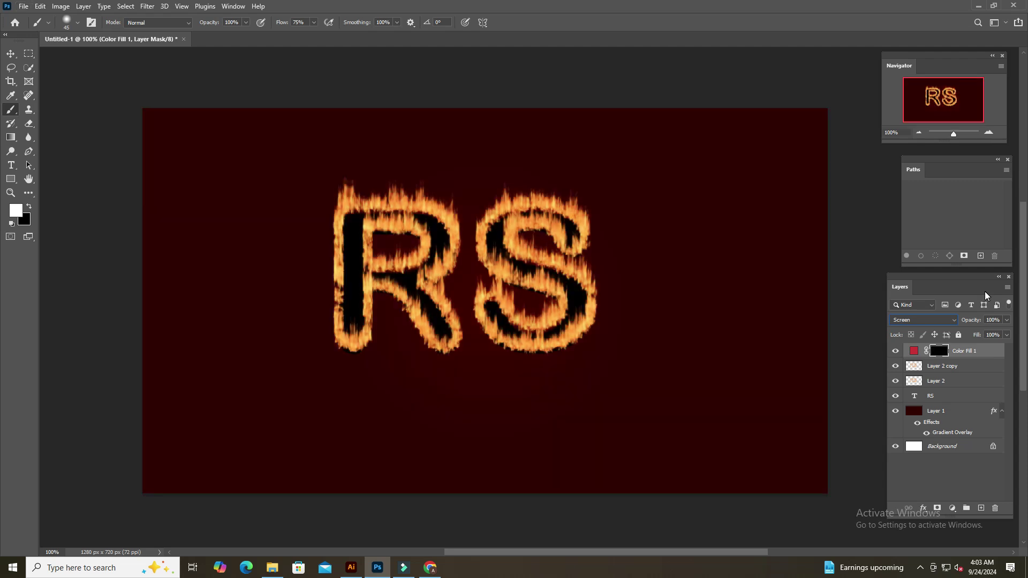
pyautogui.hotkey('ctrl', 'i')
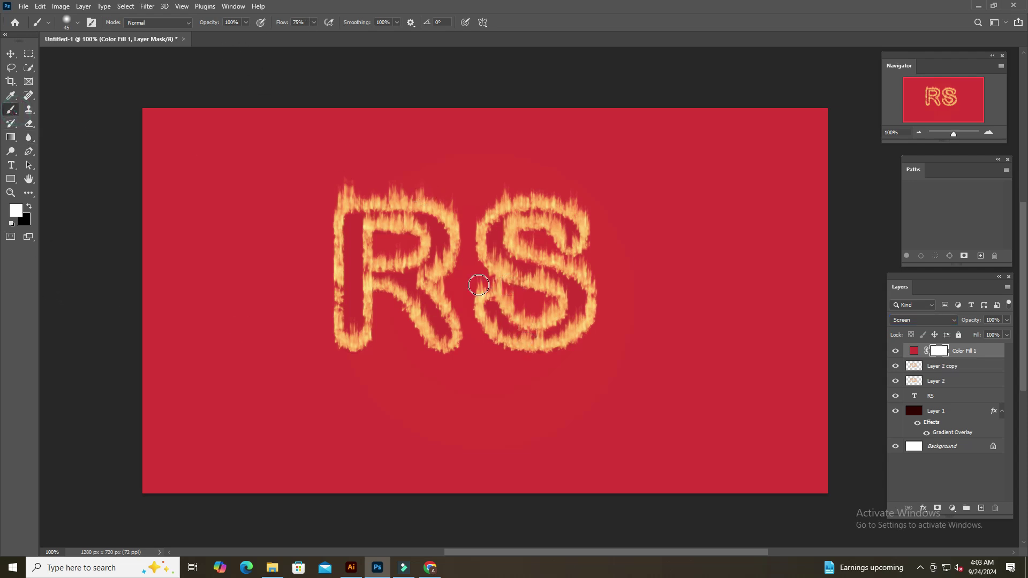
pyautogui.press(']')
pyautogui.press(']')
pyautogui.press(']')
pyautogui.press(']')
pyautogui.press(']')
pyautogui.press(']')
pyautogui.press(']')
pyautogui.press(']')
pyautogui.press(']')
pyautogui.press(']')
pyautogui.press(']')
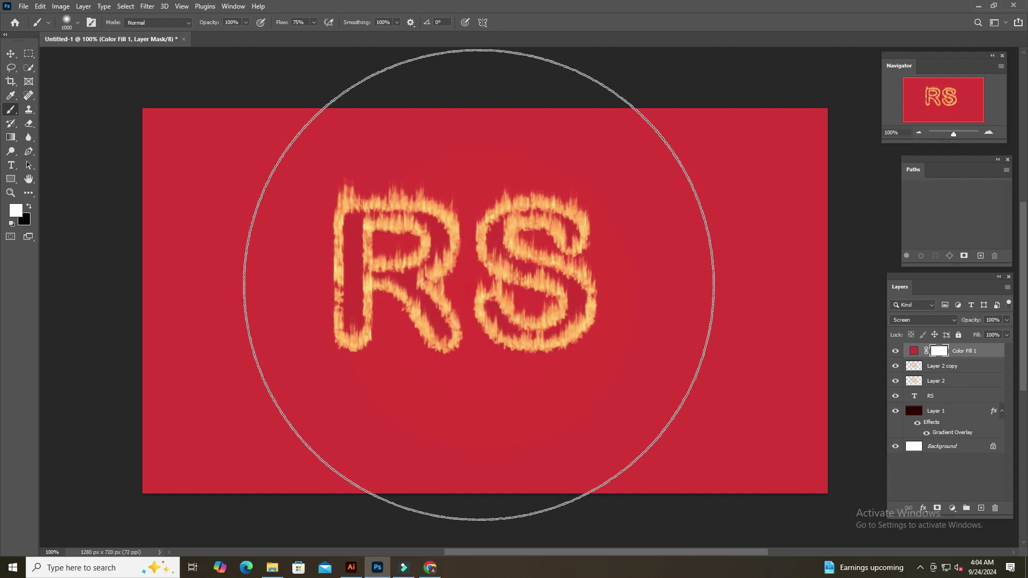
pyautogui.press('[')
pyautogui.press('[')
pyautogui.press('[')
pyautogui.press('[')
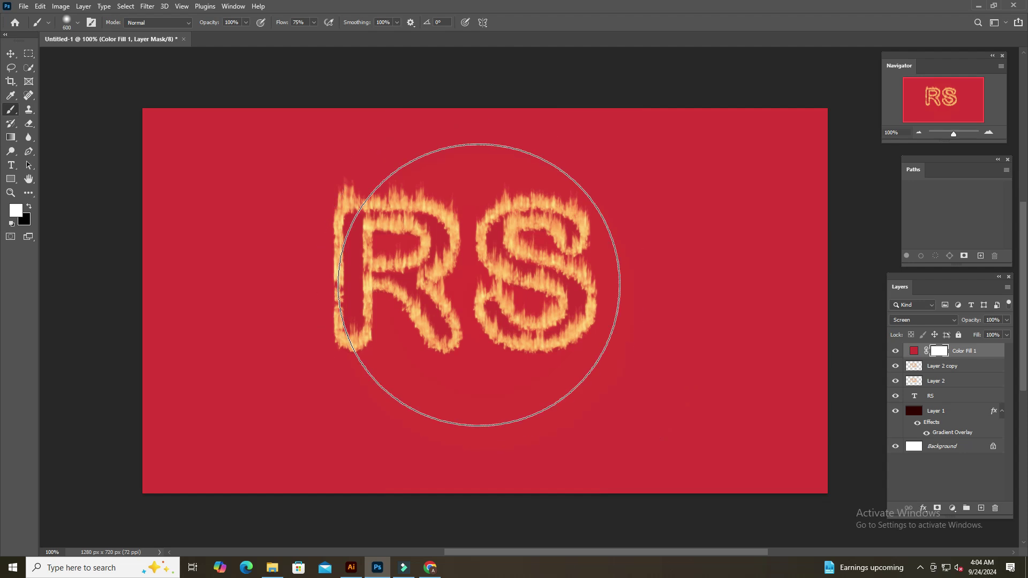
pyautogui.click(466, 281)
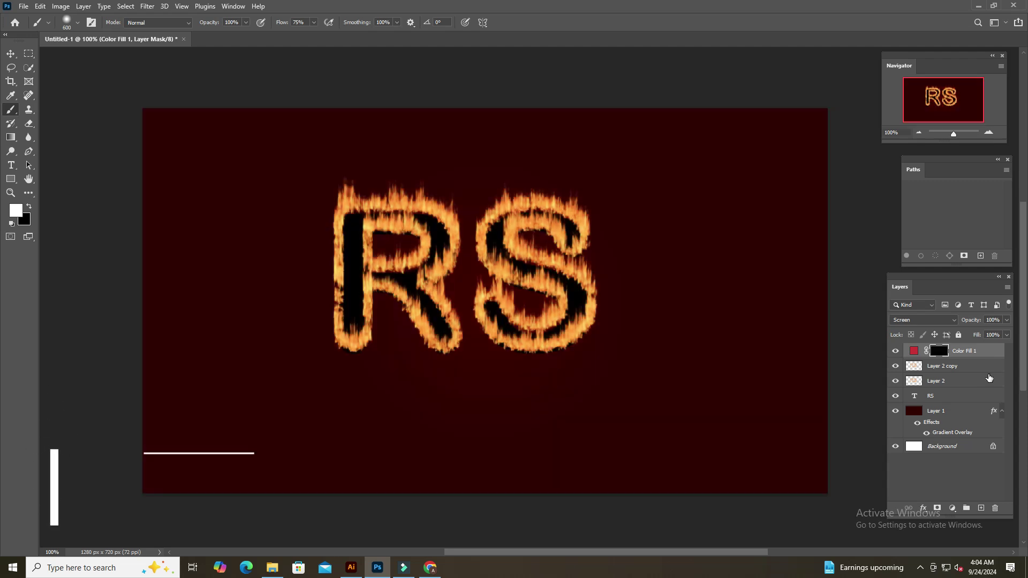
pyautogui.hotkey('ctrl', 'i')
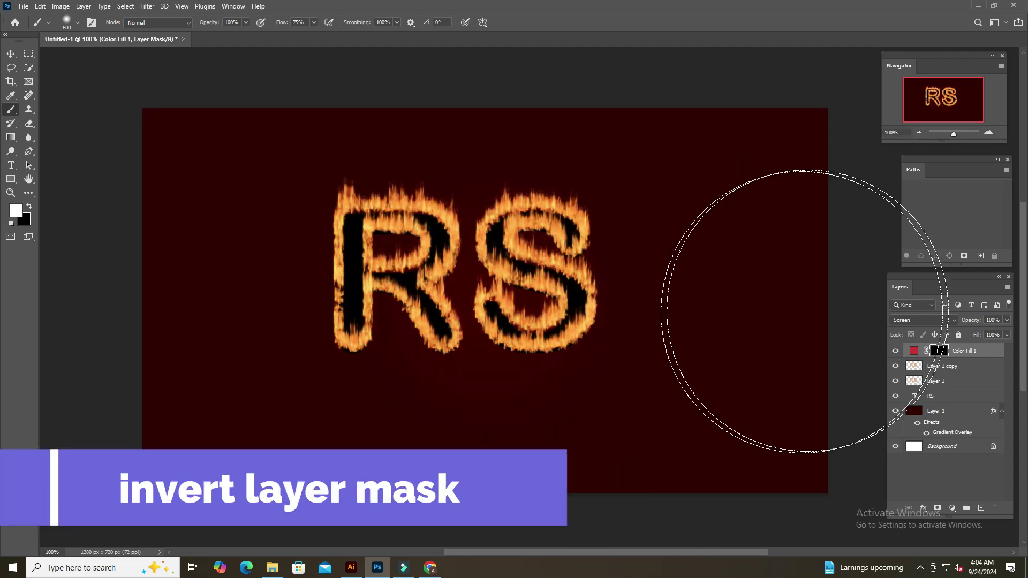
pyautogui.click(444, 274)
pyautogui.hotkey('ctrl', 'z')
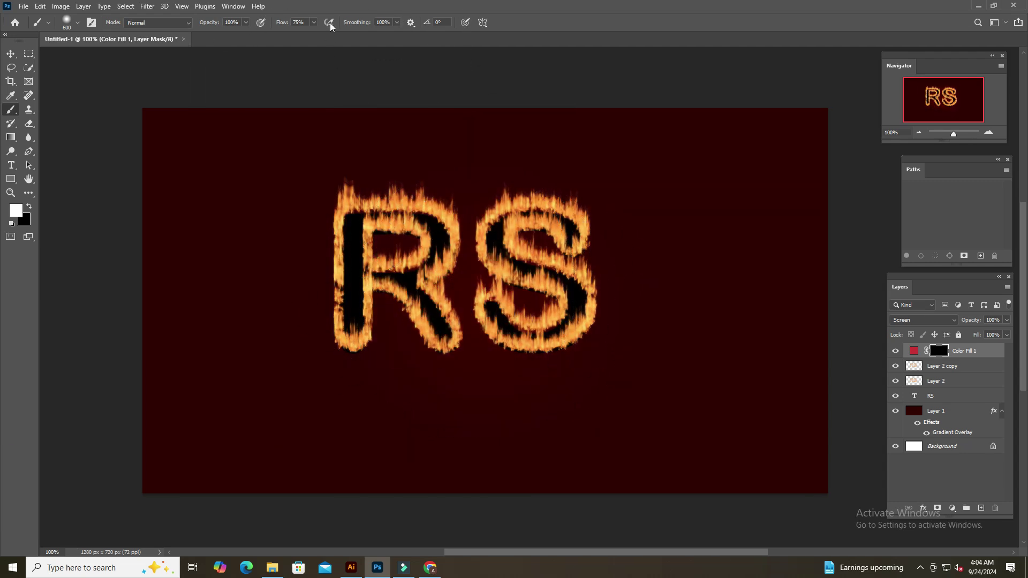
# Step: Set brush flow to 25% and enlarge the soft brush for painting the glow
pyautogui.click(314, 23)
pyautogui.moveTo(292, 35); pyautogui.dragTo(289, 35)
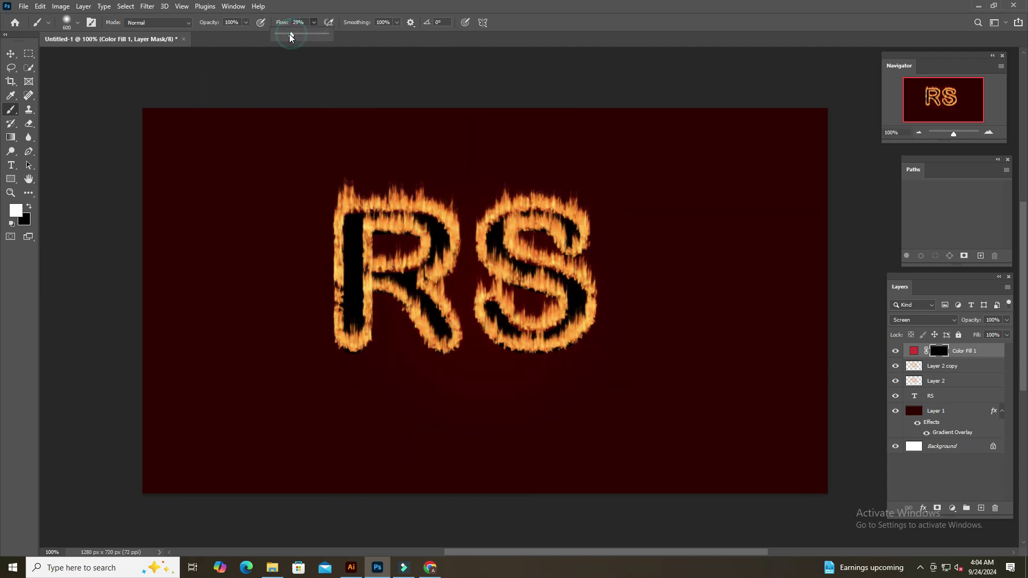
pyautogui.press(']')
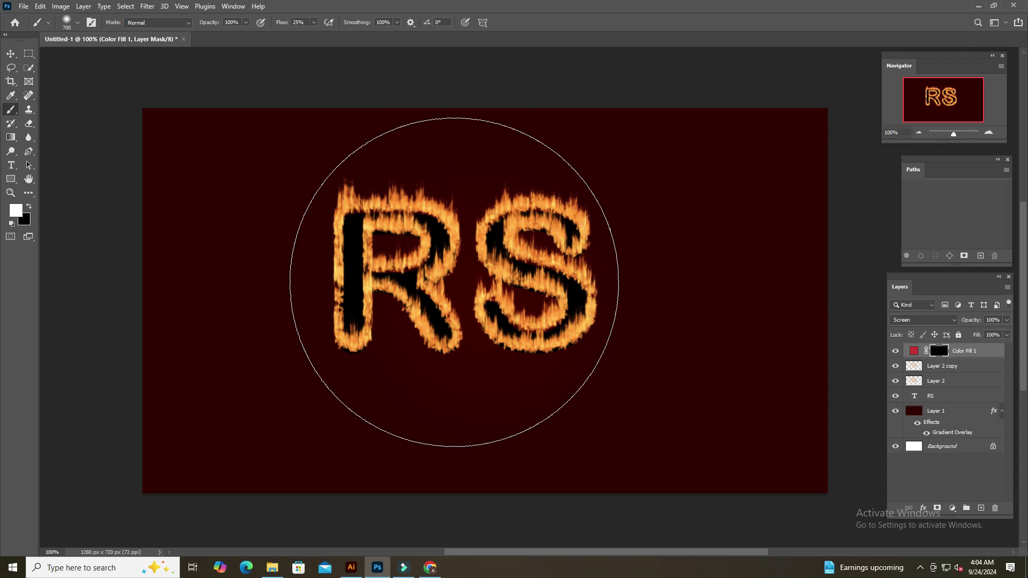
pyautogui.press(']')
pyautogui.click(459, 280)
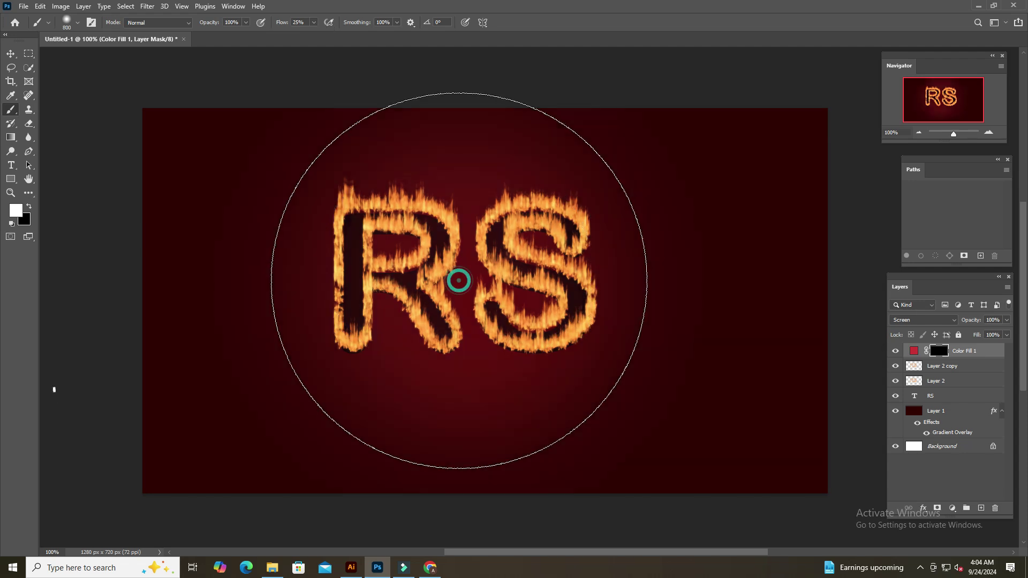
pyautogui.click(456, 280)
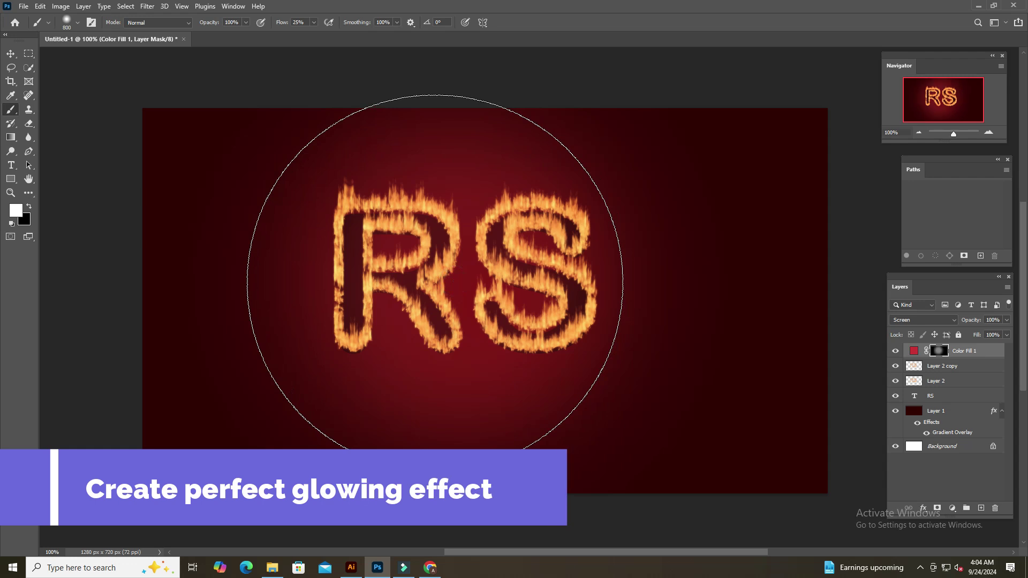
pyautogui.hotkey('ctrl', 'z')
pyautogui.hotkey('ctrl', 'z')
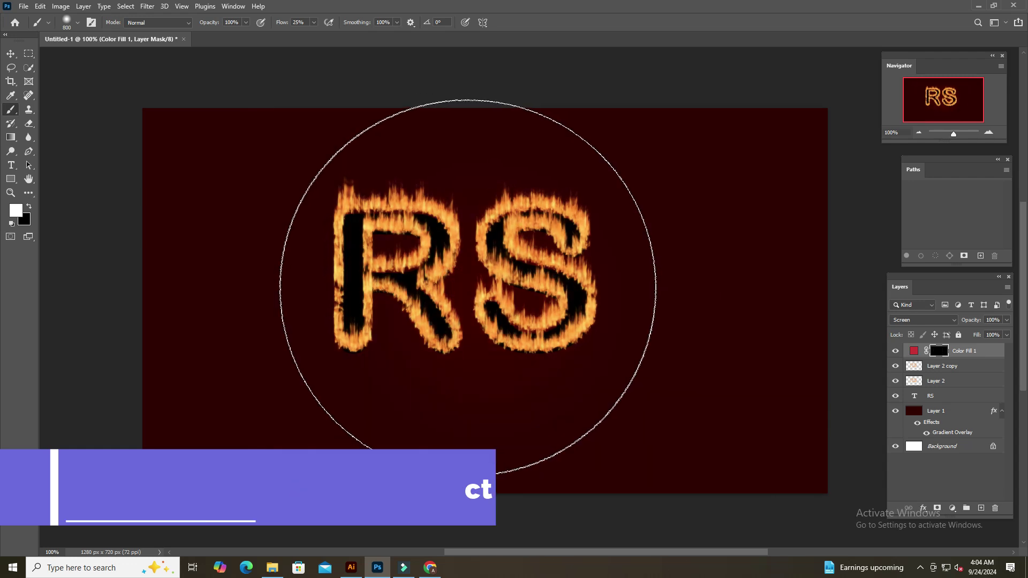
# Step: Try a red glow around the R and S with a 1000 px brush, then undo it
pyautogui.press(']')
pyautogui.press(']')
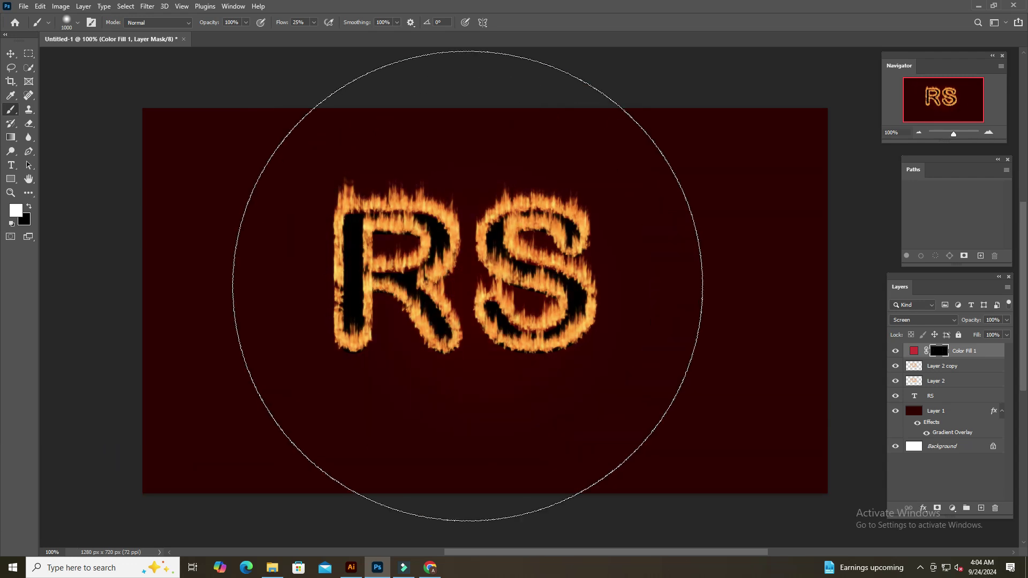
pyautogui.click(468, 286)
pyautogui.click(427, 272)
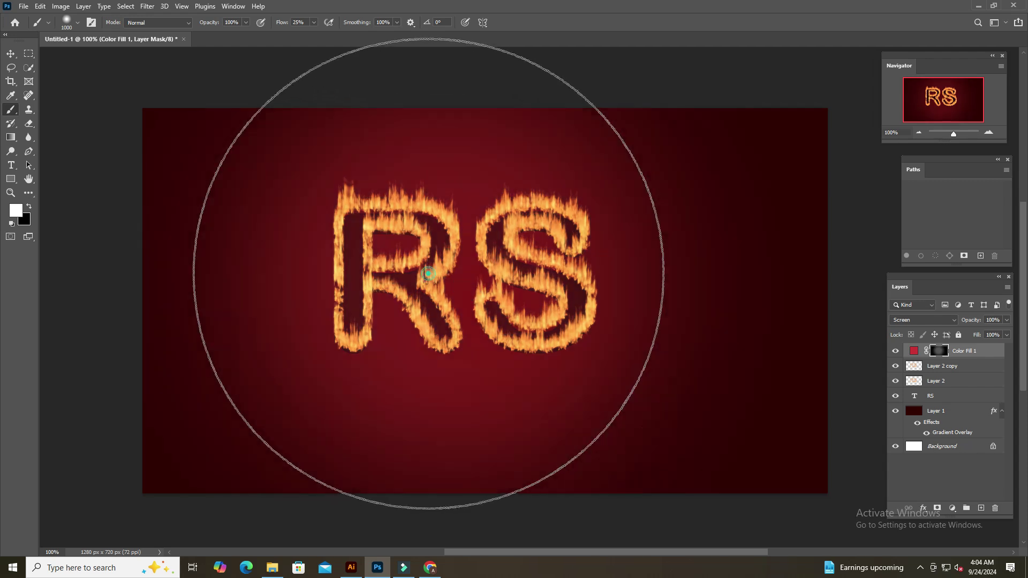
pyautogui.click(496, 286)
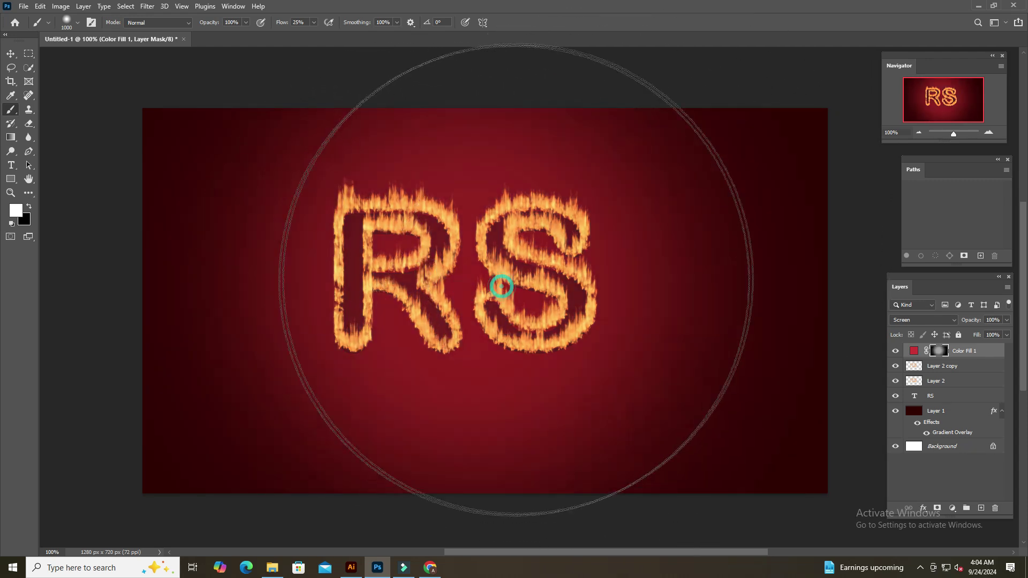
pyautogui.hotkey('ctrl', 'z')
pyautogui.hotkey('ctrl', '-')
pyautogui.hotkey('ctrl', '-')
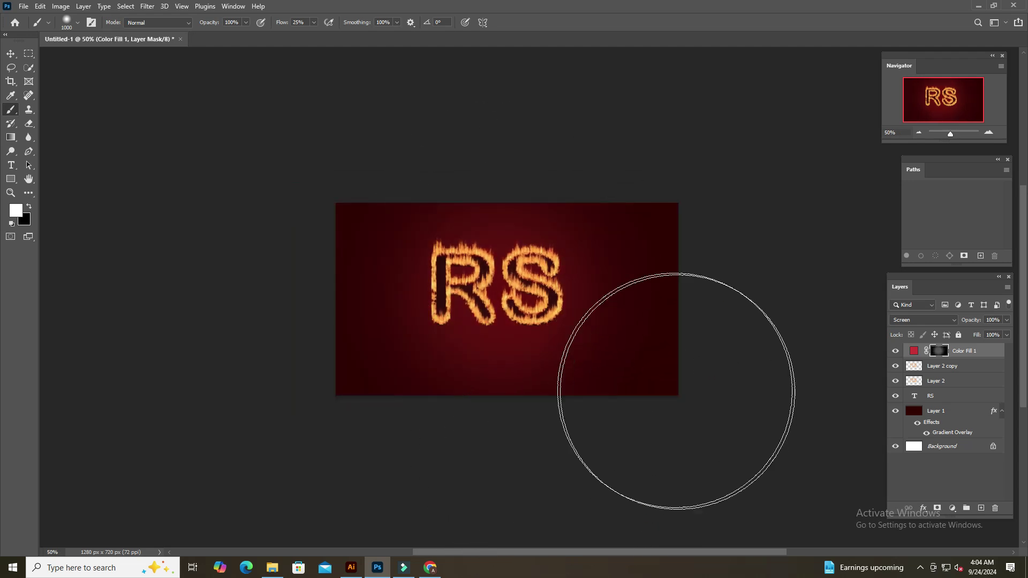
pyautogui.hotkey('ctrl', 'BackSpace')
# Step: Paint a soft red glow around RS with a 1200 px brush and stamp visible layers into Layer 3
pyautogui.press(']')
pyautogui.press(']')
pyautogui.click(497, 274)
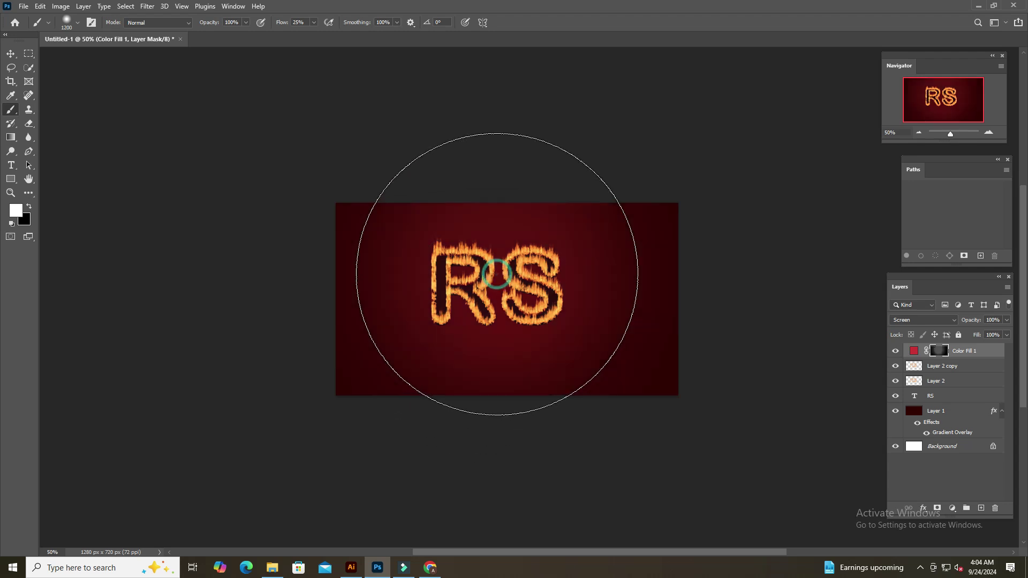
pyautogui.hotkey('ctrl', 'BackSpace')
pyautogui.hotkey('alt', 'BackSpace')
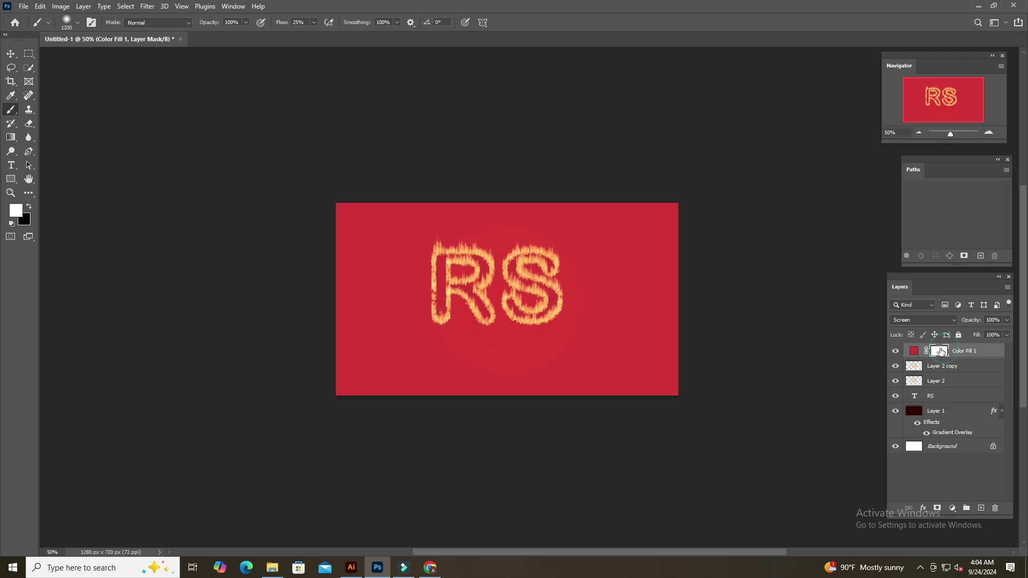
pyautogui.hotkey('ctrl', 'BackSpace')
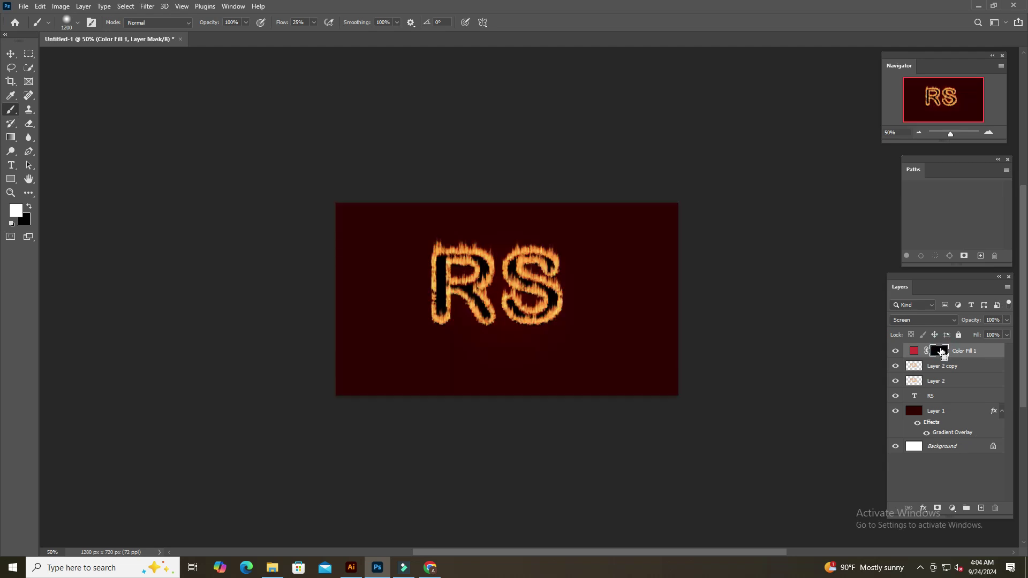
pyautogui.click(490, 291)
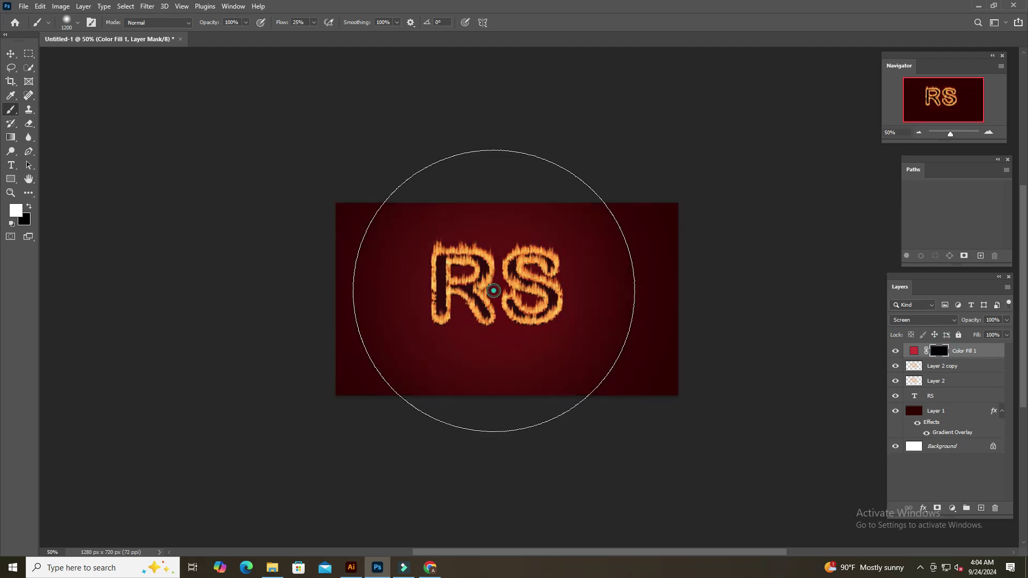
pyautogui.click(494, 291)
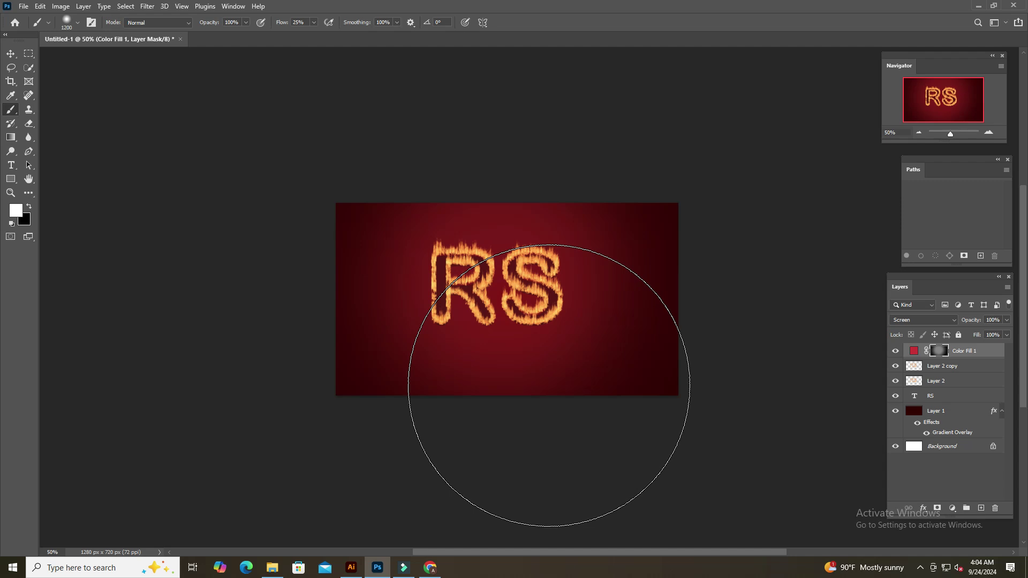
pyautogui.hotkey('ctrl', 'shift', 'alt', 'e')
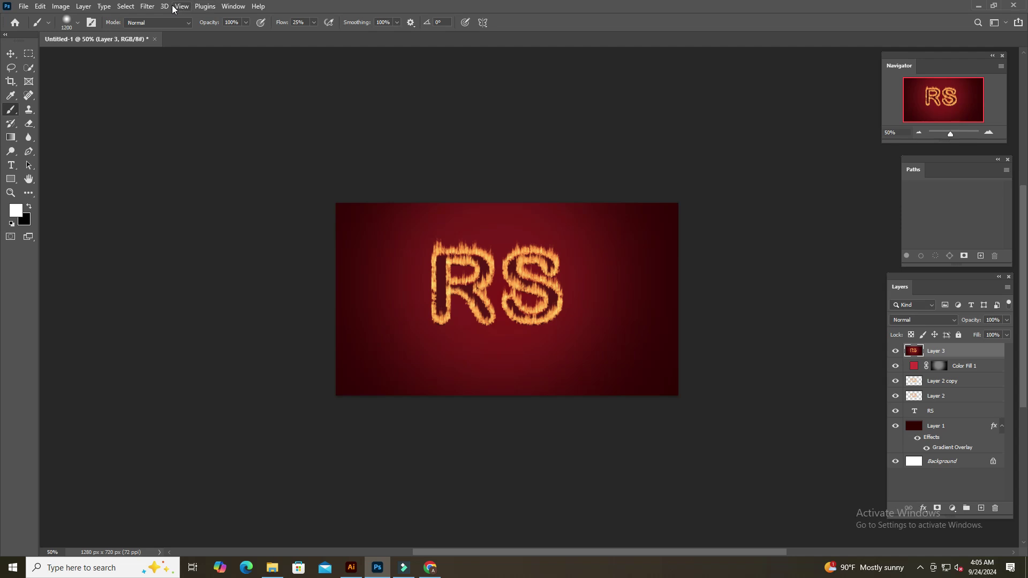
# Step: Open the Camera Raw filter on the merged Layer 3 and expand its Basic panel
pyautogui.click(148, 7)
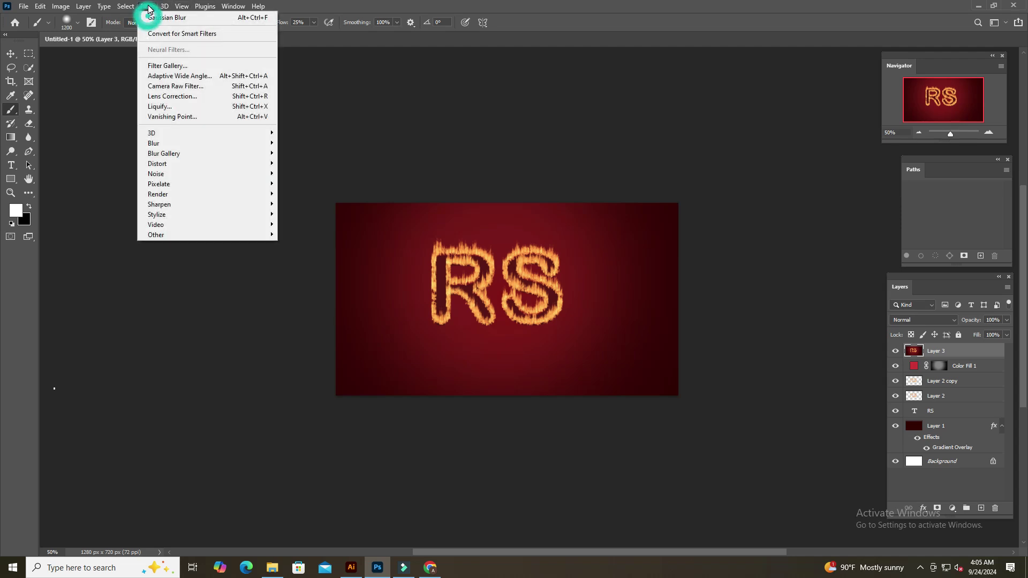
pyautogui.click(163, 87)
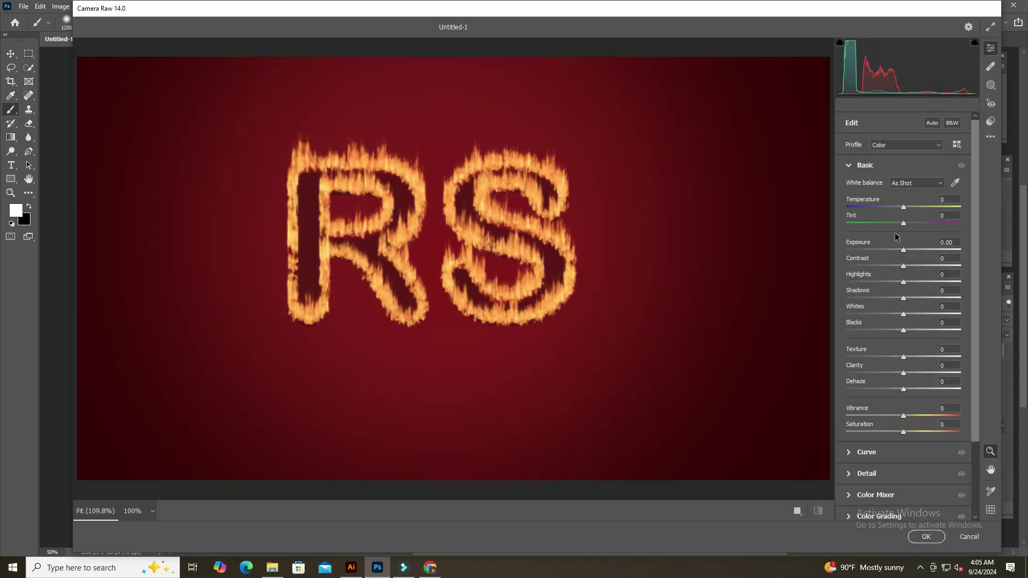
pyautogui.click(865, 165)
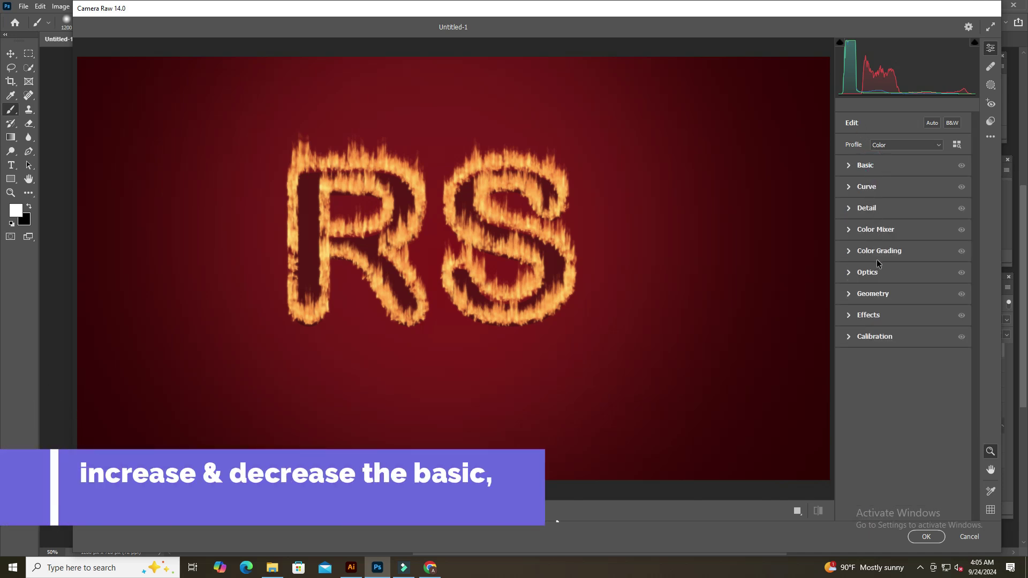
pyautogui.click(867, 187)
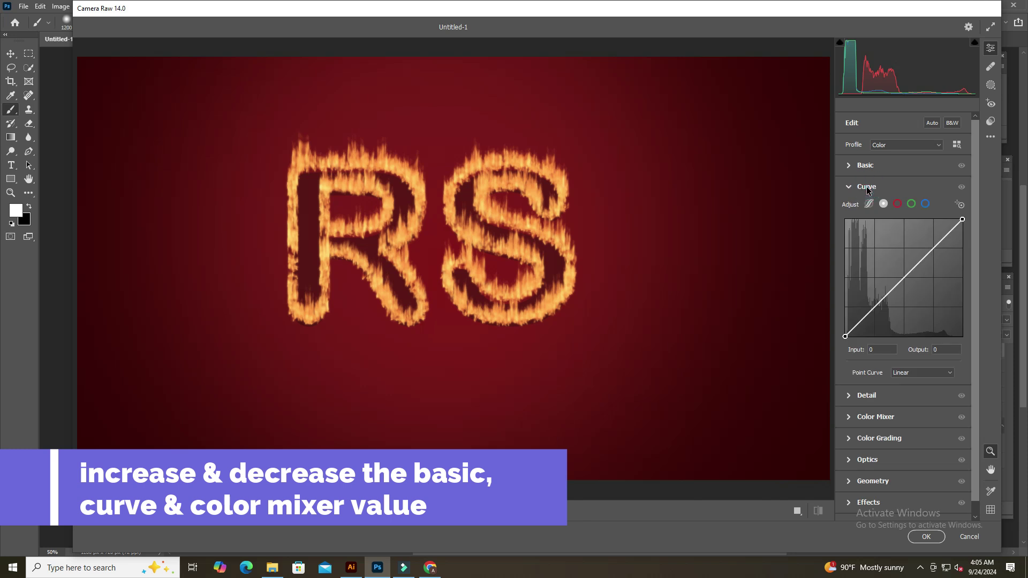
pyautogui.click(856, 165)
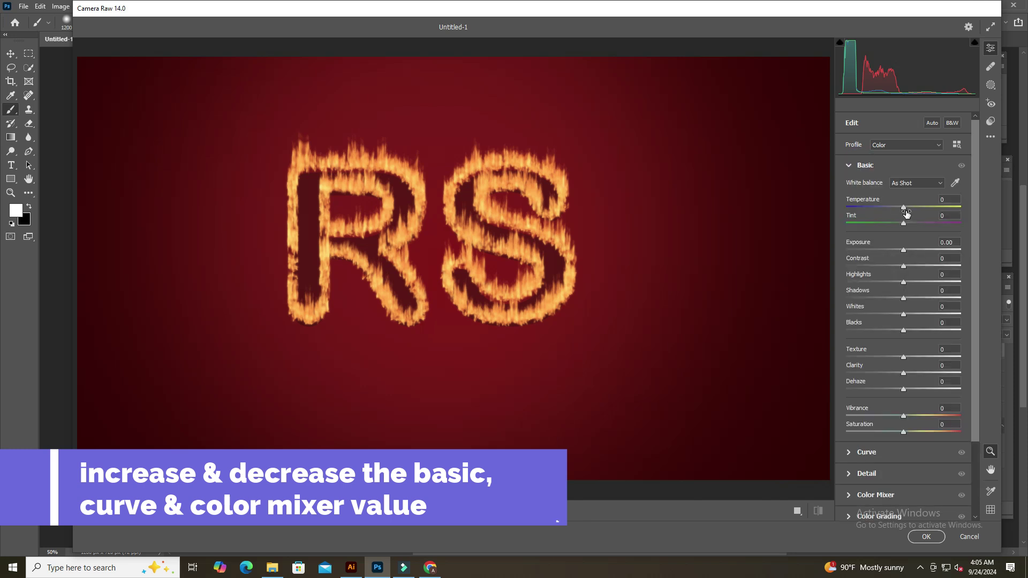
# Step: Set Temperature +7, Contrast +6, Highlights +13, Texture +15, Vibrance +27 and Saturation +17
pyautogui.moveTo(907, 213); pyautogui.dragTo(909, 210)
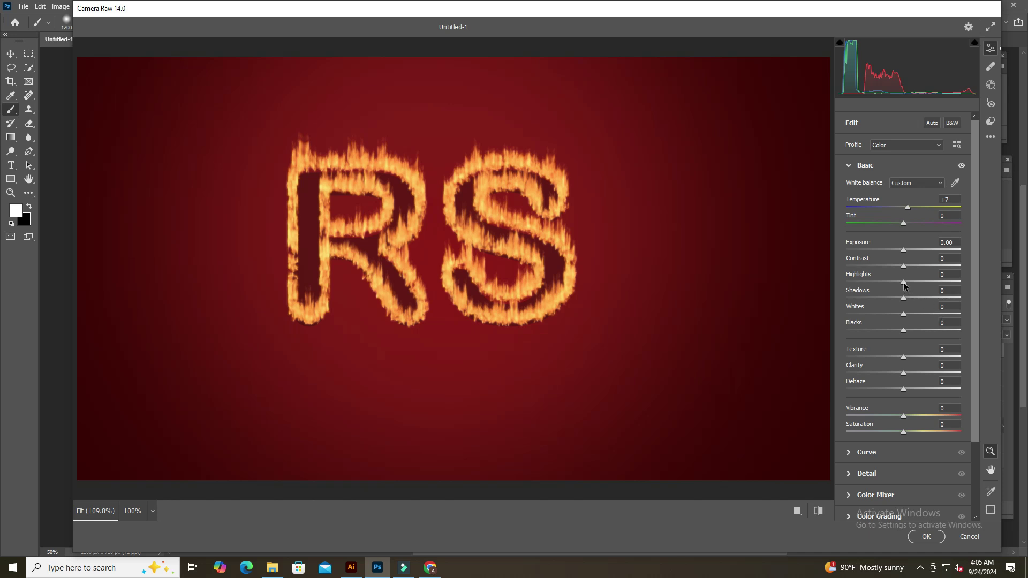
pyautogui.moveTo(903, 267); pyautogui.dragTo(906, 266)
pyautogui.moveTo(904, 284); pyautogui.dragTo(912, 285)
pyautogui.moveTo(903, 358); pyautogui.dragTo(913, 360)
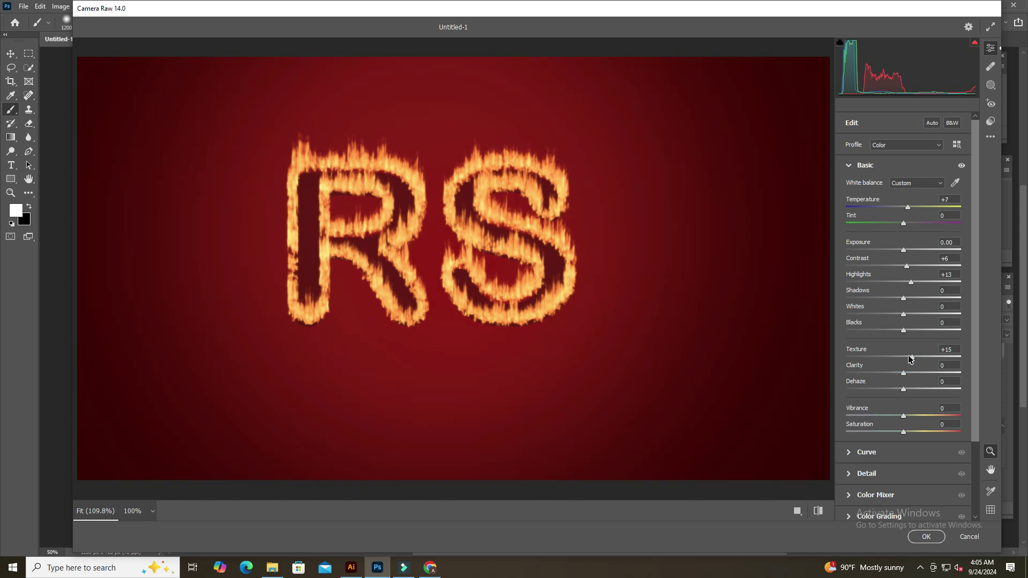
pyautogui.moveTo(902, 418); pyautogui.dragTo(913, 415)
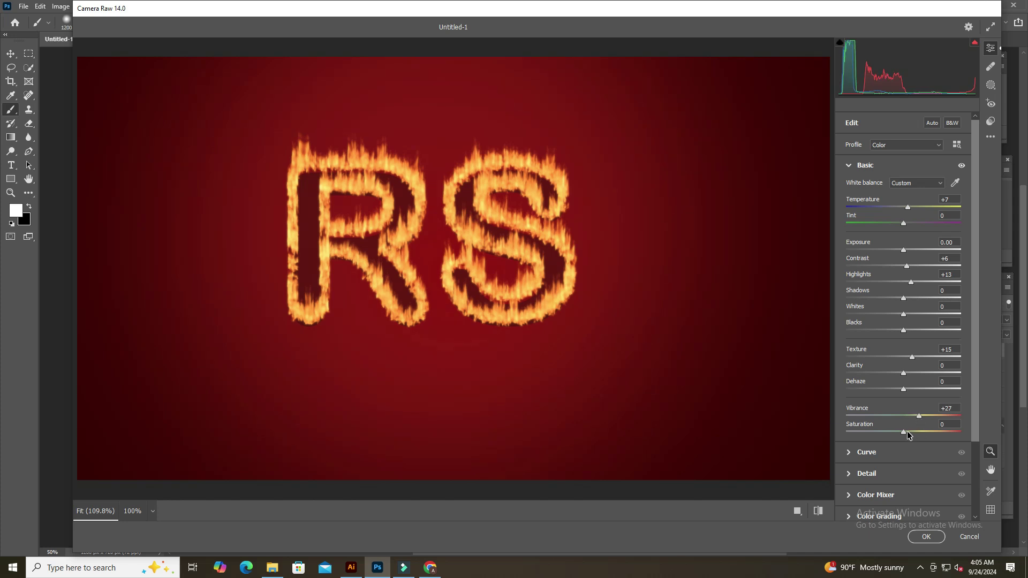
pyautogui.moveTo(905, 433); pyautogui.dragTo(915, 432)
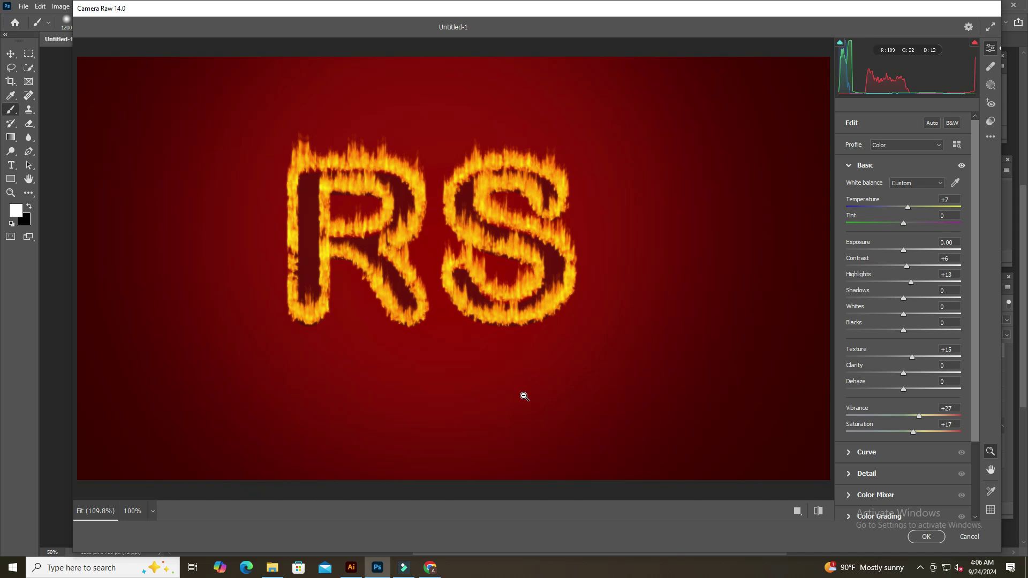
pyautogui.click(915, 418)
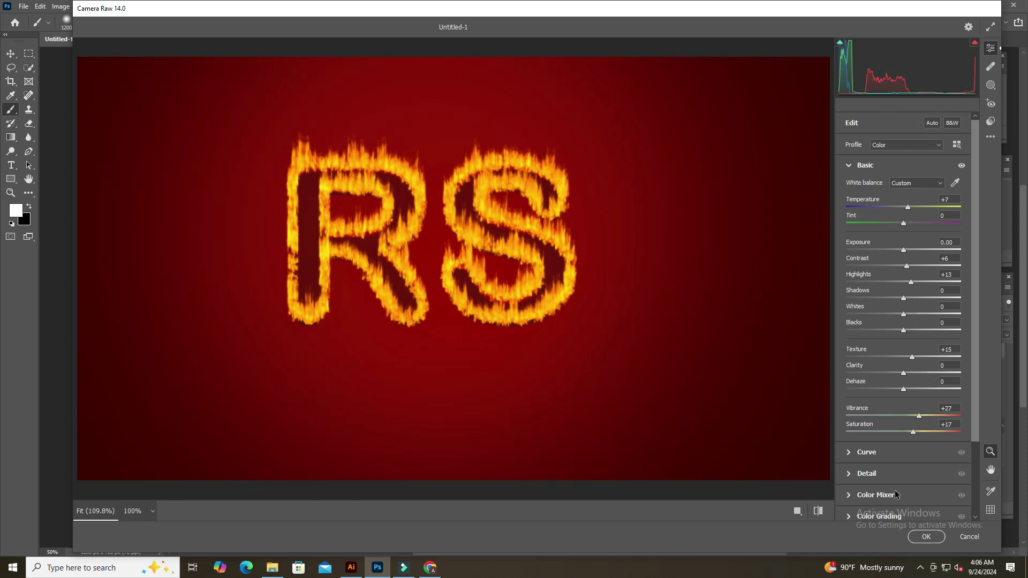
# Step: Apply the Camera Raw adjustments to the merged Layer 3 and review the canvas
pyautogui.click(925, 536)
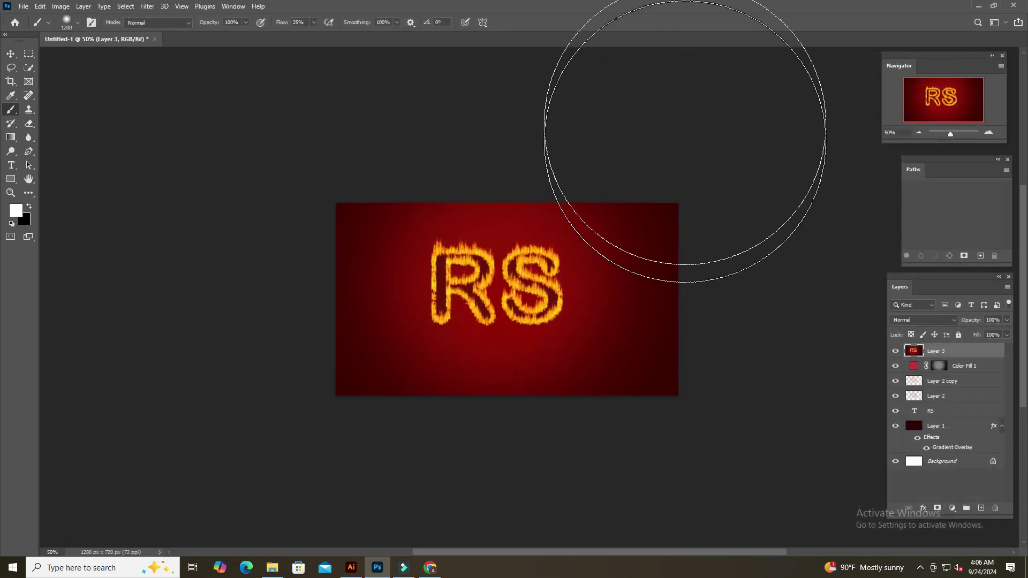
pyautogui.scroll(-1, 685, 129)
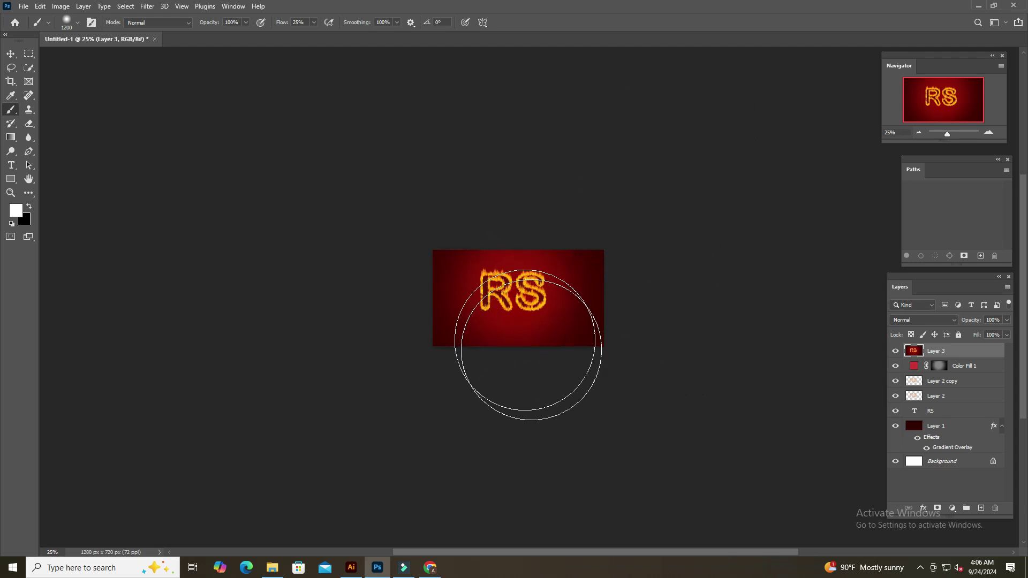
pyautogui.scroll(2, 523, 293)
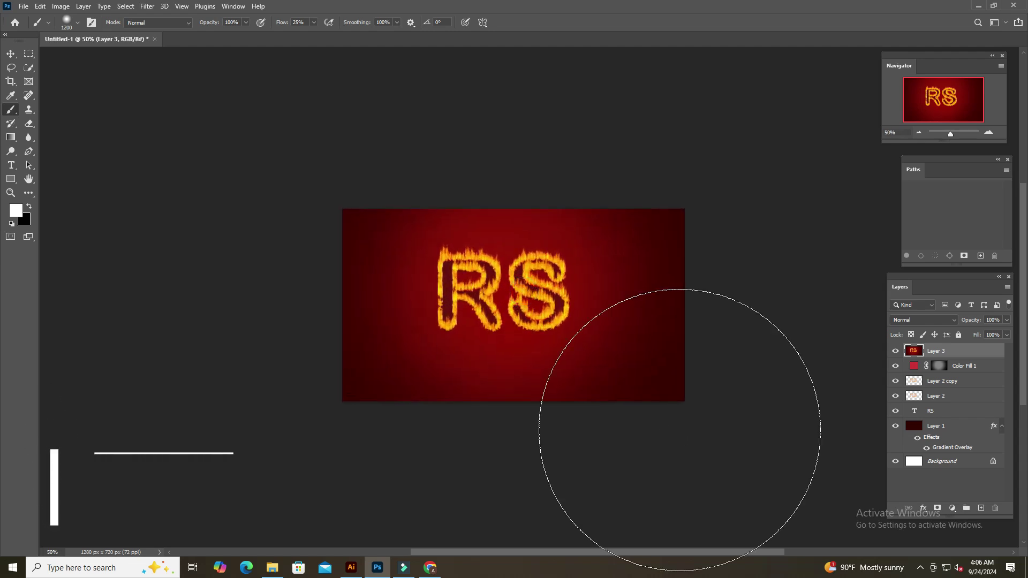
pyautogui.scroll(1, 546, 313)
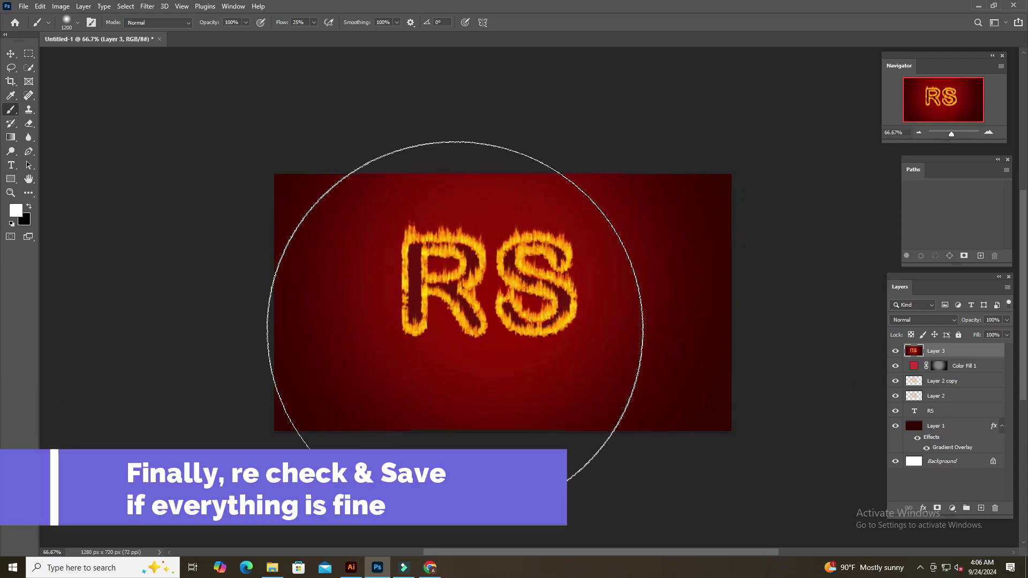
pyautogui.hotkey('ctrl', '-')
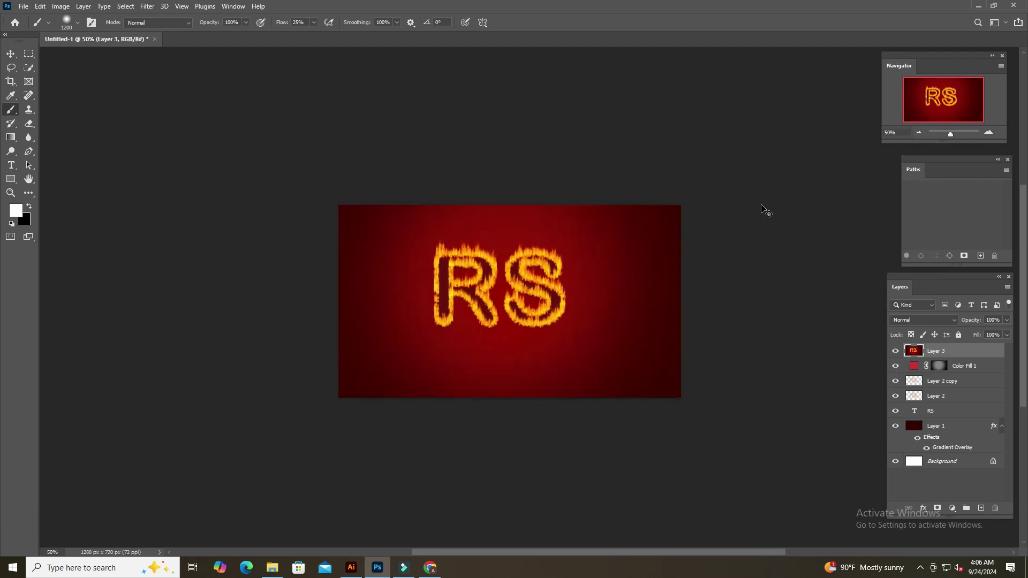
pyautogui.hotkey('ctrl', '-')
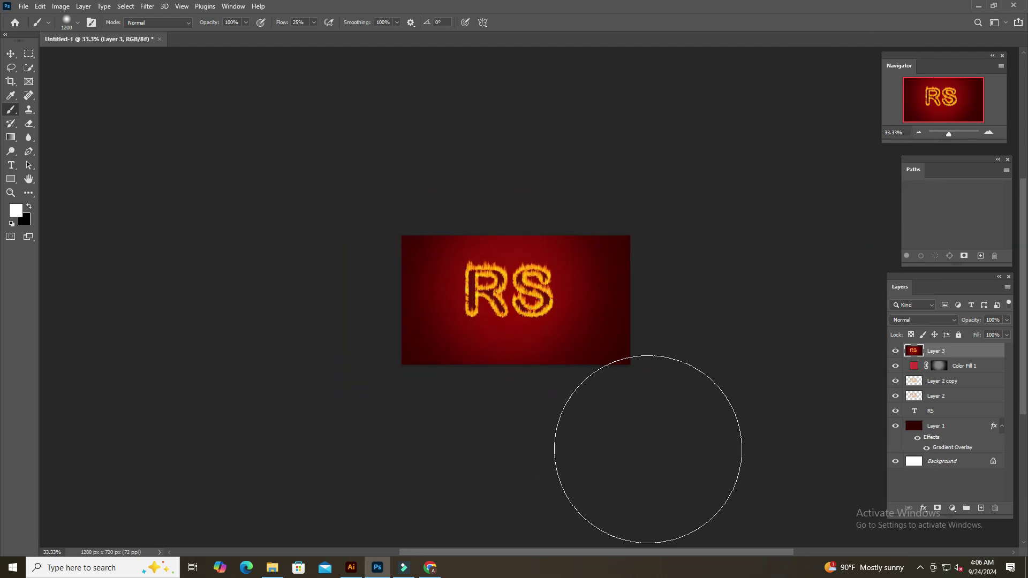
pyautogui.hotkey('ctrl', '+')
pyautogui.hotkey('ctrl', '+')
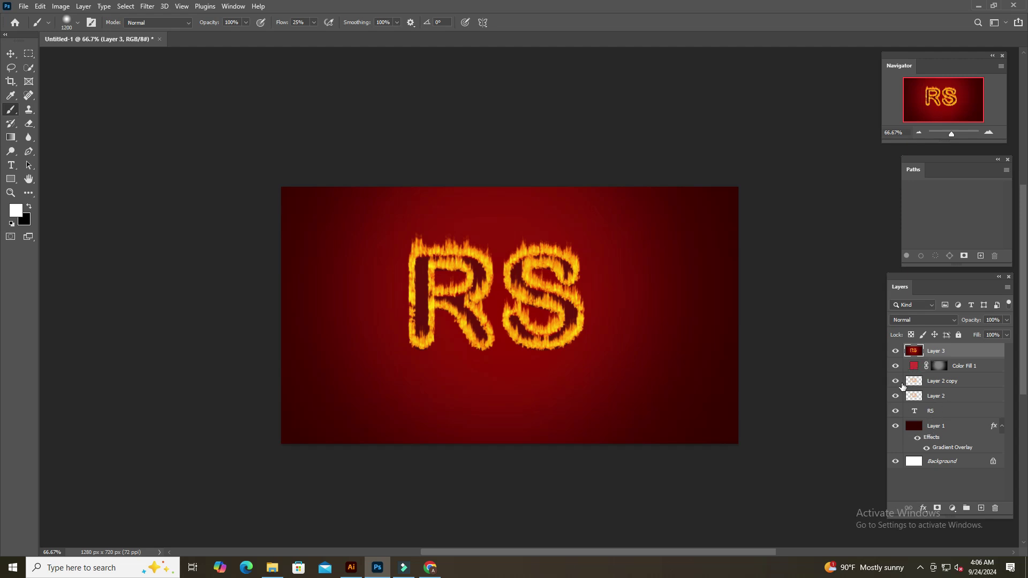
# Step: Delete Layer 3, hide the RS text layer, and stamp the visible layers into a new merged layer
pyautogui.moveTo(964, 352); pyautogui.dragTo(995, 507)
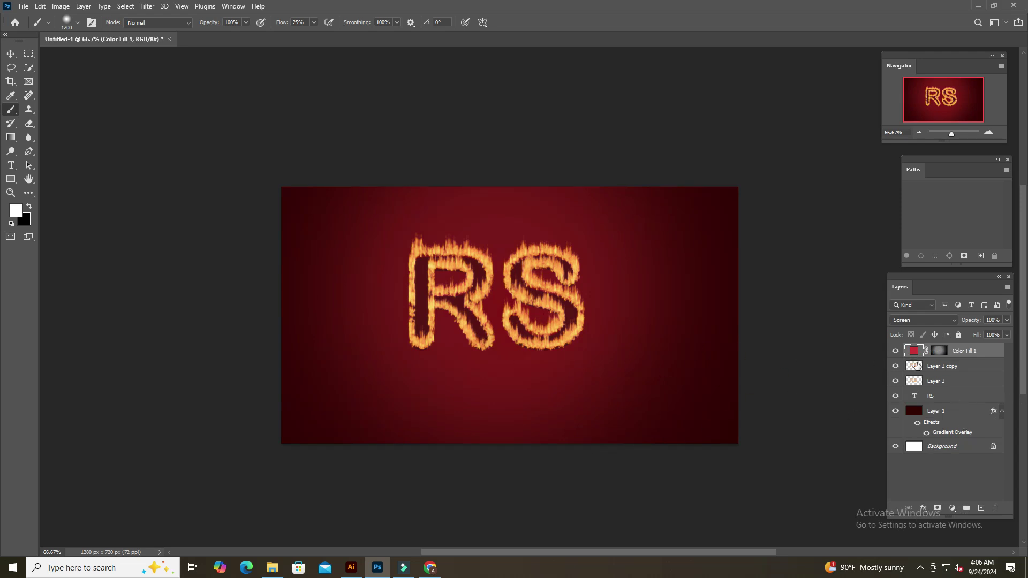
pyautogui.click(896, 396)
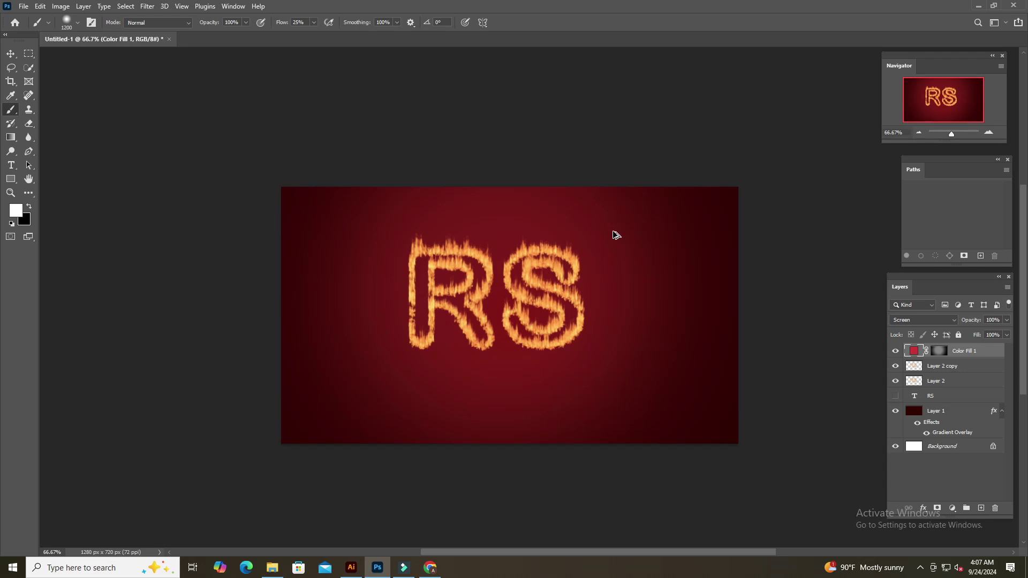
pyautogui.hotkey('ctrl', 'shift', 'alt', 'e')
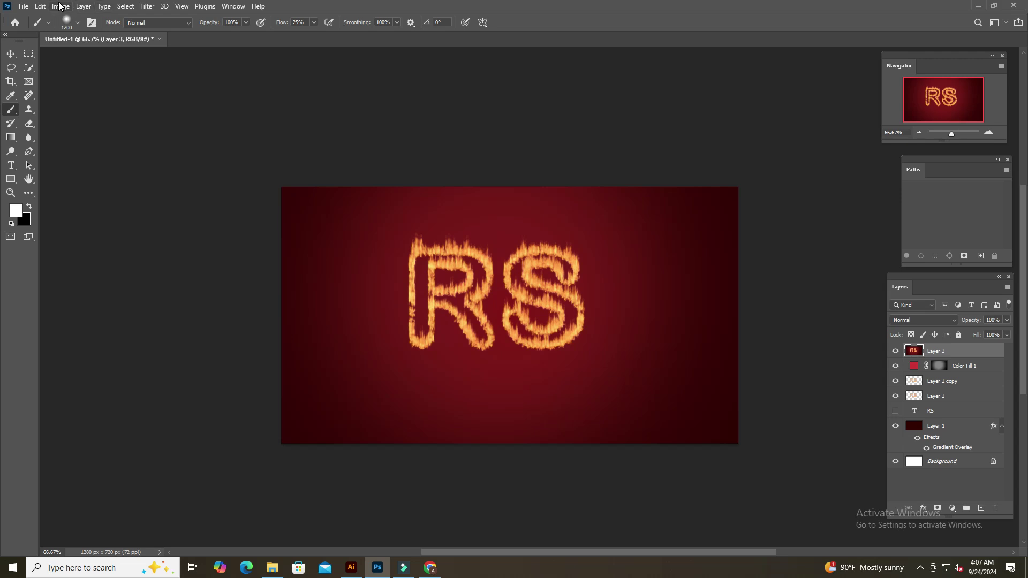
# Step: In Camera Raw Filter, set Temperature +7, Highlights +9, Texture +21, Vibrance +10, Saturation +11
pyautogui.click(147, 6)
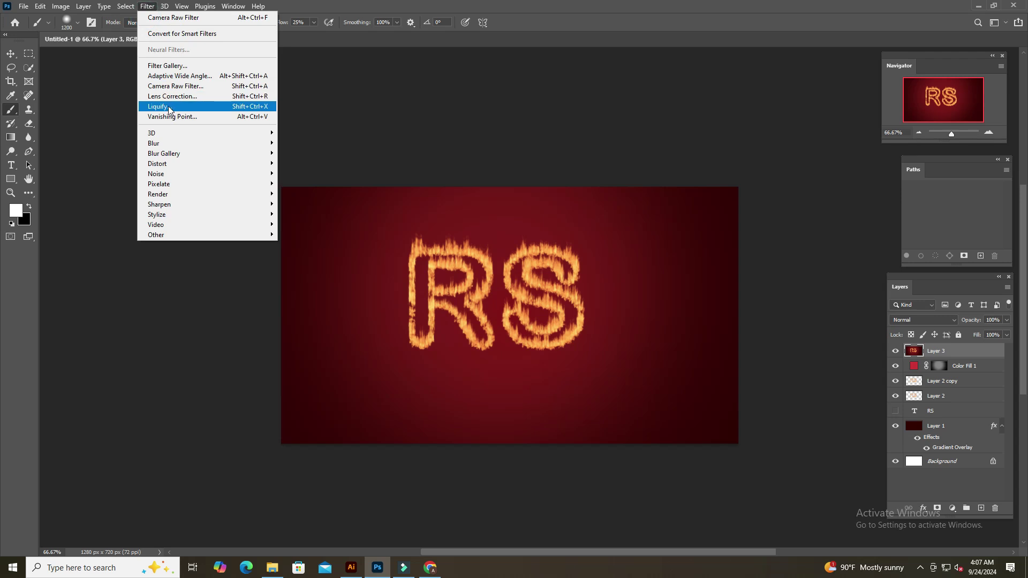
pyautogui.click(177, 87)
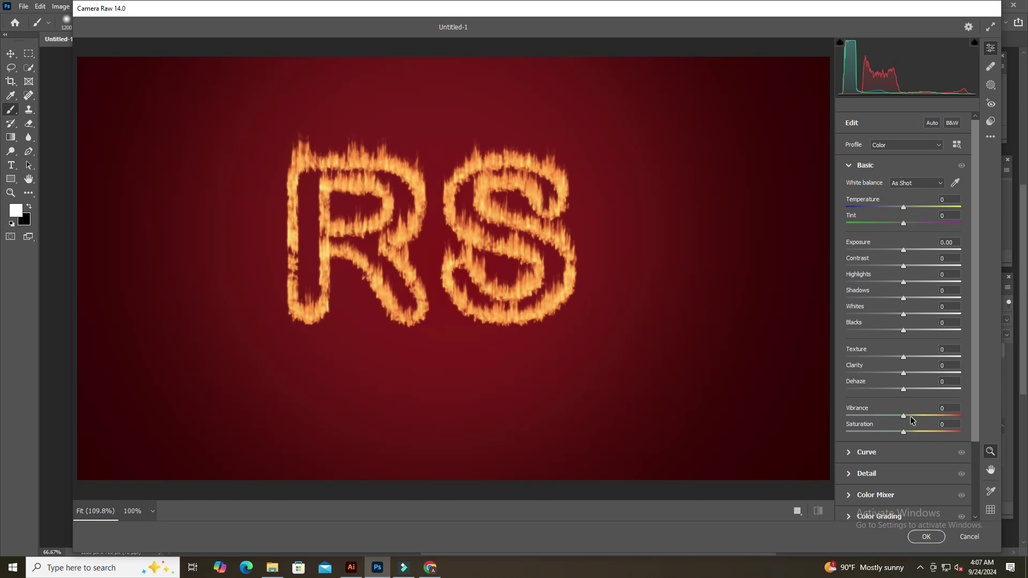
pyautogui.moveTo(906, 417); pyautogui.dragTo(914, 419)
pyautogui.click(906, 433)
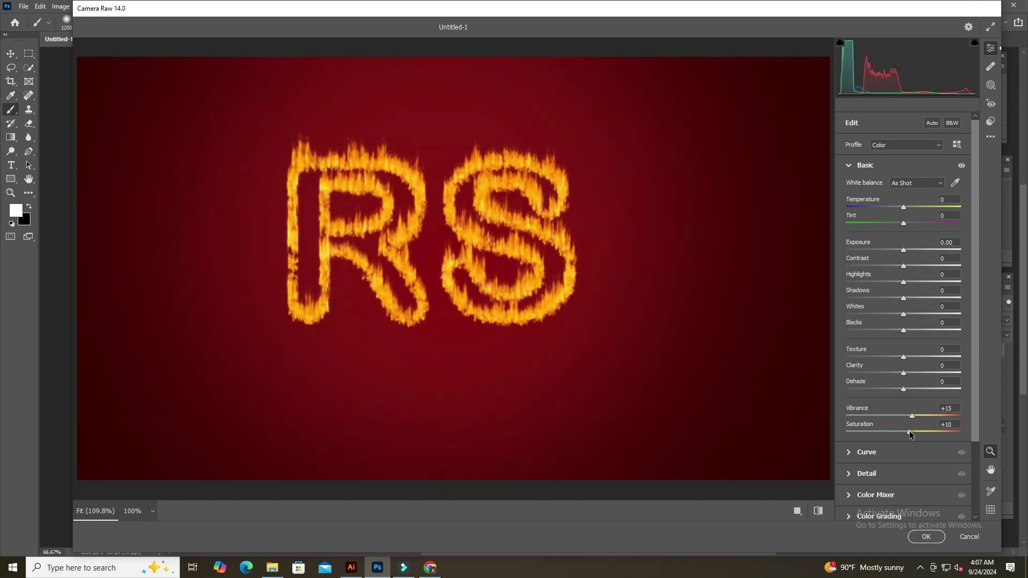
pyautogui.moveTo(904, 433)
pyautogui.mouseDown()
pyautogui.moveTo(884, 432)
pyautogui.moveTo(908, 433)
pyautogui.mouseUp()
pyautogui.moveTo(903, 207); pyautogui.dragTo(909, 208)
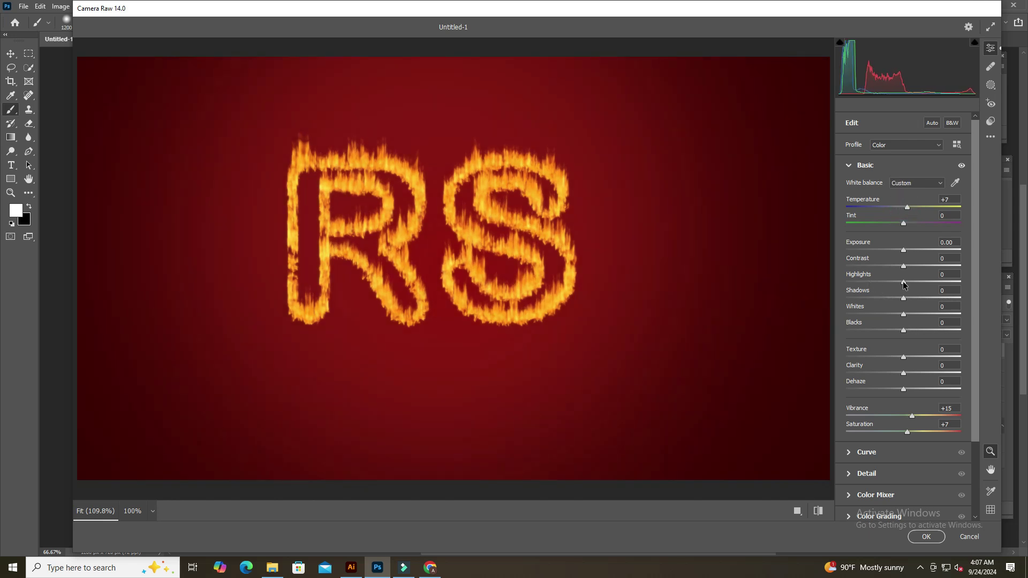
pyautogui.moveTo(906, 283); pyautogui.dragTo(912, 285)
pyautogui.moveTo(905, 360); pyautogui.dragTo(913, 359)
pyautogui.moveTo(912, 417)
pyautogui.mouseDown()
pyautogui.moveTo(899, 416)
pyautogui.moveTo(911, 423)
pyautogui.mouseUp()
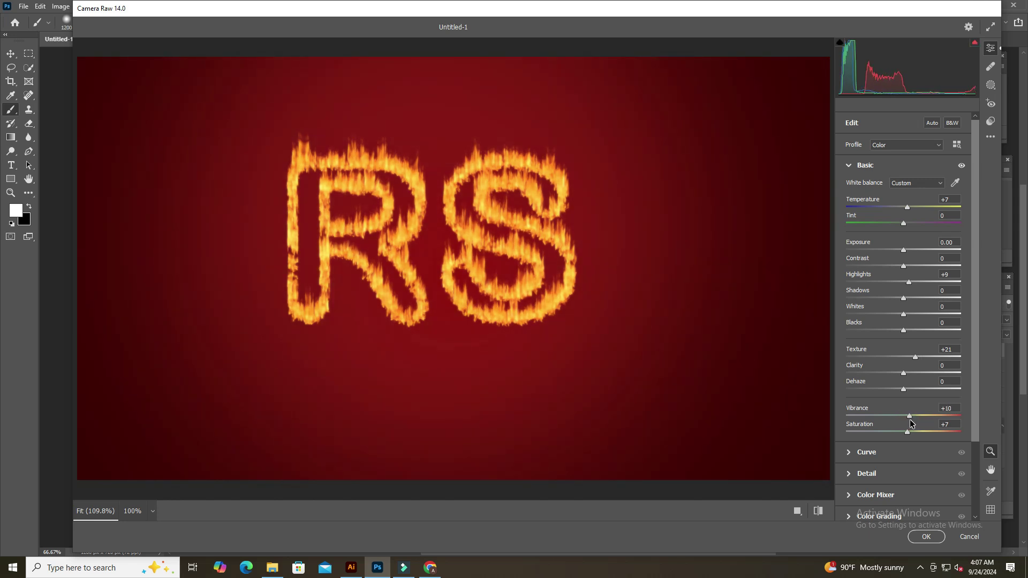
pyautogui.moveTo(909, 431); pyautogui.dragTo(912, 435)
# Step: Confirm the Camera Raw grade, then group Layer 3 through Layer 1 into Group 1
pyautogui.click(932, 537)
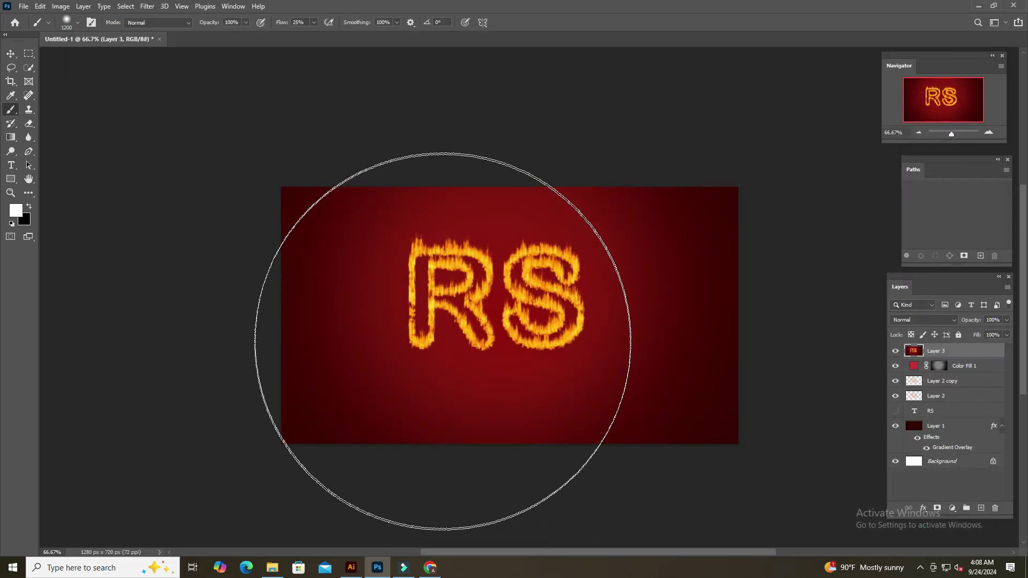
pyautogui.hotkey('ctrl', '-')
pyautogui.hotkey('ctrl', '-')
pyautogui.hotkey('ctrl', '-')
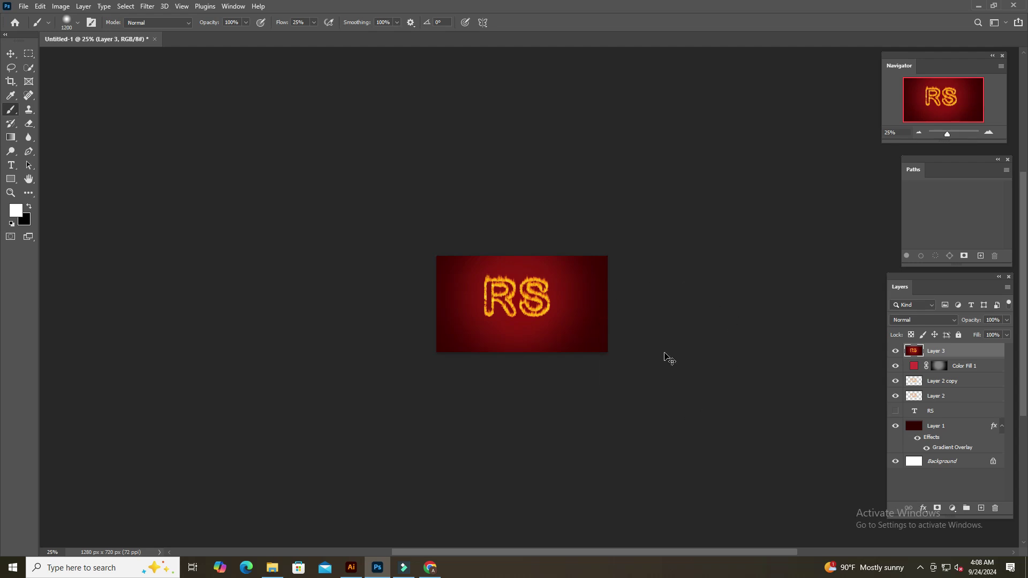
pyautogui.hotkey('ctrl', '-')
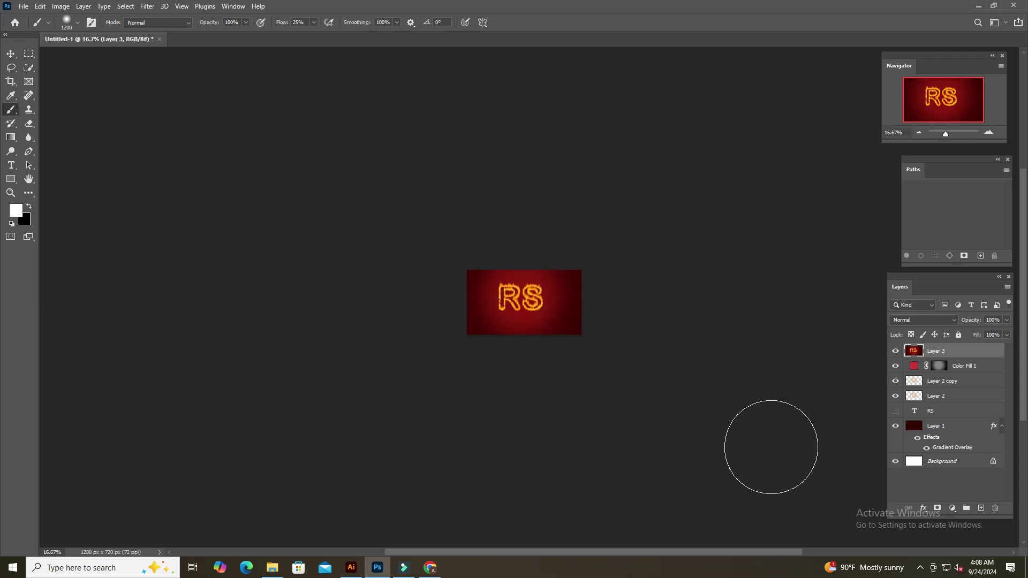
pyautogui.keyDown('shift'); pyautogui.click(943, 426); pyautogui.keyUp('shift')
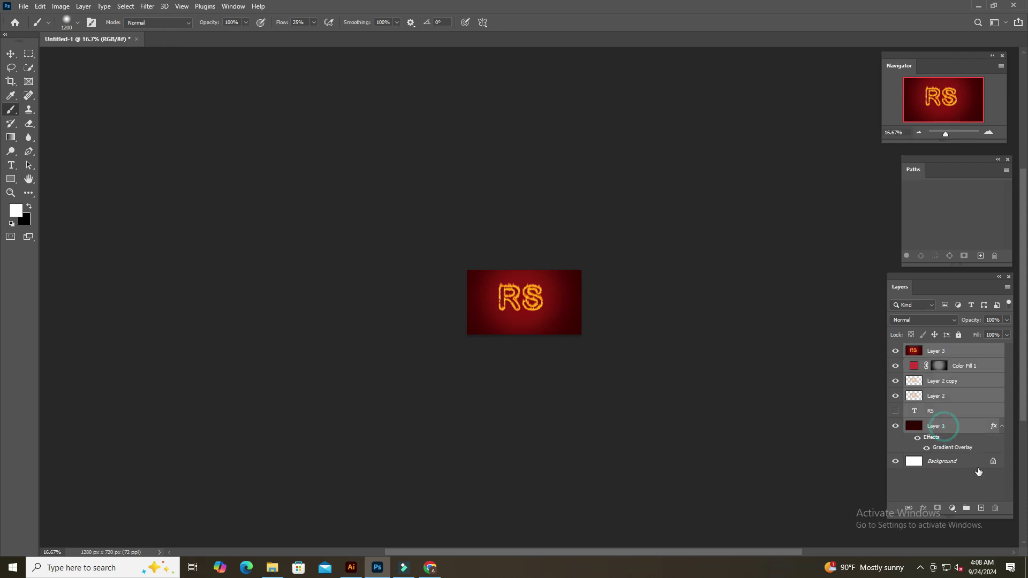
pyautogui.click(967, 508)
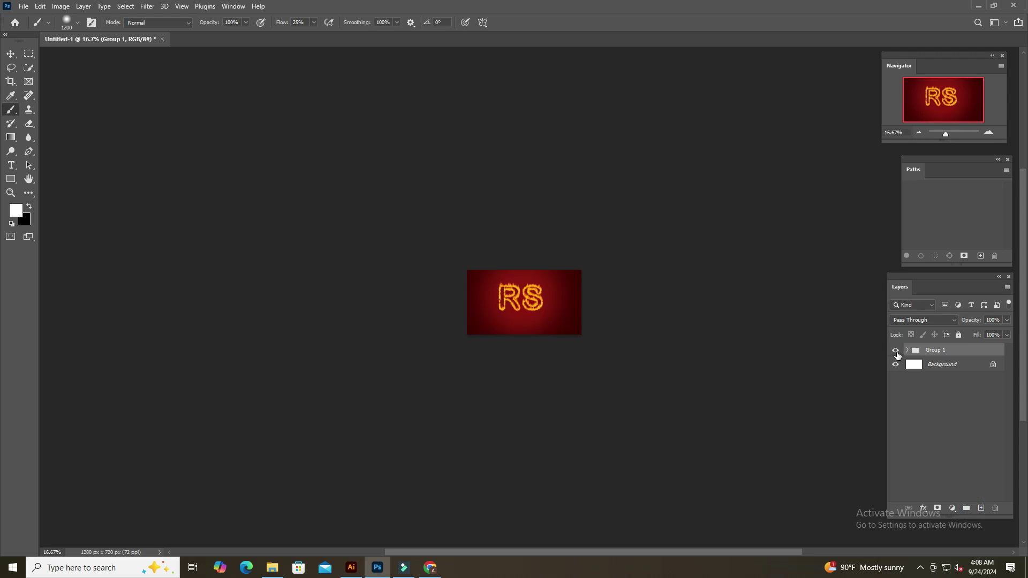
# Step: Toggle Group 1 and Layer 3 visibility to compare the artwork with and without them
pyautogui.click(896, 352)
pyautogui.click(896, 352)
pyautogui.click(908, 351)
pyautogui.click(895, 366)
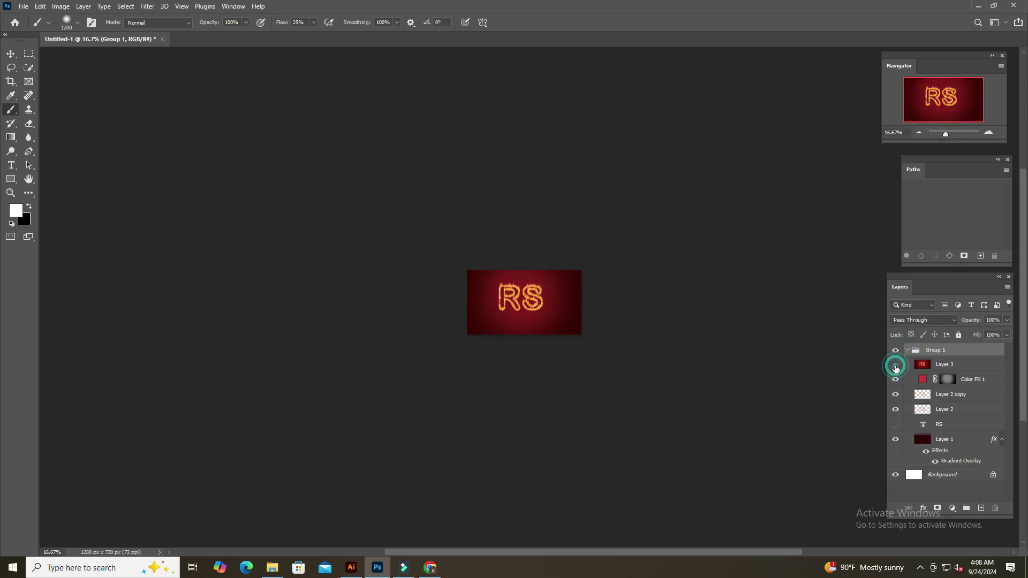
pyautogui.click(895, 366)
pyautogui.scroll(1, 583, 340)
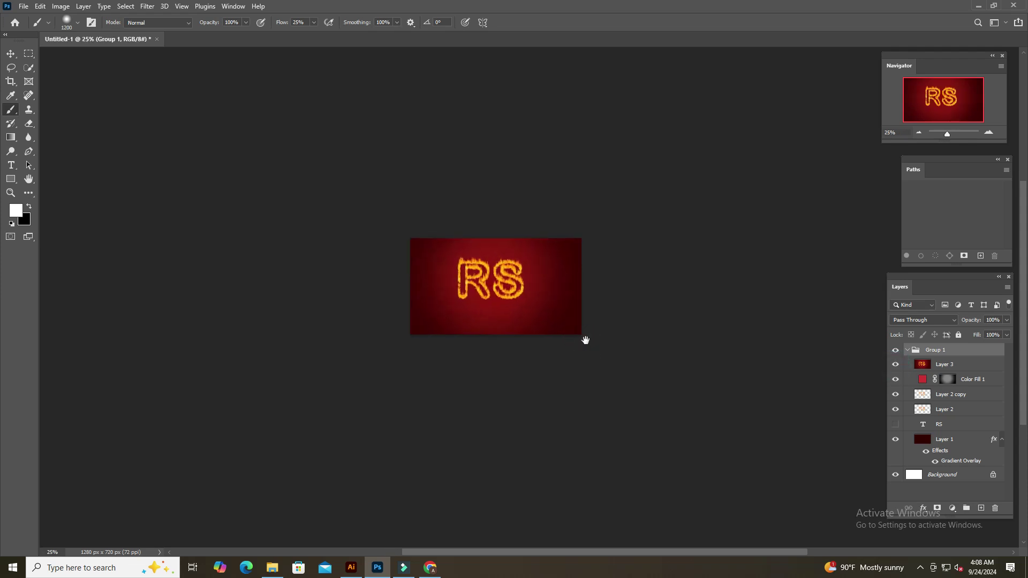